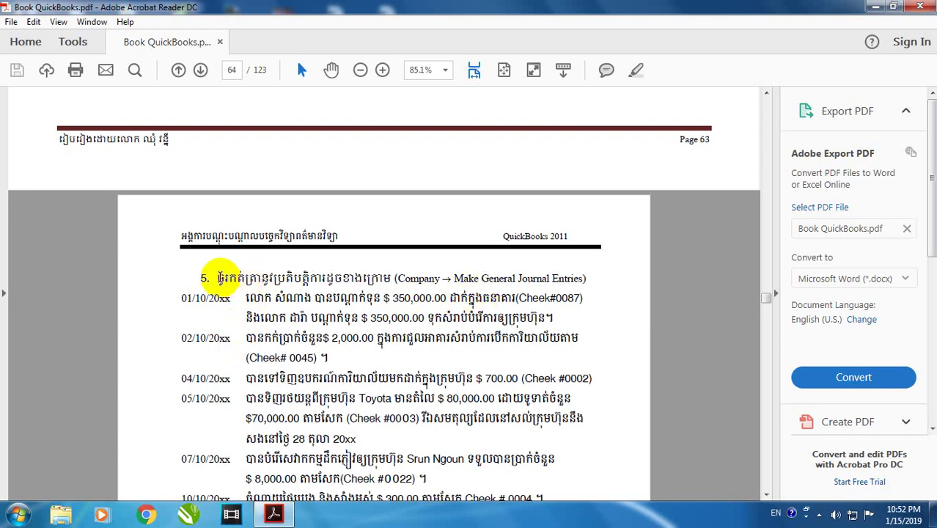
Read exercise 5 on page 64, examining the first transaction's date, the two owners' contributions and their amounts
{"action": "left_click_drag", "start_coordinate": [218, 278], "coordinate": [387, 279]}
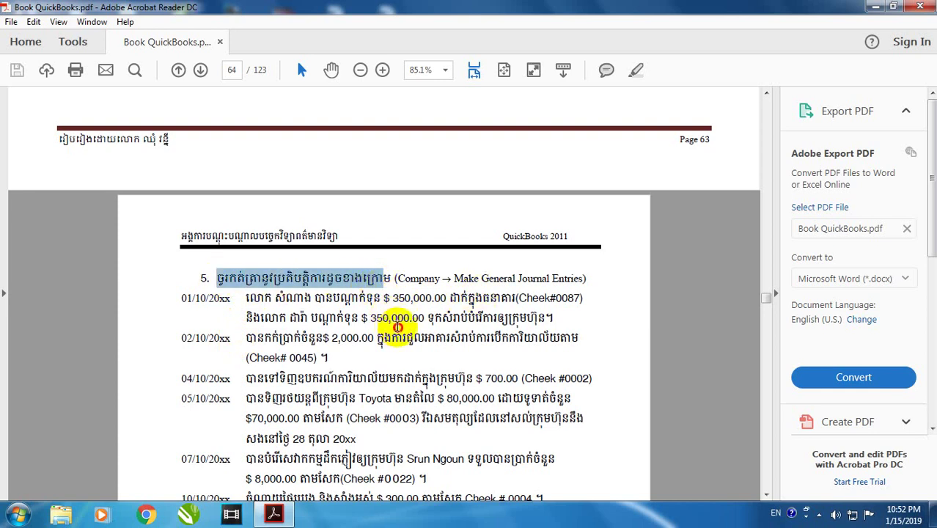
{"action": "left_click", "coordinate": [398, 317]}
{"action": "scroll", "coordinate": [345, 305], "scroll_direction": "down", "scroll_amount": 1}
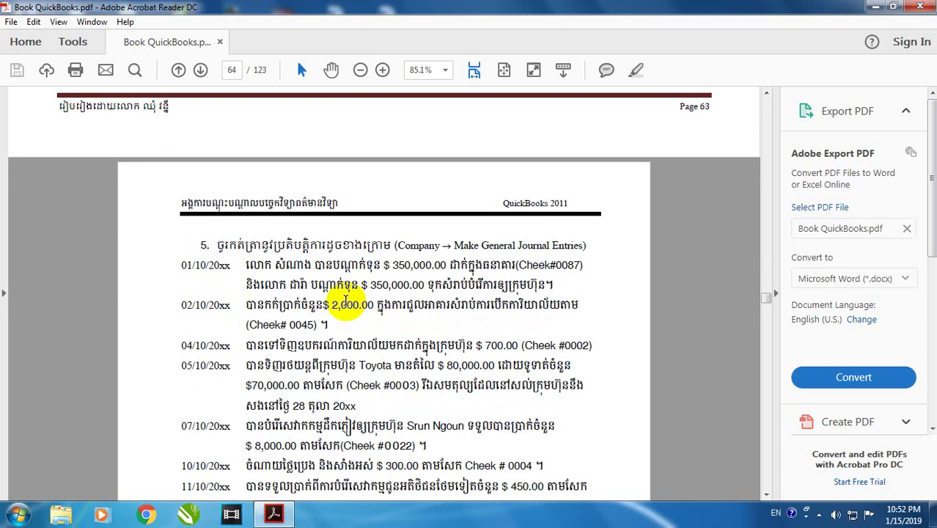
{"action": "scroll", "coordinate": [345, 305], "scroll_direction": "down", "scroll_amount": 1}
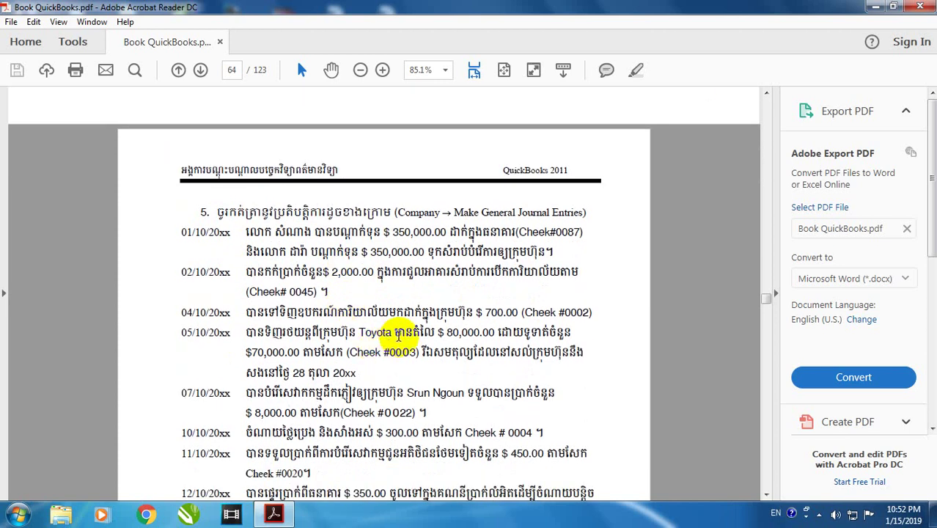
{"action": "left_click", "coordinate": [227, 233]}
{"action": "left_click_drag", "start_coordinate": [227, 233], "coordinate": [238, 240]}
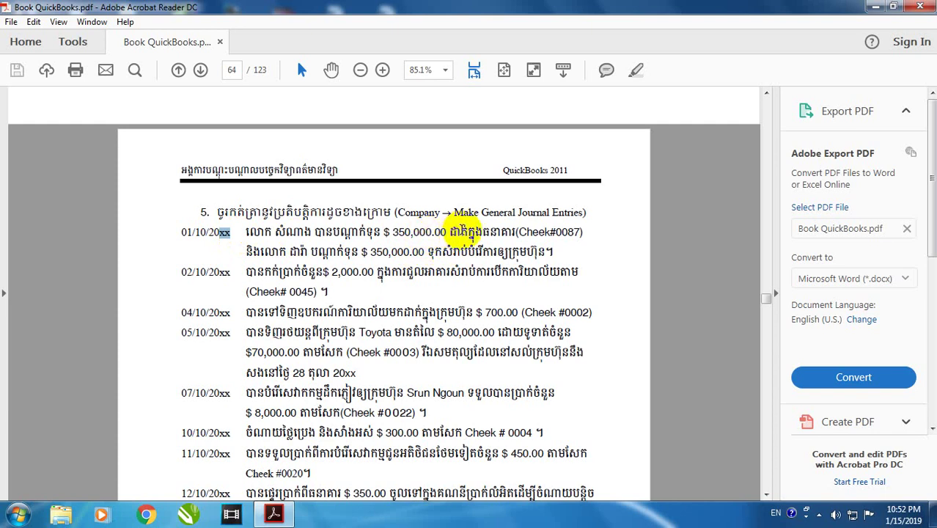
{"action": "left_click_drag", "start_coordinate": [246, 251], "coordinate": [302, 250]}
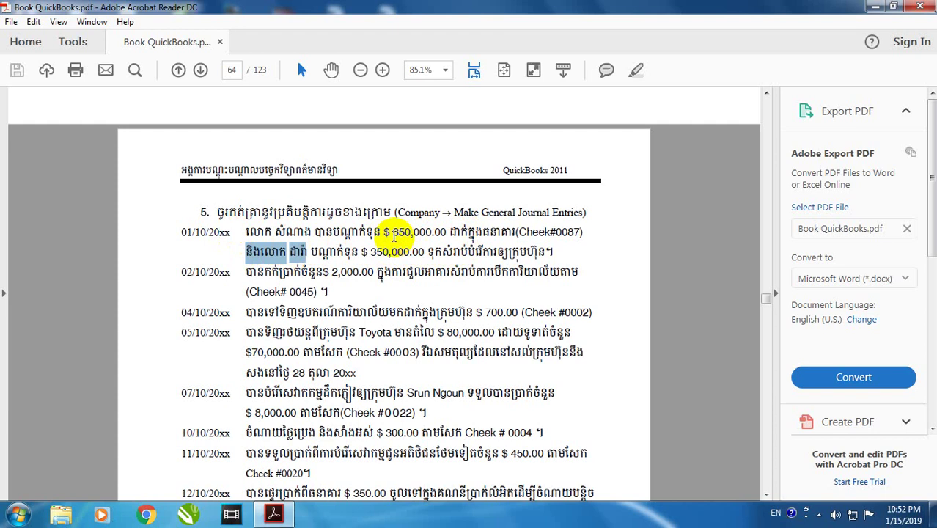
{"action": "left_click_drag", "start_coordinate": [393, 233], "coordinate": [450, 239]}
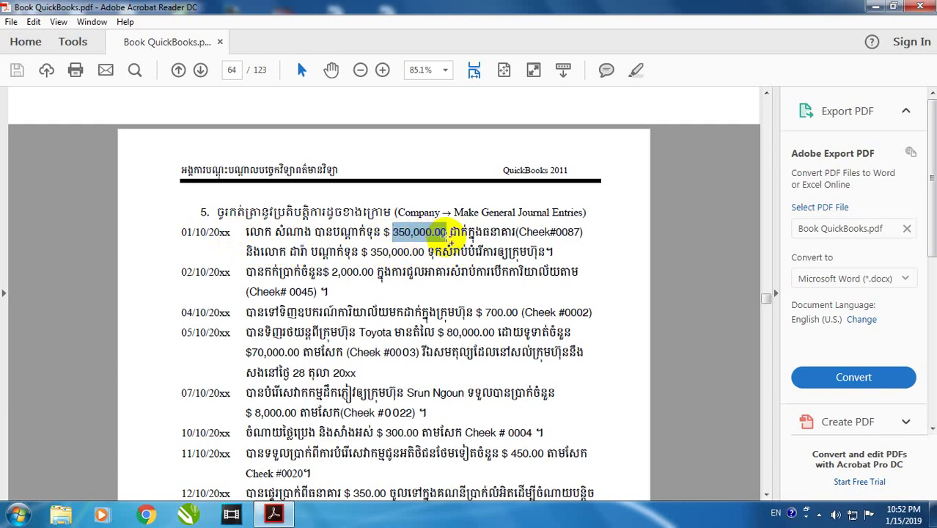
{"action": "left_click_drag", "start_coordinate": [369, 252], "coordinate": [405, 253]}
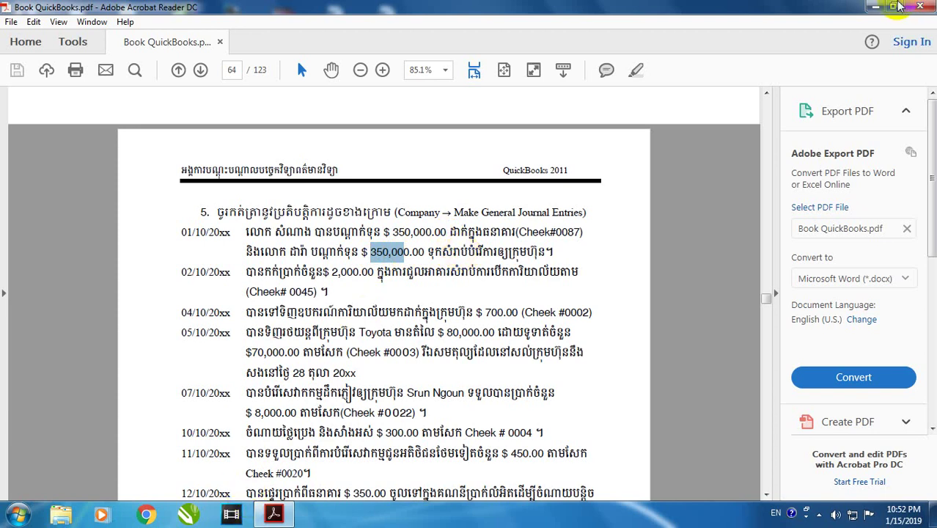
Switch to QuickBooks, launching it from the desktop, and close the Accountant Center and Home windows
{"action": "left_click", "coordinate": [874, 6]}
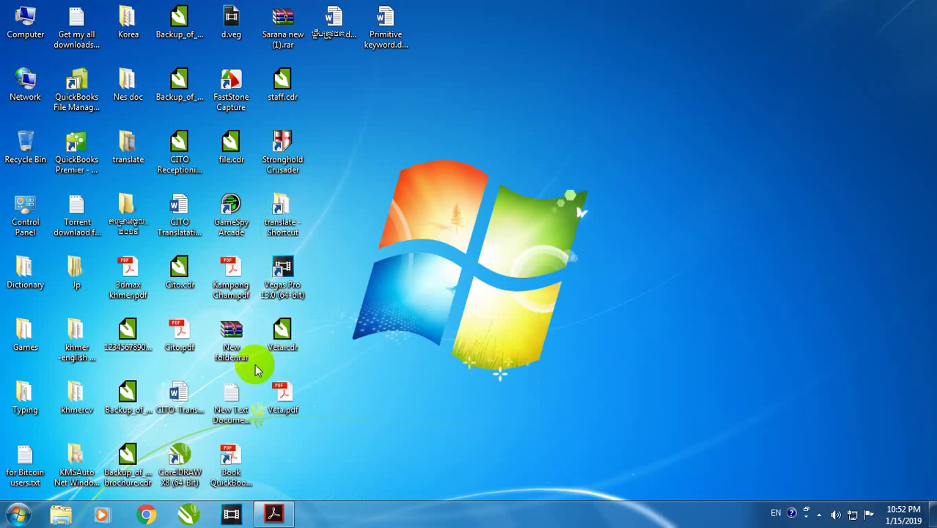
{"action": "double_click", "coordinate": [95, 170]}
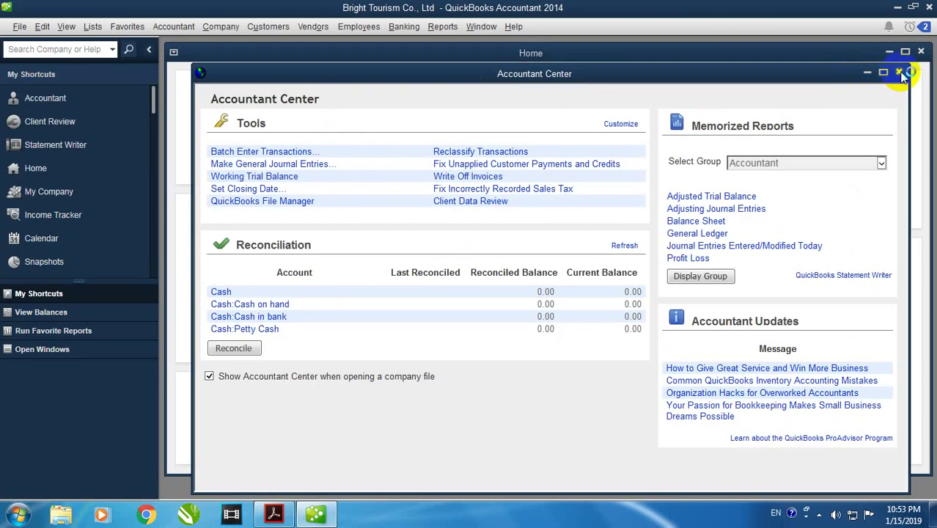
{"action": "left_click", "coordinate": [922, 57]}
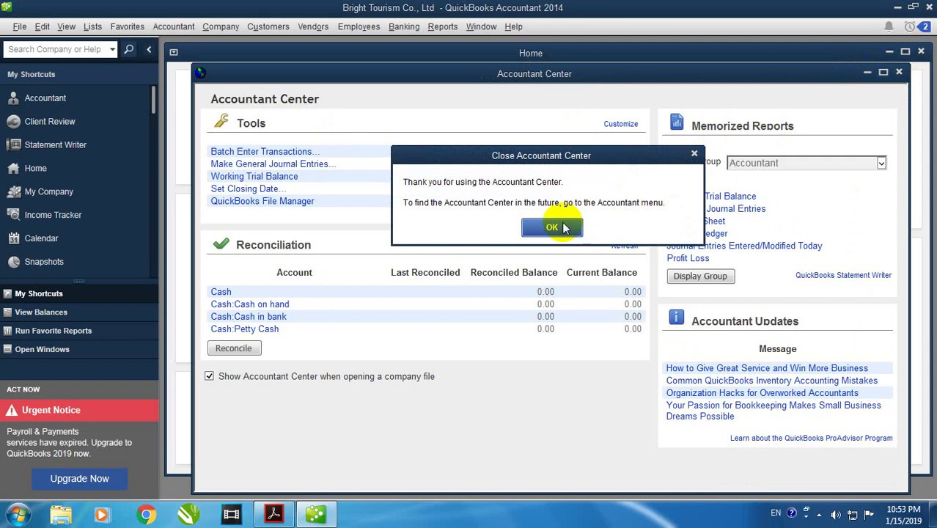
{"action": "left_click", "coordinate": [554, 224]}
{"action": "left_click", "coordinate": [921, 51]}
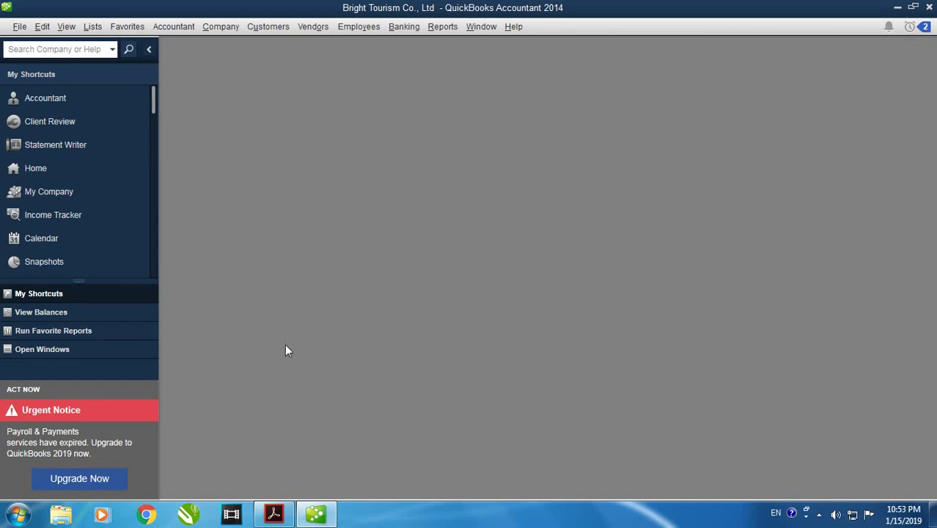
Open a maximized Make General Journal Entries form and set the entry date to 01/01/2019
{"action": "left_click", "coordinate": [236, 27]}
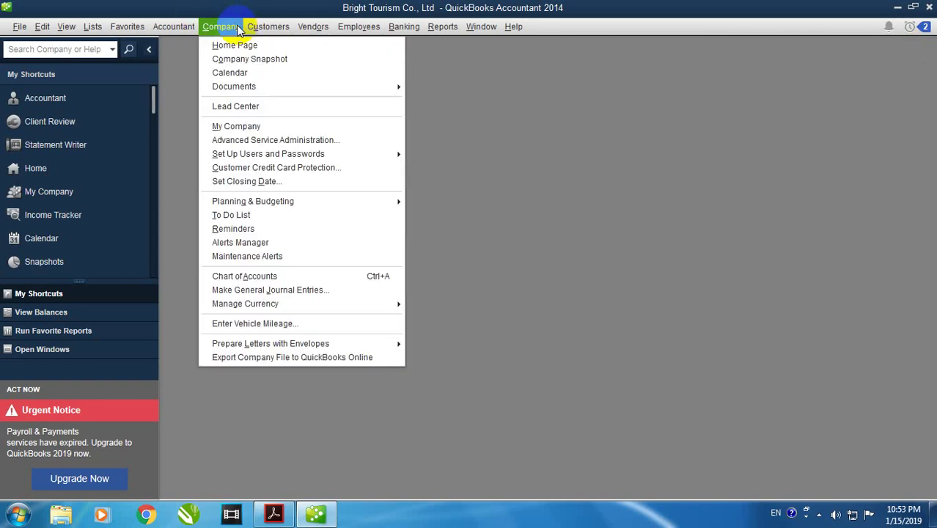
{"action": "left_click", "coordinate": [338, 290]}
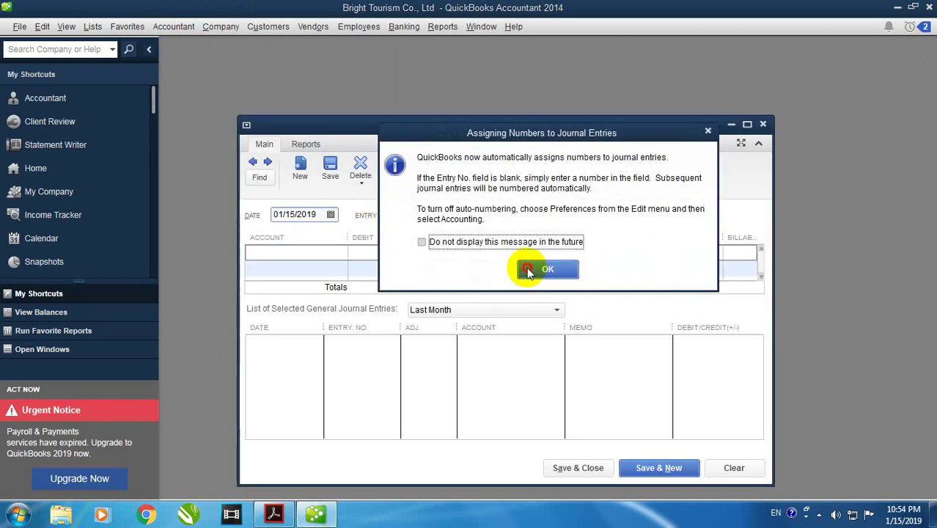
{"action": "left_click", "coordinate": [546, 269]}
{"action": "left_click", "coordinate": [747, 124]}
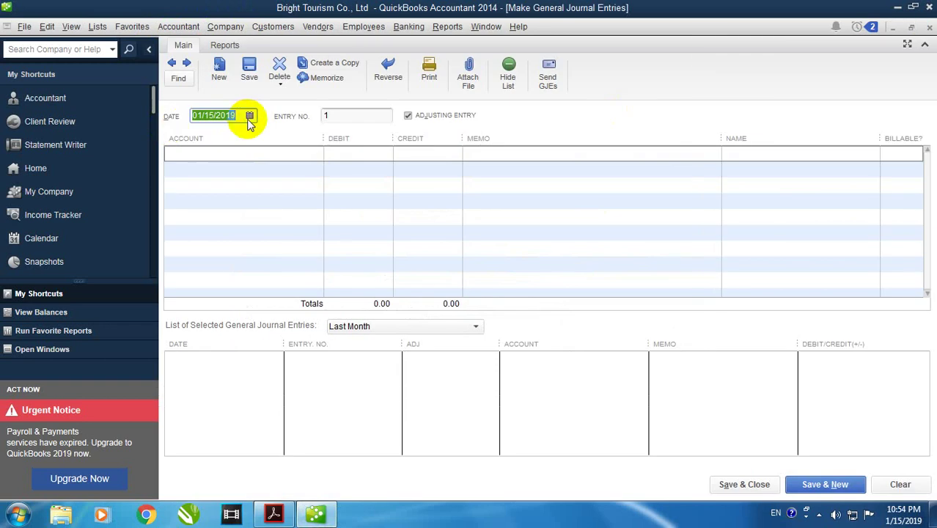
{"action": "left_click", "coordinate": [250, 118]}
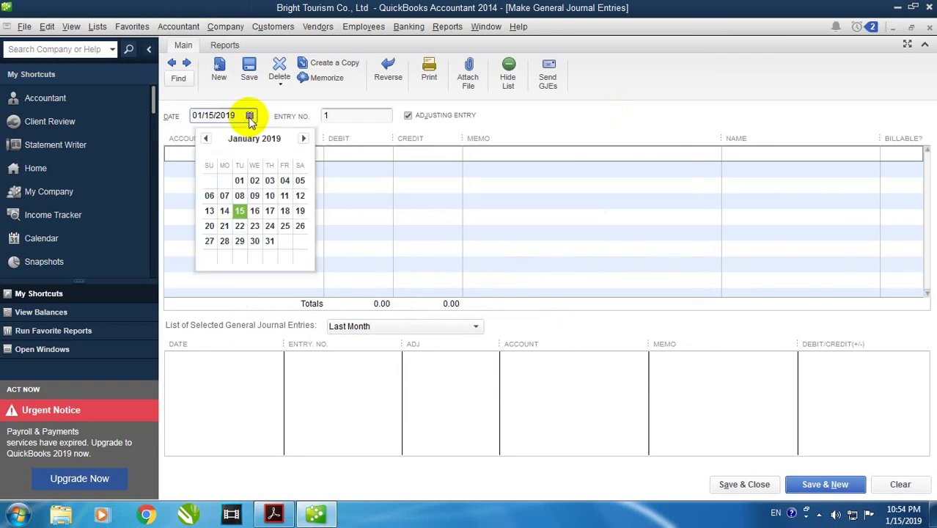
{"action": "left_click", "coordinate": [241, 182]}
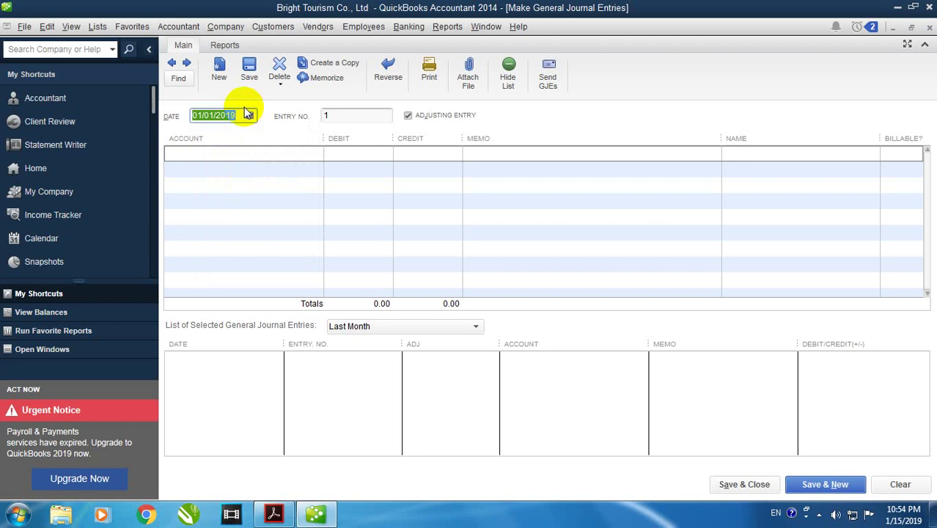
Check the first transaction's date in Book QuickBooks.pdf, and return to the journal entry in QuickBooks
{"action": "left_click", "coordinate": [274, 514]}
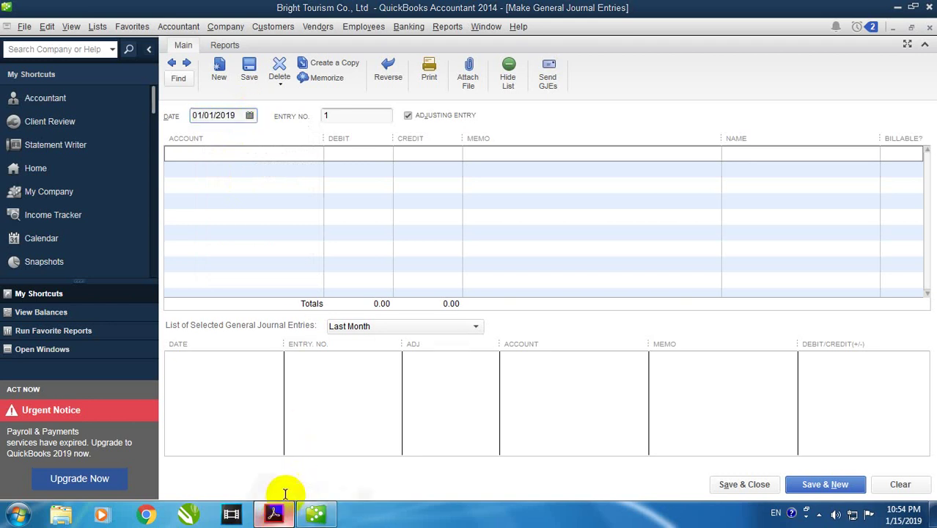
{"action": "left_click", "coordinate": [196, 232]}
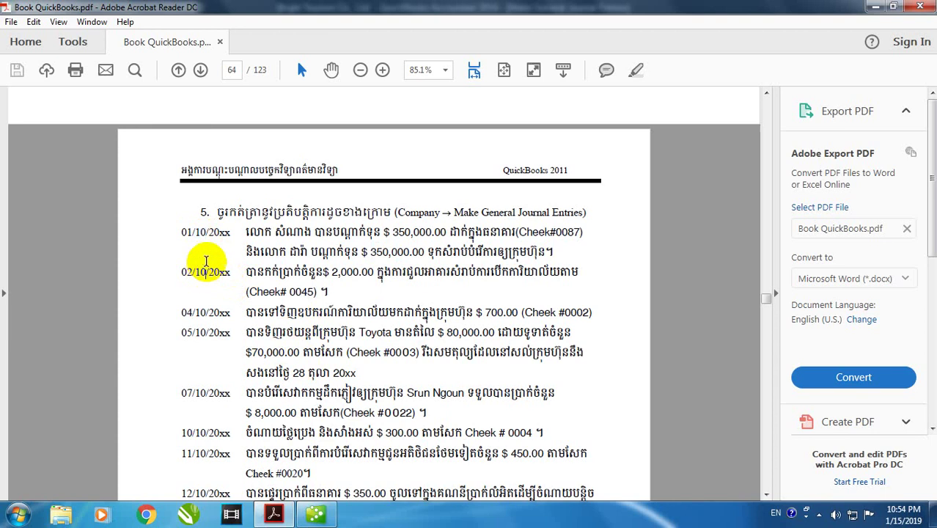
{"action": "left_click_drag", "start_coordinate": [193, 233], "coordinate": [182, 232]}
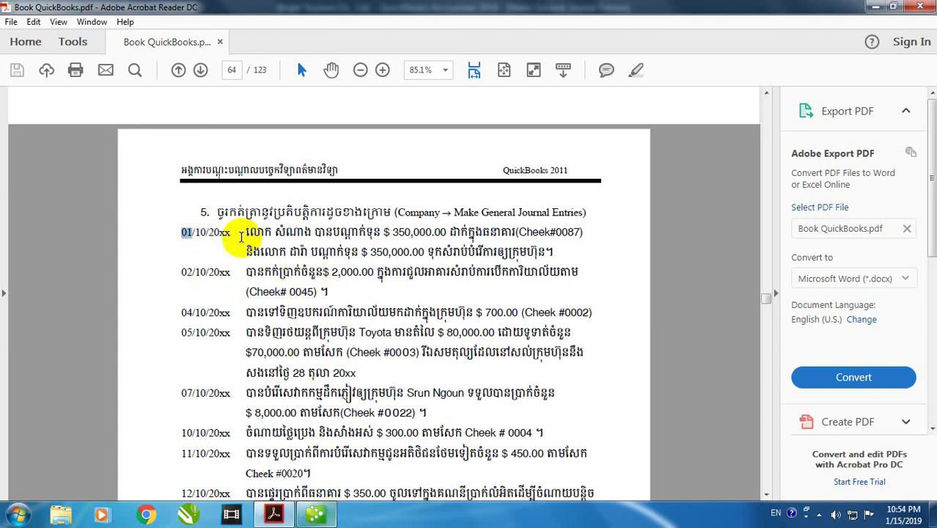
{"action": "left_click", "coordinate": [318, 519]}
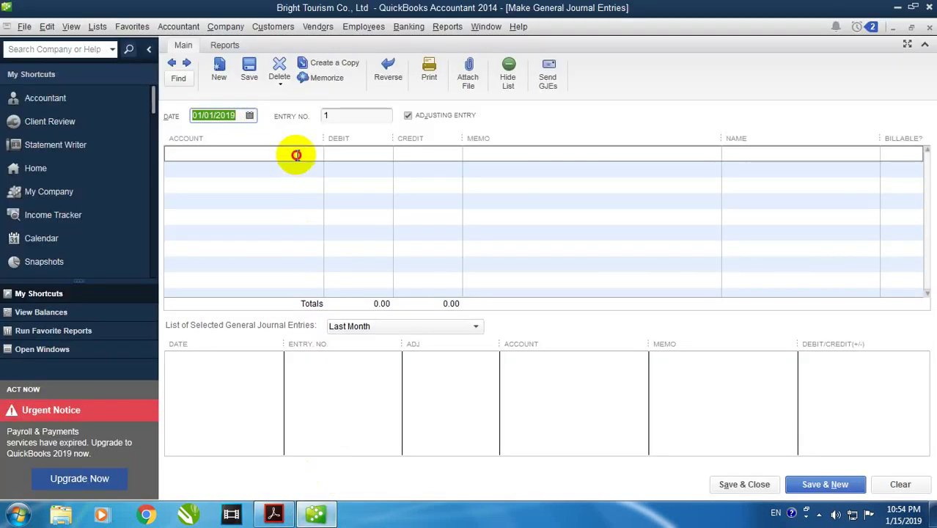
Debit account 1002 Cash in bank with 350,000 on the first line of the journal entry
{"action": "left_click", "coordinate": [313, 156]}
{"action": "left_click", "coordinate": [315, 154]}
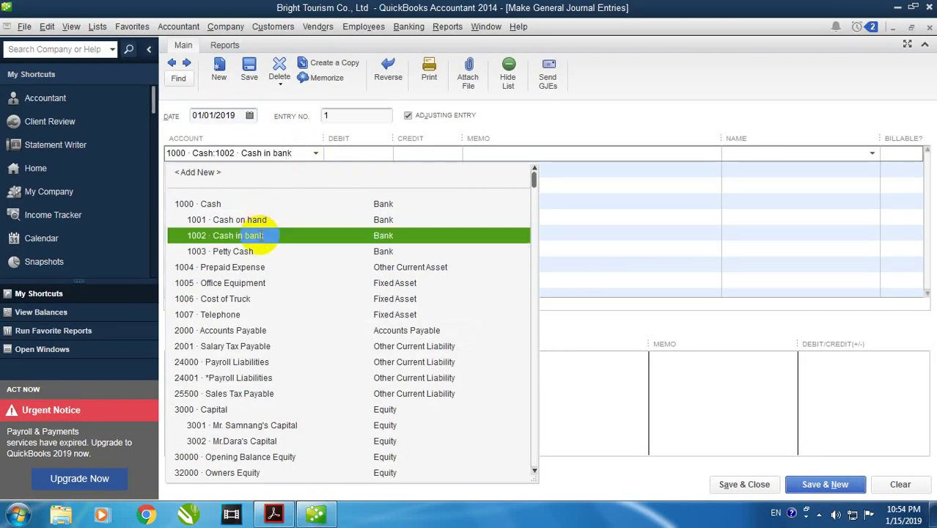
{"action": "left_click", "coordinate": [247, 235]}
{"action": "left_click", "coordinate": [349, 152]}
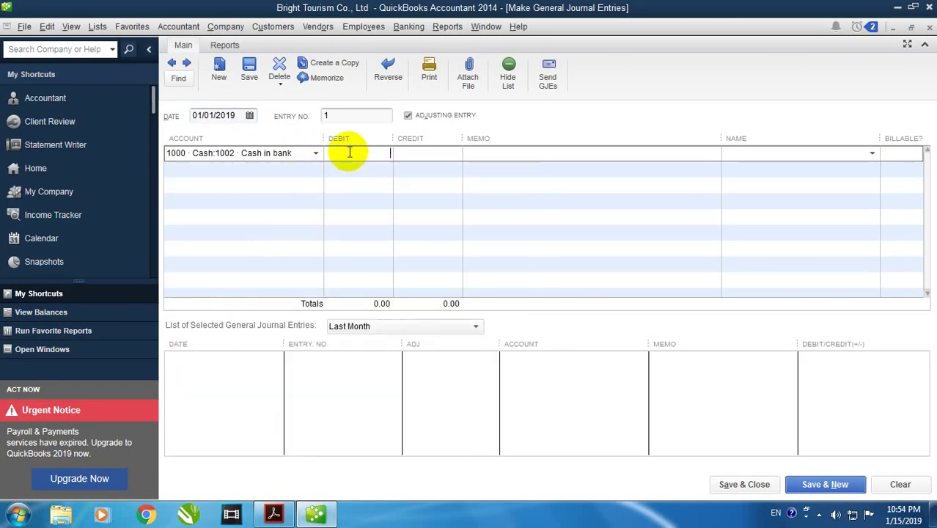
{"action": "type", "text": "350000"}
Credit 350,000 to capital account 3001 on the second line and widen the Account column to show full names
{"action": "left_click", "coordinate": [439, 174]}
{"action": "left_click", "coordinate": [315, 170]}
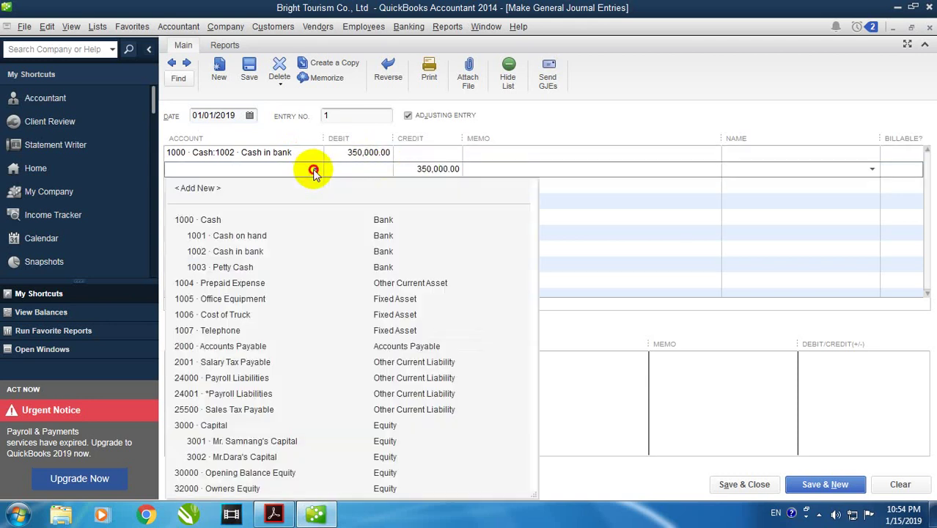
{"action": "scroll", "coordinate": [273, 339], "scroll_direction": "down", "scroll_amount": 6}
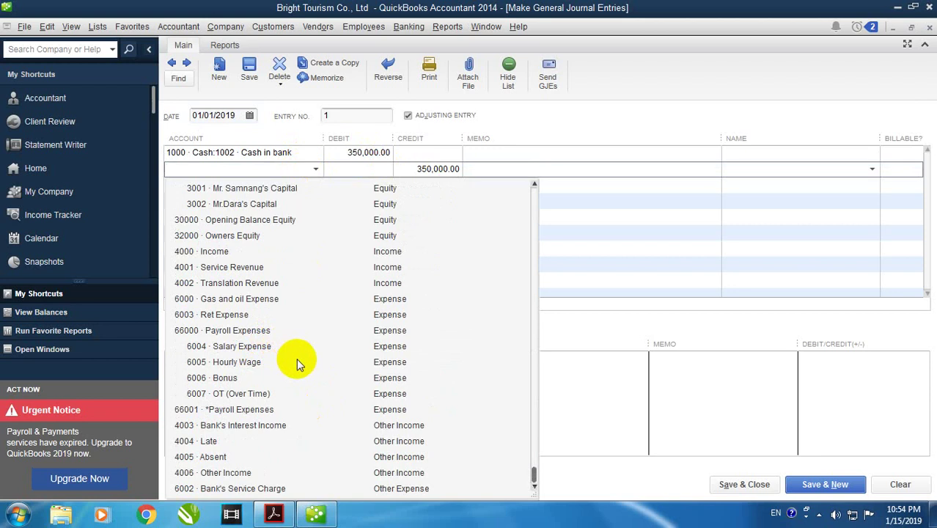
{"action": "scroll", "coordinate": [304, 371], "scroll_direction": "up", "scroll_amount": 1}
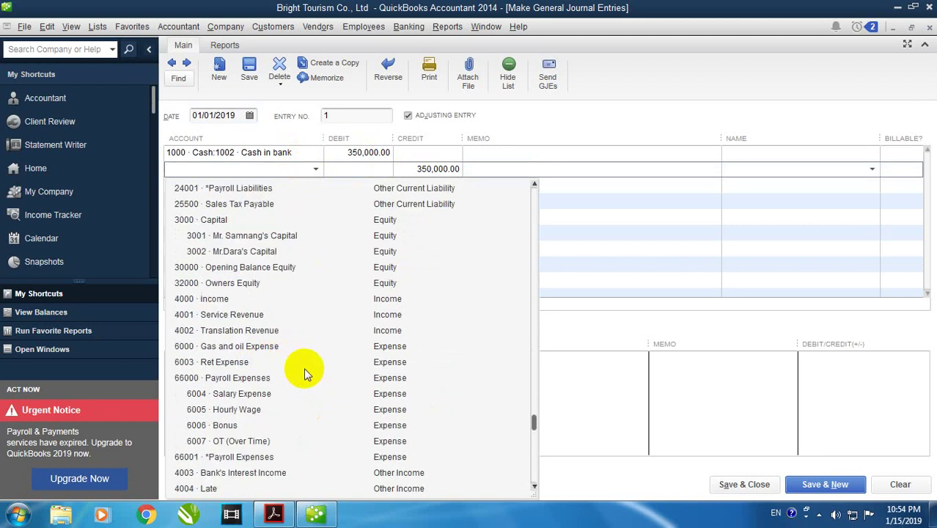
{"action": "left_click", "coordinate": [270, 236]}
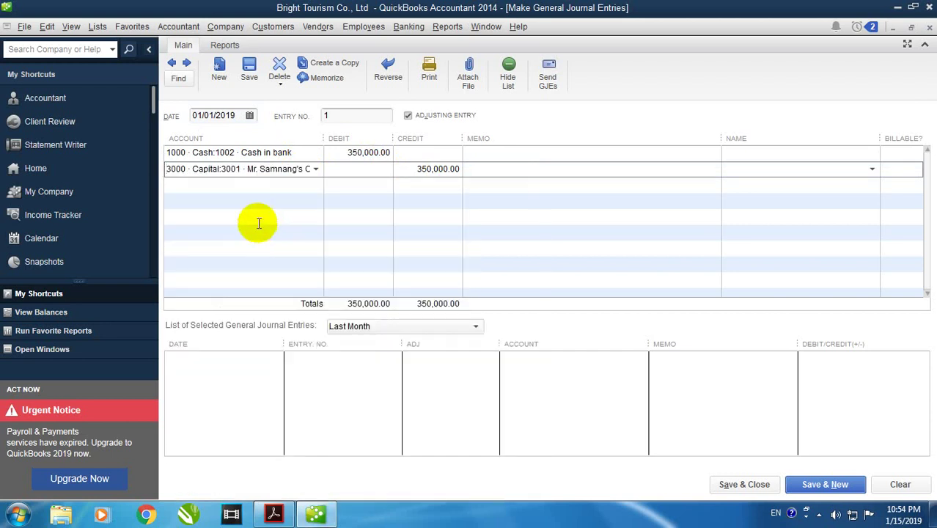
{"action": "left_click_drag", "start_coordinate": [325, 138], "coordinate": [382, 140]}
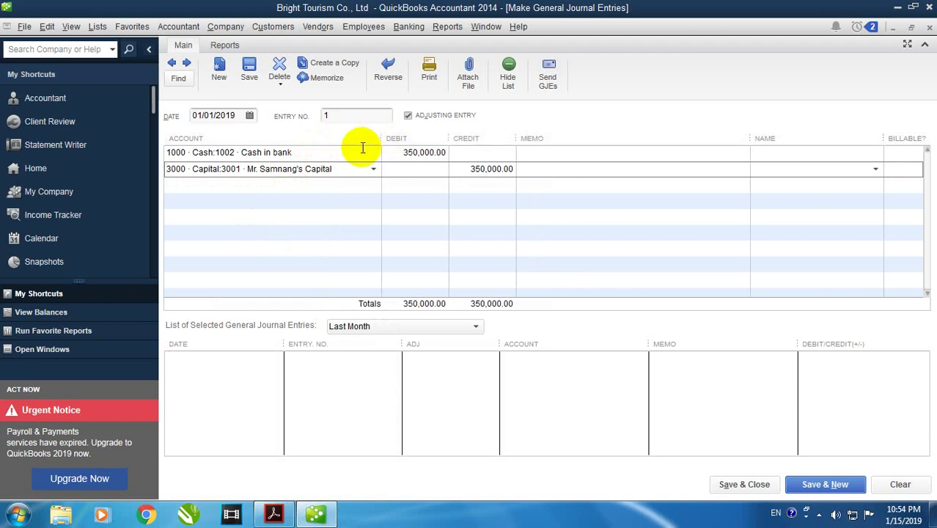
Debit account 1001 Cash on hand with 350,000 on the third line of the journal entry
{"action": "left_click", "coordinate": [373, 186]}
{"action": "left_click", "coordinate": [374, 185]}
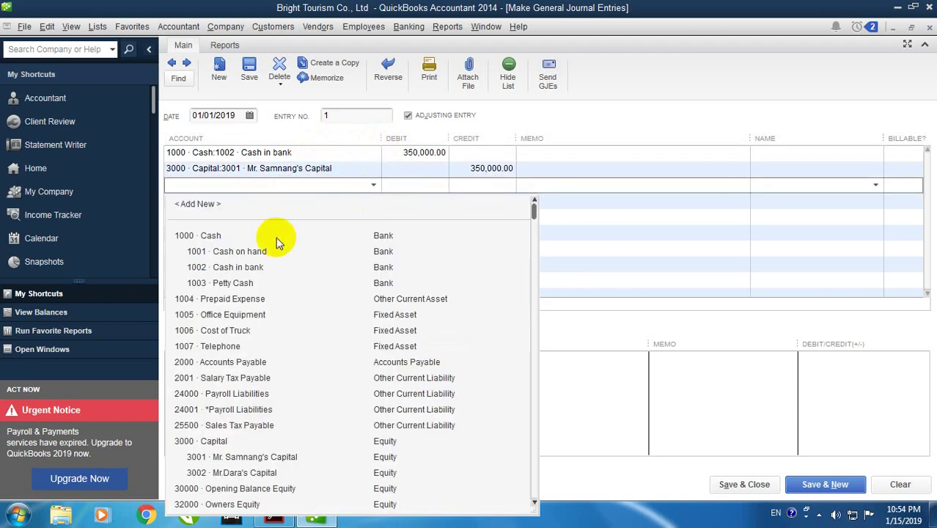
{"action": "left_click", "coordinate": [242, 251]}
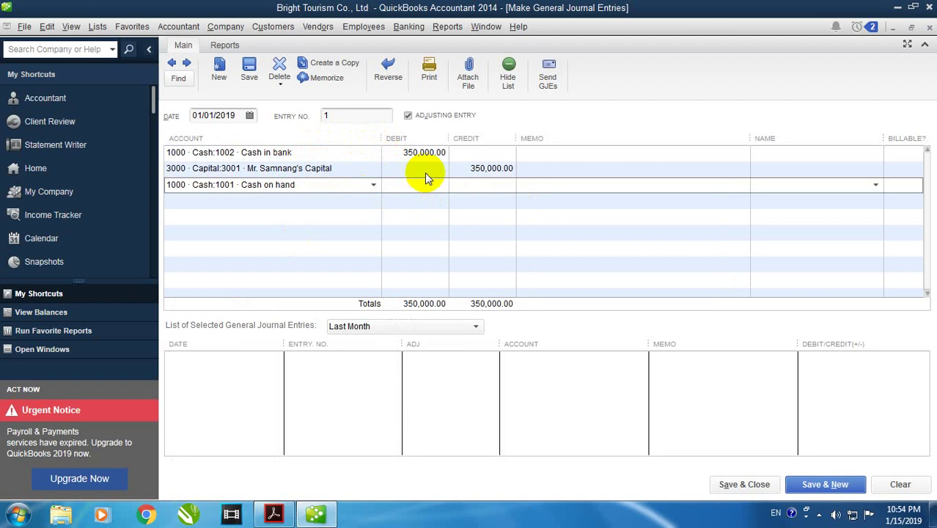
{"action": "key", "text": "Tab"}
{"action": "type", "text": "350,000"}
Credit 350,000 to capital account 3002 on the fourth line, and save the entry and start a new one
{"action": "left_click", "coordinate": [469, 201]}
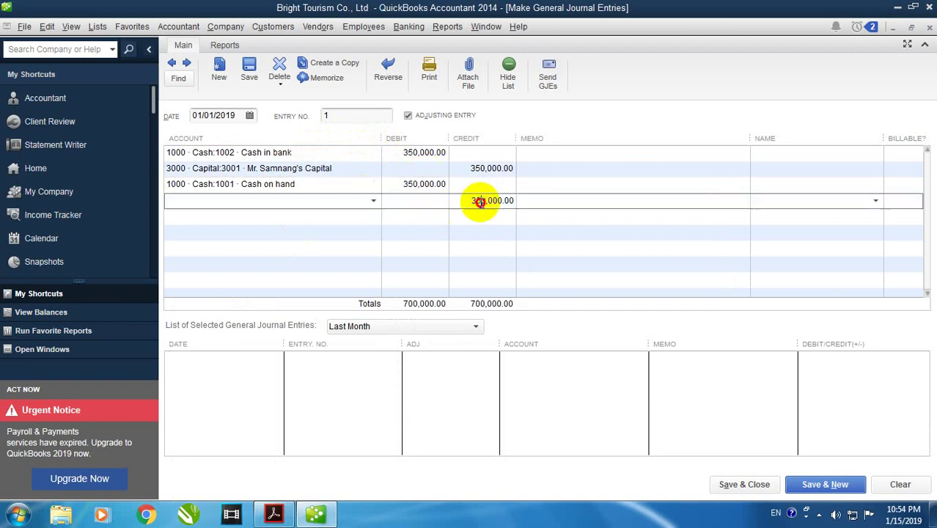
{"action": "left_click", "coordinate": [373, 201]}
{"action": "scroll", "coordinate": [349, 381], "scroll_direction": "down", "scroll_amount": 2}
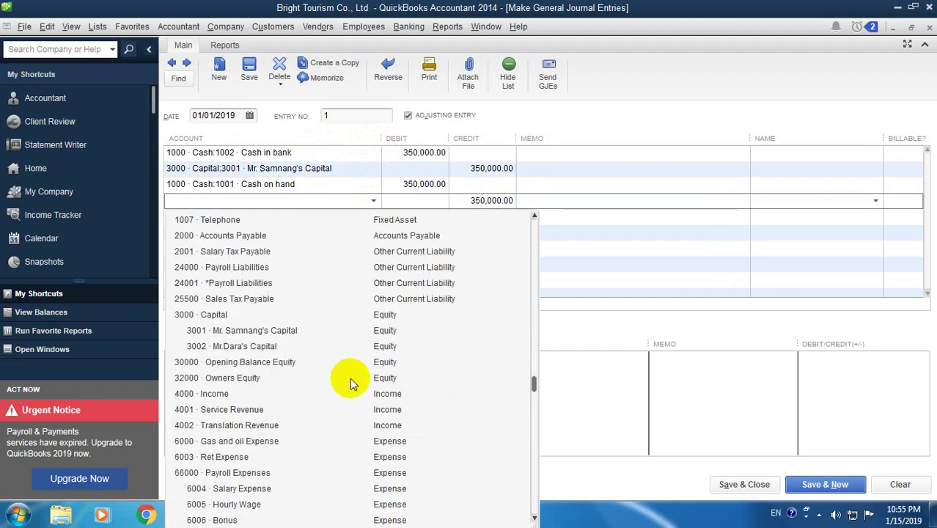
{"action": "left_click", "coordinate": [265, 352]}
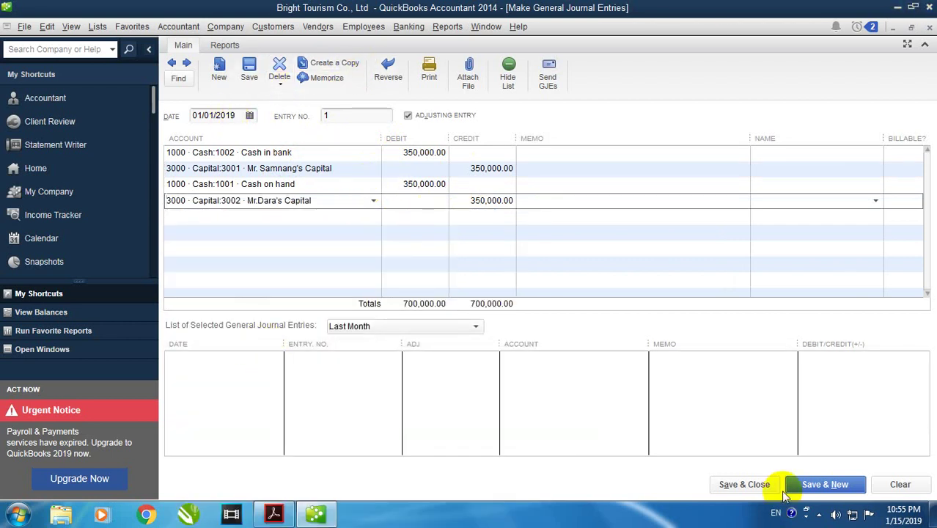
{"action": "left_click", "coordinate": [814, 486]}
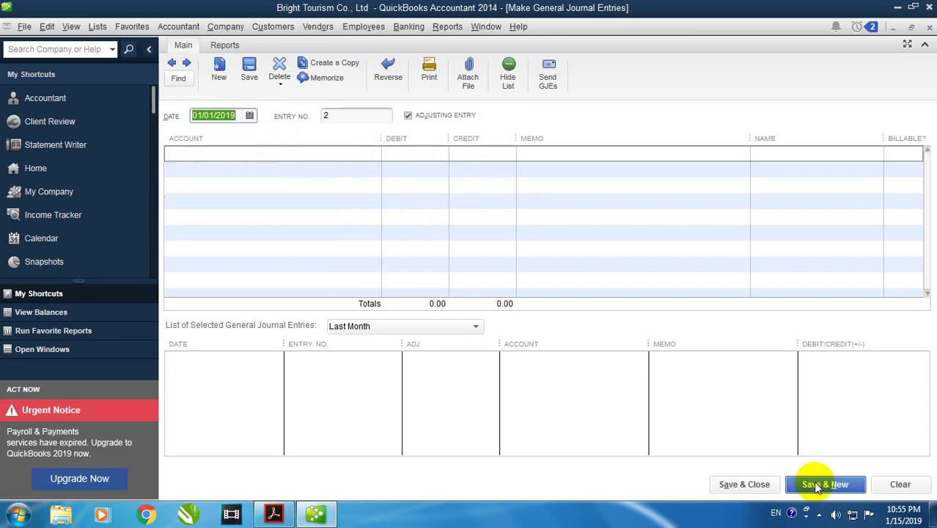
Switch to Book QuickBooks.pdf in Adobe Reader and read the date and amount of the 02/10 transaction in exercise 5
{"action": "left_click", "coordinate": [274, 515]}
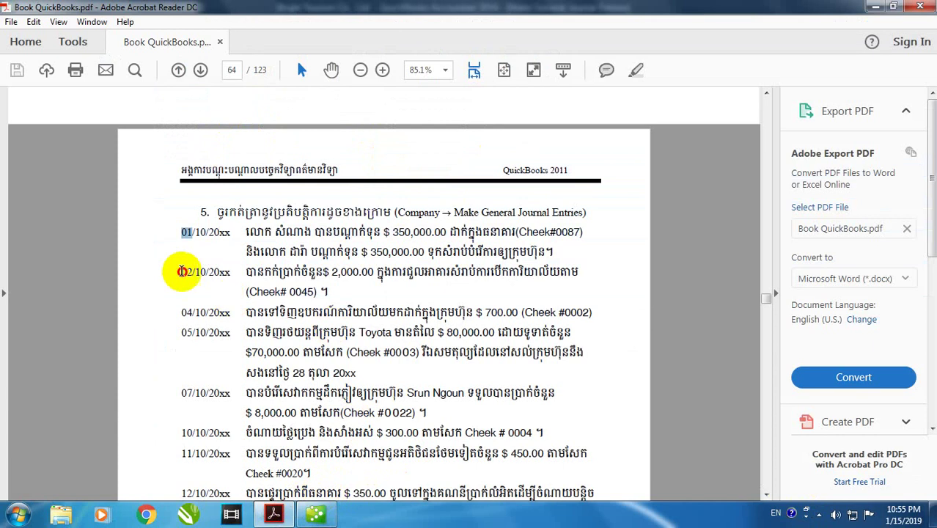
{"action": "left_click_drag", "start_coordinate": [183, 272], "coordinate": [193, 272]}
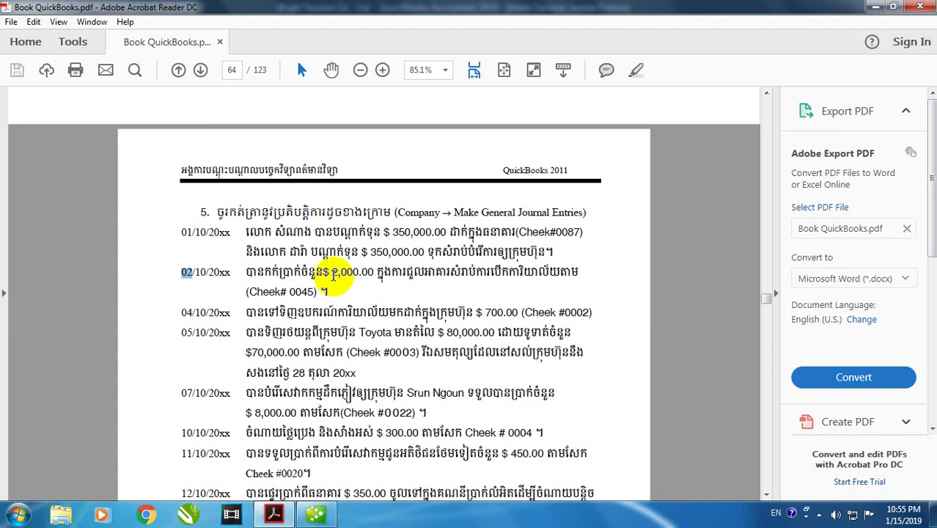
{"action": "left_click", "coordinate": [333, 277]}
{"action": "double_click", "coordinate": [353, 276]}
{"action": "right_click", "coordinate": [357, 279]}
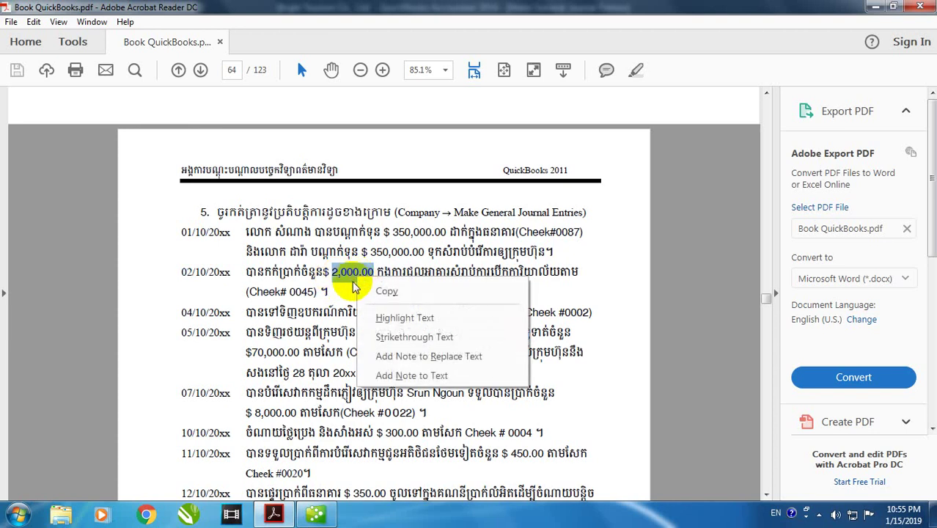
Return to QuickBooks and set the date of the new journal entry to 01/02/2019
{"action": "left_click", "coordinate": [315, 514]}
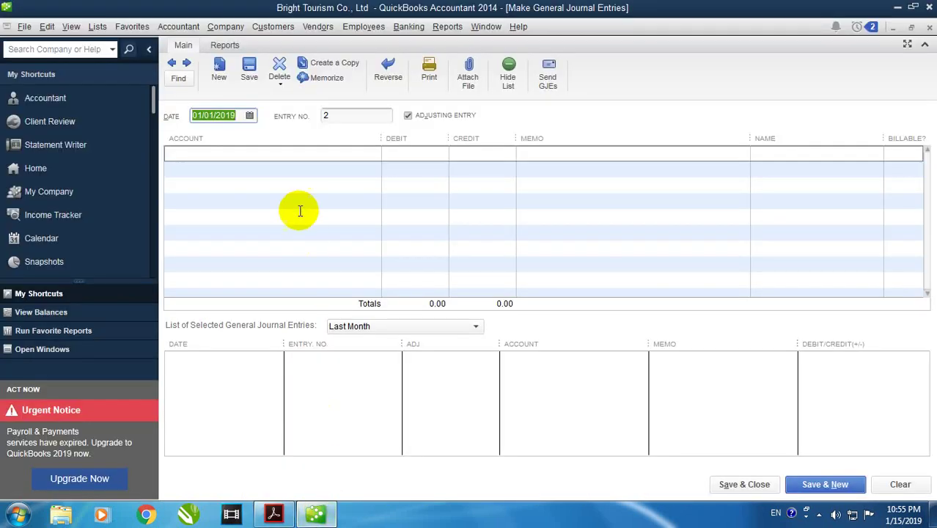
{"action": "left_click", "coordinate": [250, 115]}
{"action": "left_click", "coordinate": [256, 179]}
Debit account 1004 Prepaid Expense with 2000 on the first line of the journal entry
{"action": "left_click", "coordinate": [334, 153]}
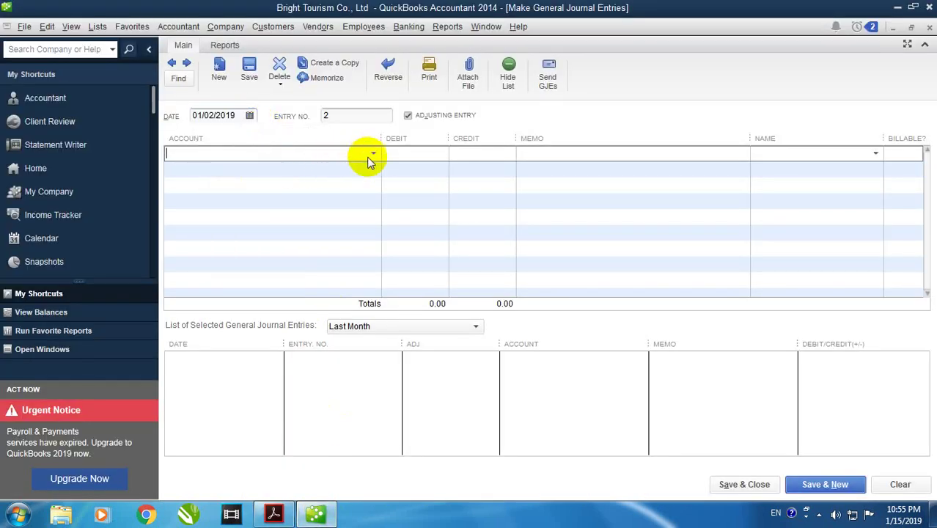
{"action": "left_click", "coordinate": [374, 156]}
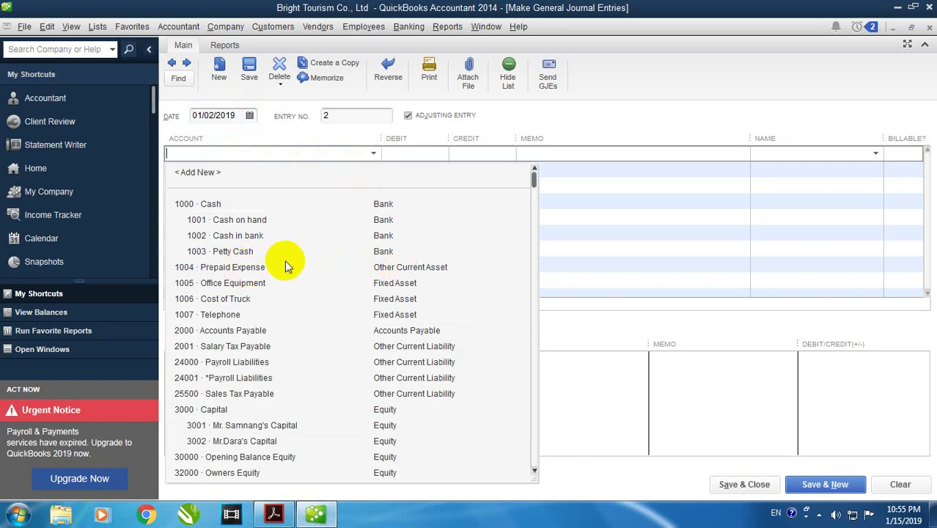
{"action": "left_click", "coordinate": [255, 268]}
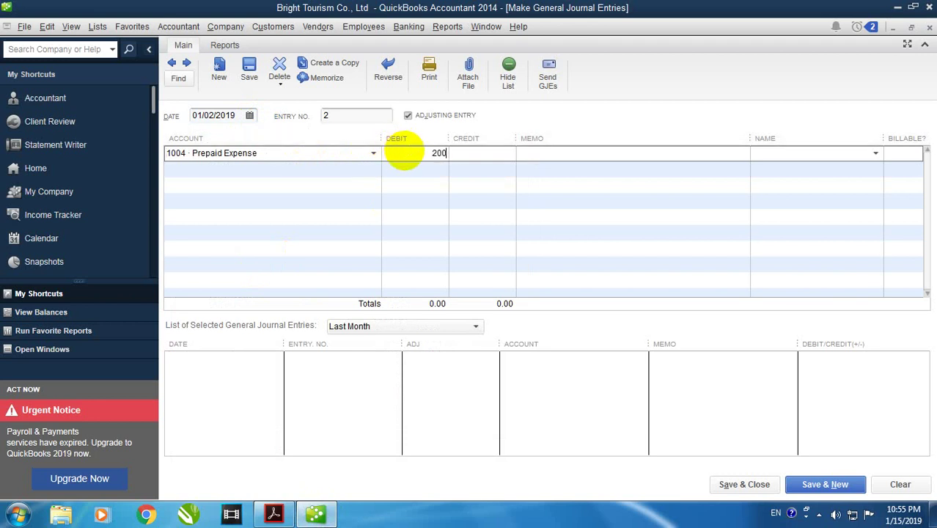
{"action": "left_click", "coordinate": [403, 153]}
{"action": "type", "text": "2000"}
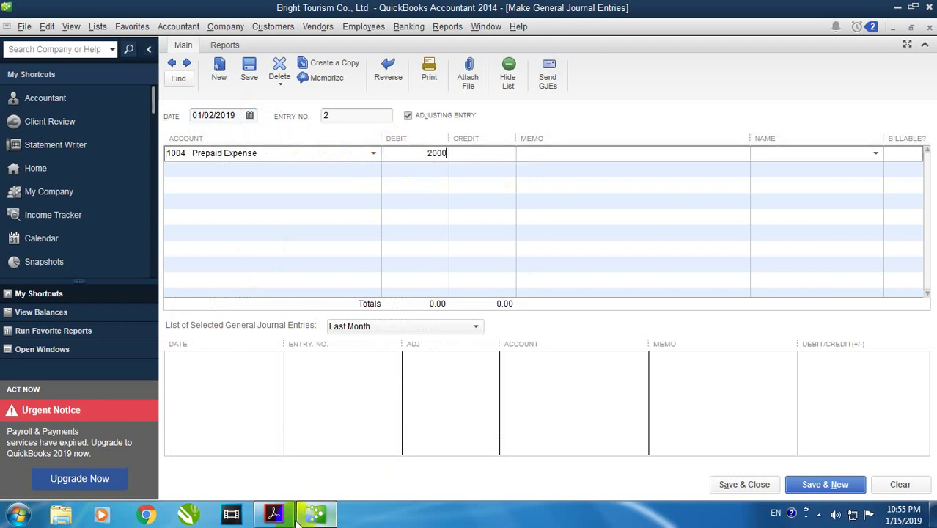
Check the payment method in the PDF, credit 2,000 to account 1002 Cash in bank on the second line, and save the entry
{"action": "left_click", "coordinate": [273, 514]}
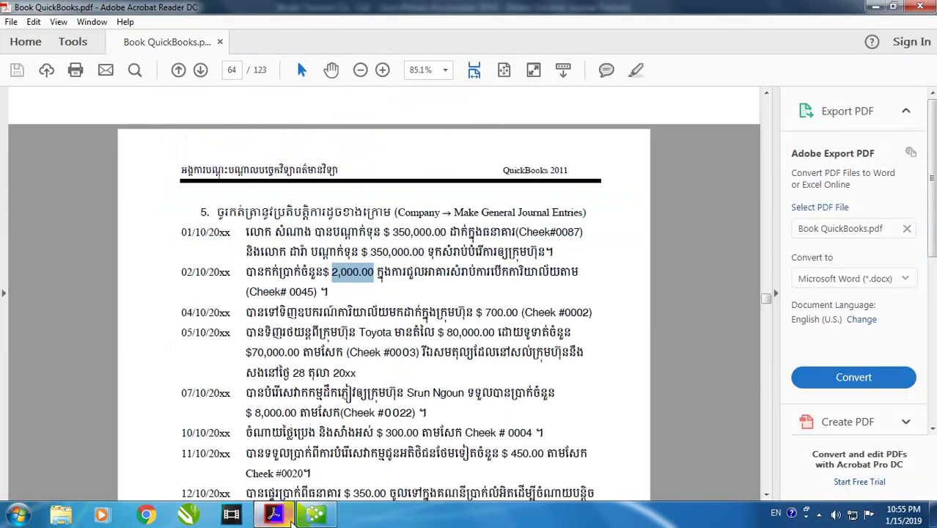
{"action": "double_click", "coordinate": [273, 292]}
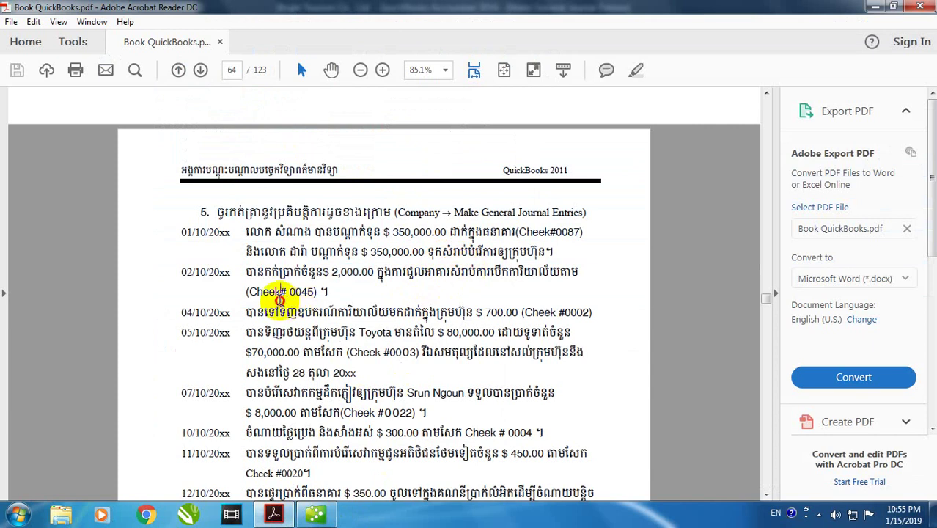
{"action": "left_click", "coordinate": [315, 514]}
{"action": "left_click", "coordinate": [471, 168]}
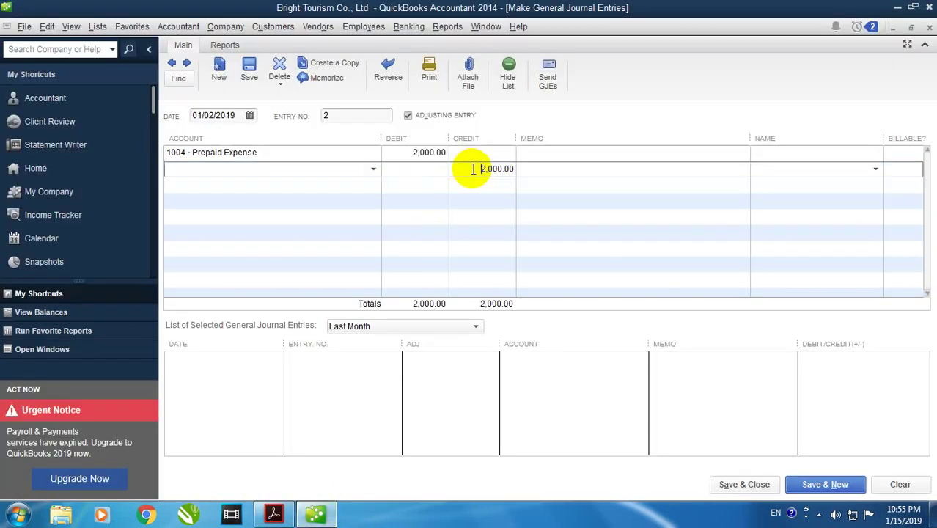
{"action": "left_click", "coordinate": [373, 169]}
{"action": "left_click", "coordinate": [251, 253]}
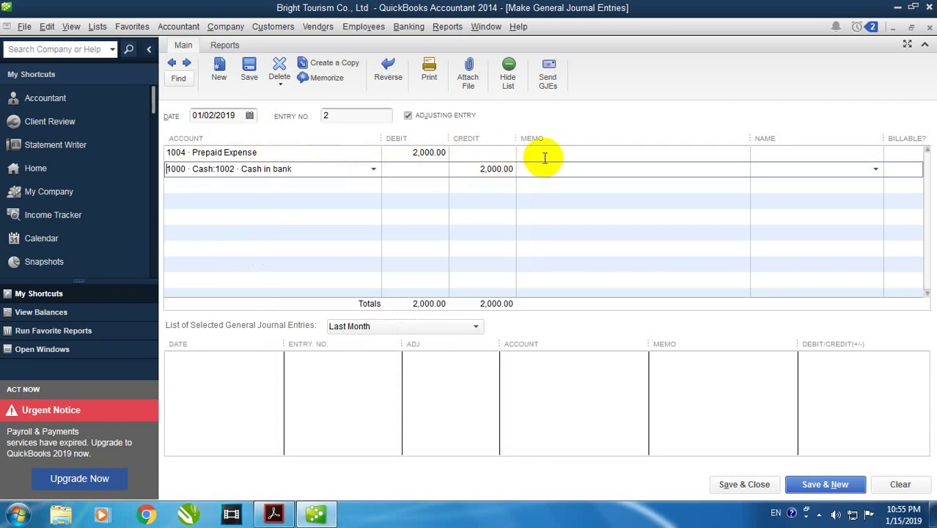
{"action": "left_click", "coordinate": [822, 487]}
Check the 04/10 transaction in the PDF book and set the new QuickBooks journal entry's date to 01/04/2019
{"action": "left_click", "coordinate": [274, 513]}
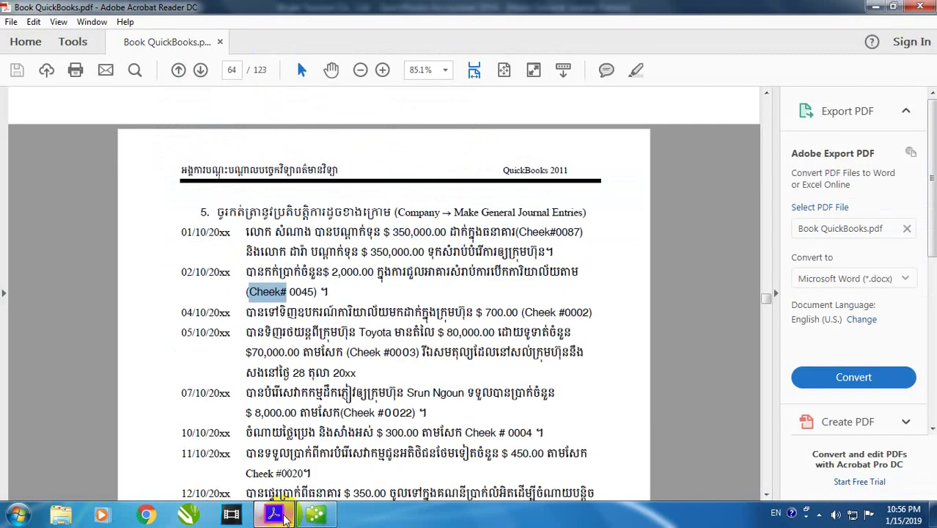
{"action": "scroll", "coordinate": [334, 205], "scroll_direction": "down", "scroll_amount": 1}
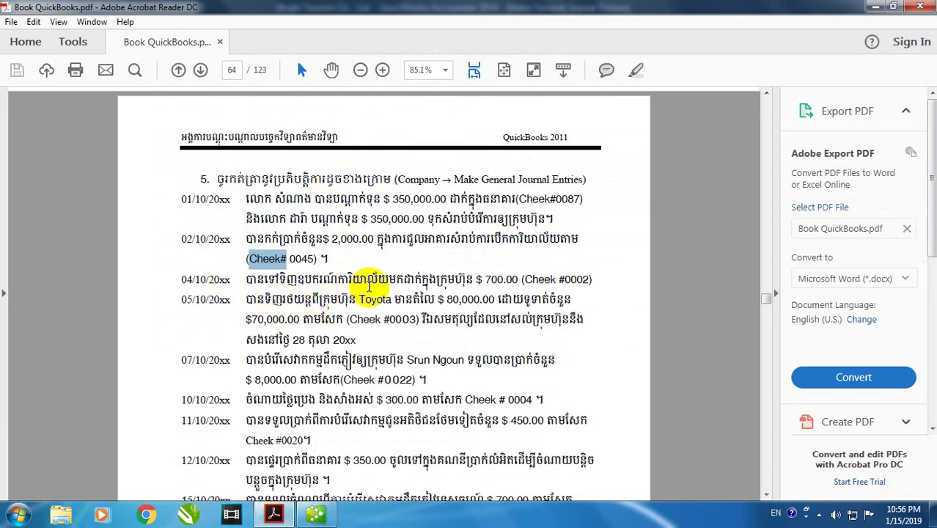
{"action": "double_click", "coordinate": [493, 280]}
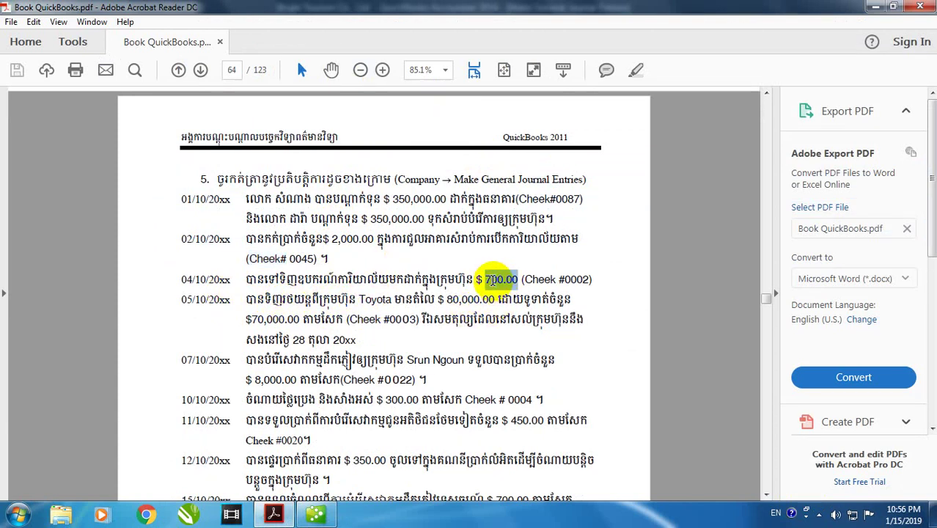
{"action": "left_click", "coordinate": [316, 515]}
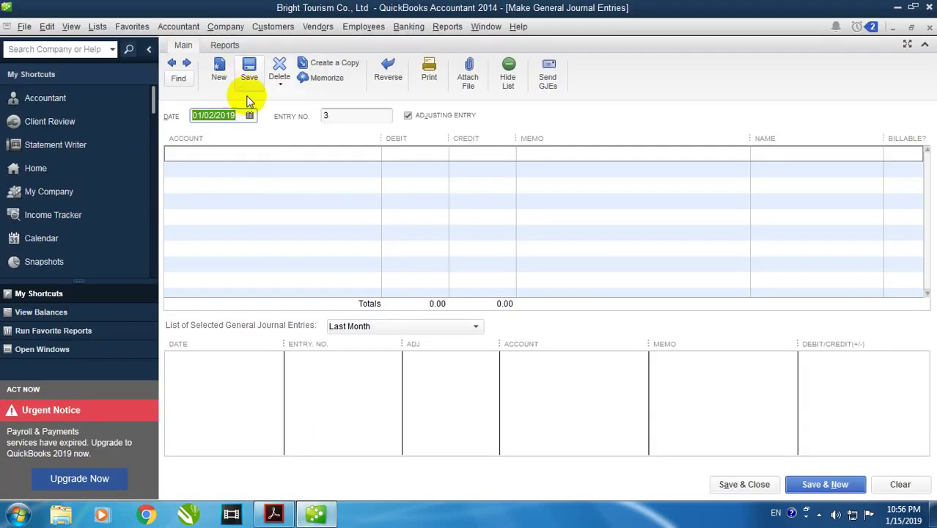
{"action": "left_click", "coordinate": [250, 115]}
{"action": "left_click", "coordinate": [284, 180]}
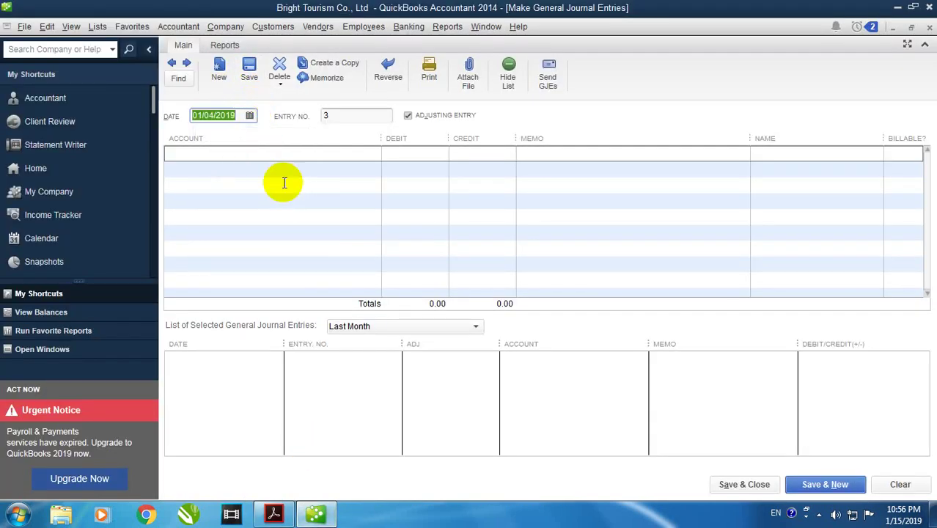
Debit account 1005 Office Equipment with 700 on the first line, checking the amount in the PDF book
{"action": "left_click", "coordinate": [294, 154]}
{"action": "left_click", "coordinate": [370, 154]}
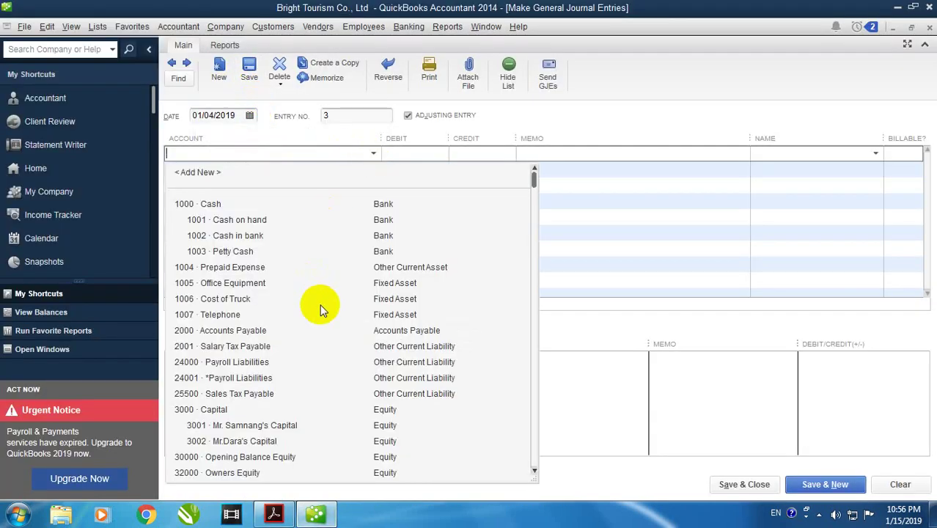
{"action": "scroll", "coordinate": [249, 440], "scroll_direction": "down", "scroll_amount": 2}
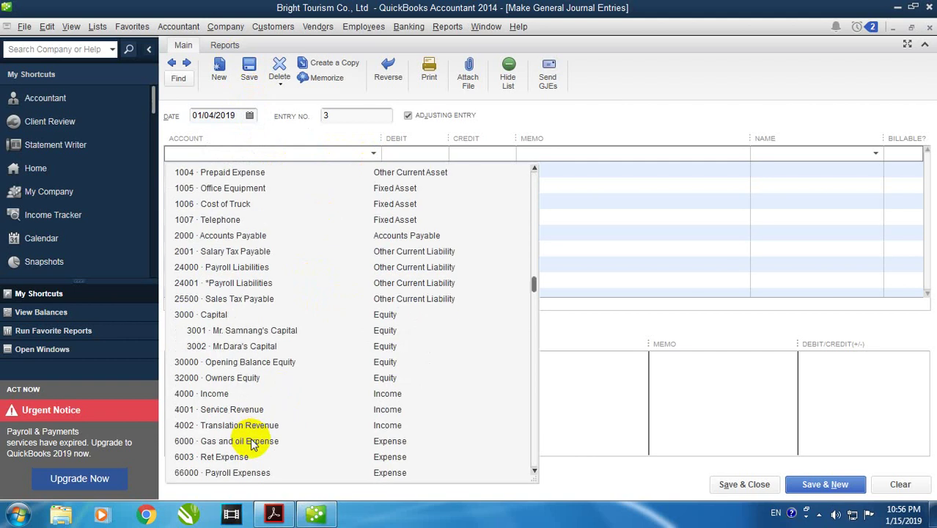
{"action": "scroll", "coordinate": [303, 366], "scroll_direction": "down", "scroll_amount": 3}
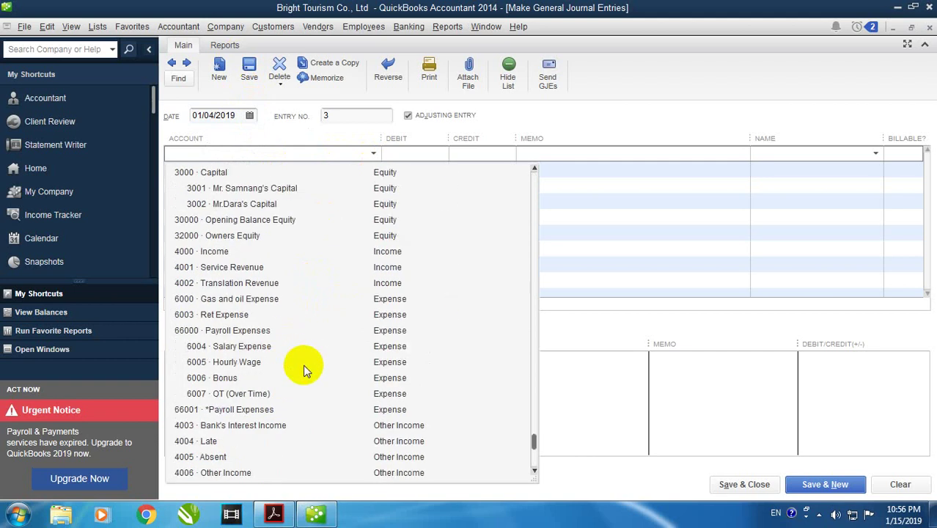
{"action": "scroll", "coordinate": [304, 357], "scroll_direction": "down", "scroll_amount": 1}
{"action": "scroll", "coordinate": [305, 357], "scroll_direction": "up", "scroll_amount": 4}
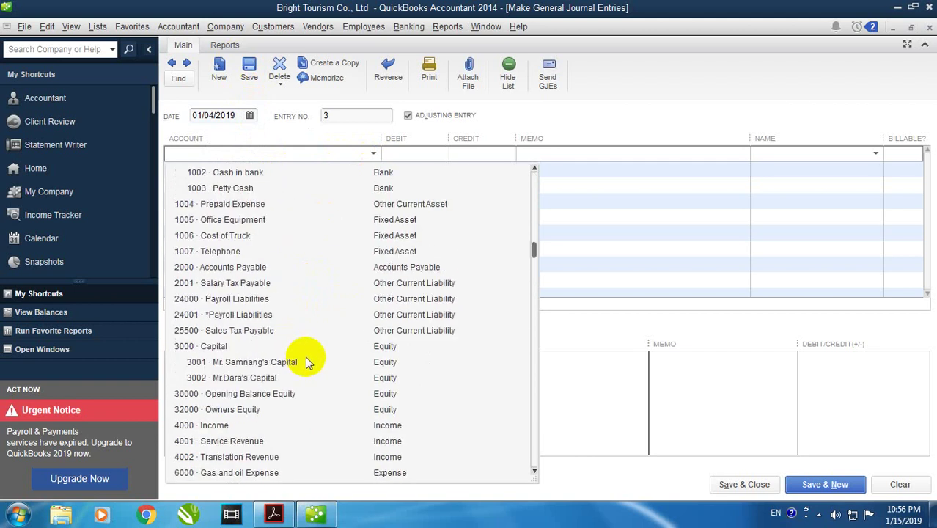
{"action": "scroll", "coordinate": [309, 362], "scroll_direction": "up", "scroll_amount": 3}
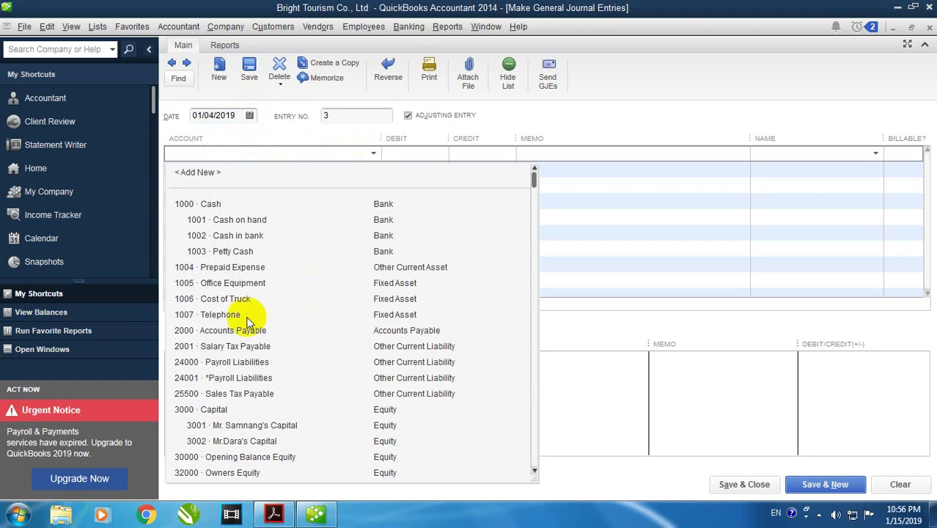
{"action": "left_click", "coordinate": [225, 226]}
{"action": "left_click", "coordinate": [440, 152]}
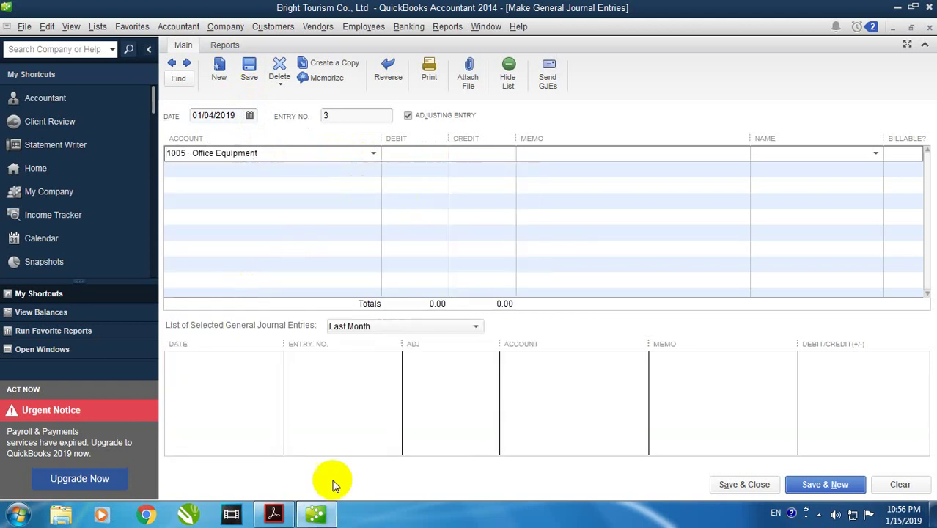
{"action": "left_click", "coordinate": [273, 513]}
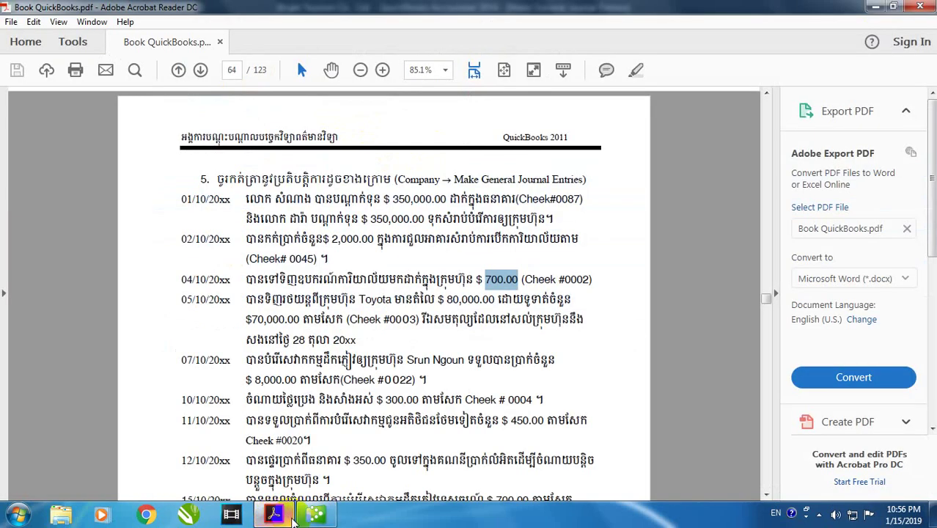
{"action": "left_click", "coordinate": [315, 514]}
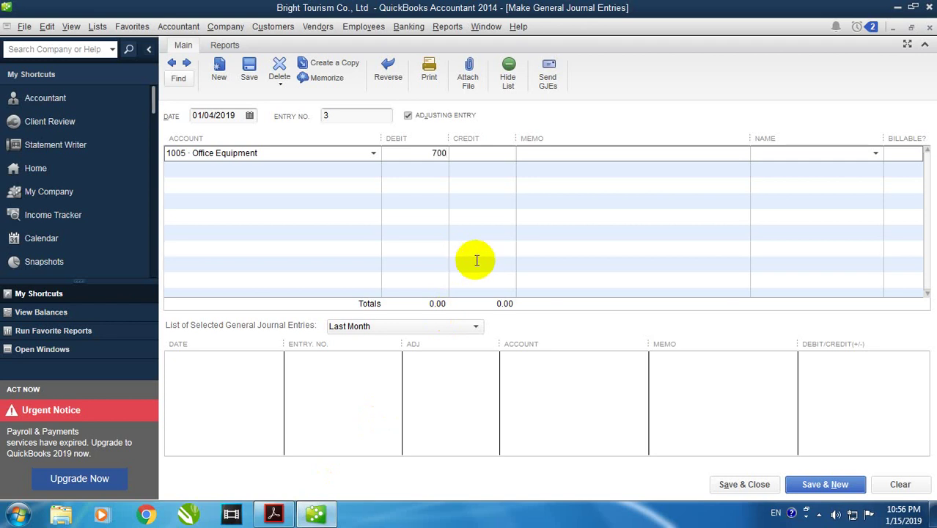
Recheck the 04/10 transaction in the PDF, and credit 700 to account 1002 Cash in bank on the second line in QuickBooks
{"action": "left_click", "coordinate": [274, 514]}
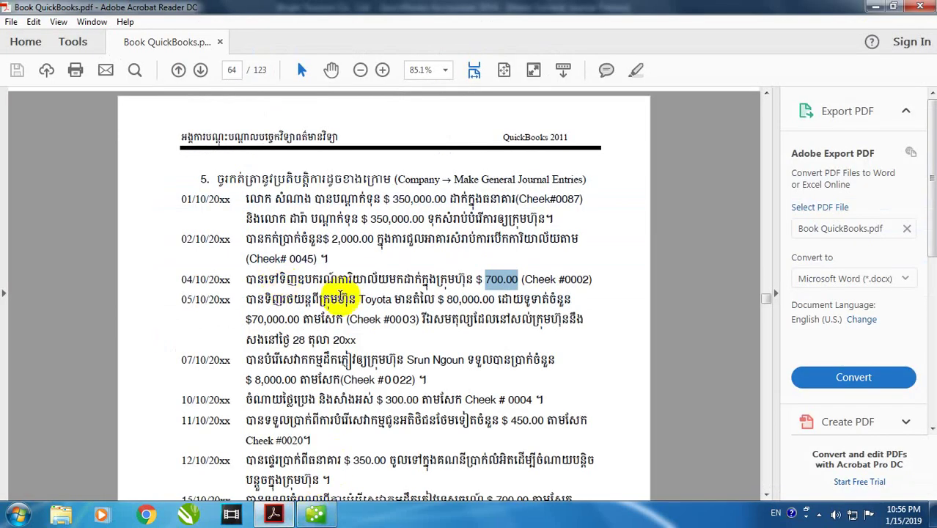
{"action": "left_click", "coordinate": [315, 514]}
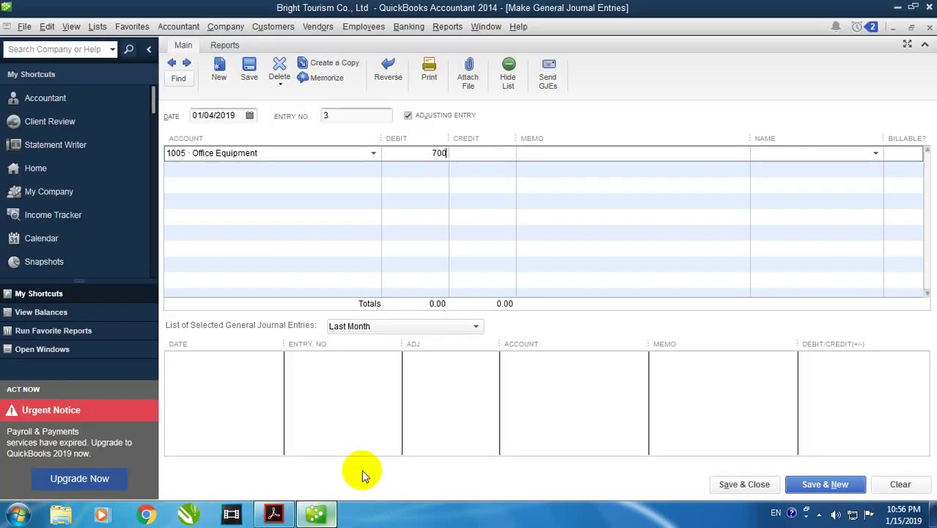
{"action": "left_click", "coordinate": [462, 168]}
{"action": "left_click", "coordinate": [373, 169]}
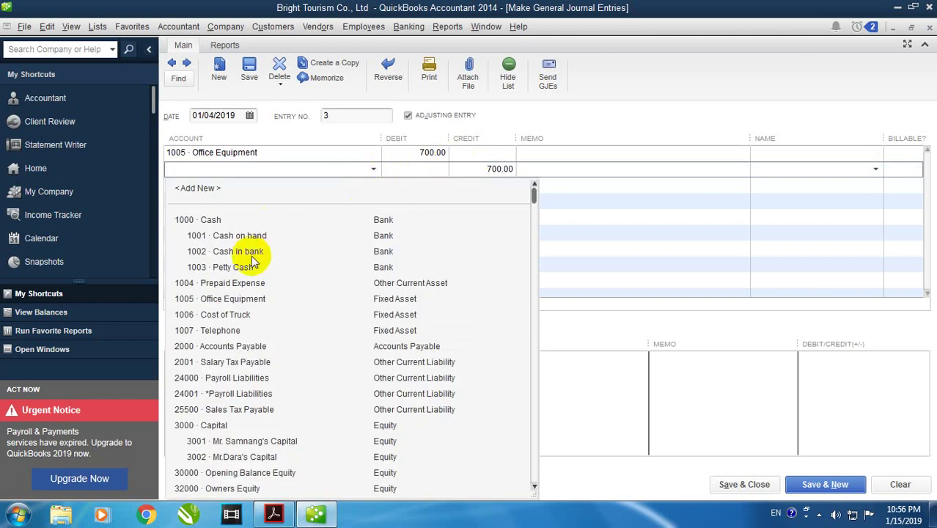
{"action": "left_click", "coordinate": [248, 251]}
Save the journal entry and start a new one, turning off future display of the fixed asset tracking message
{"action": "left_click", "coordinate": [860, 487]}
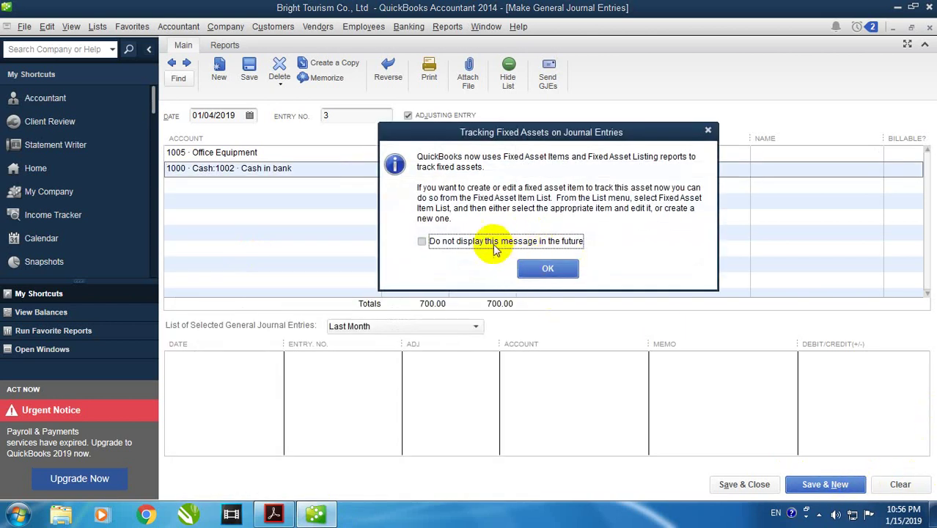
{"action": "left_click", "coordinate": [477, 241]}
{"action": "left_click", "coordinate": [544, 268]}
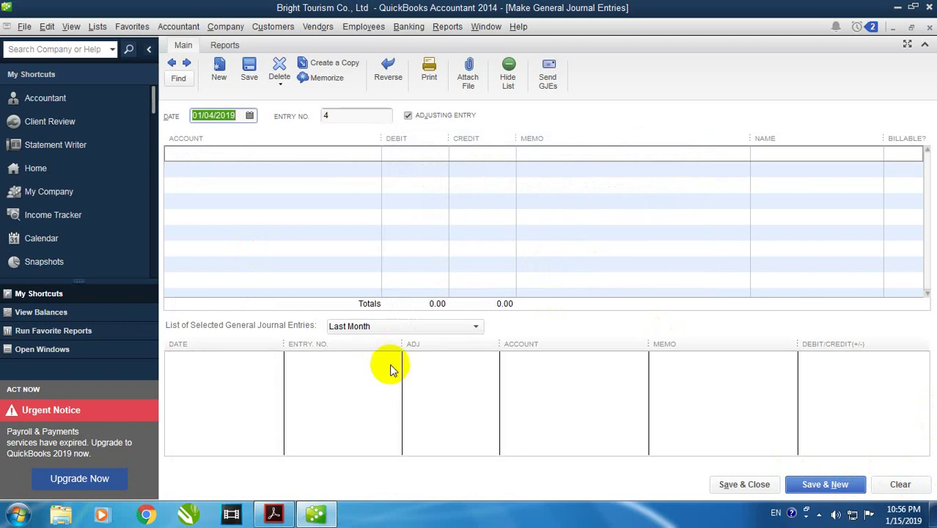
Switch to the PDF book and read the 05/10 Toyota transaction for its price, the amount paid and the due date
{"action": "left_click", "coordinate": [275, 513]}
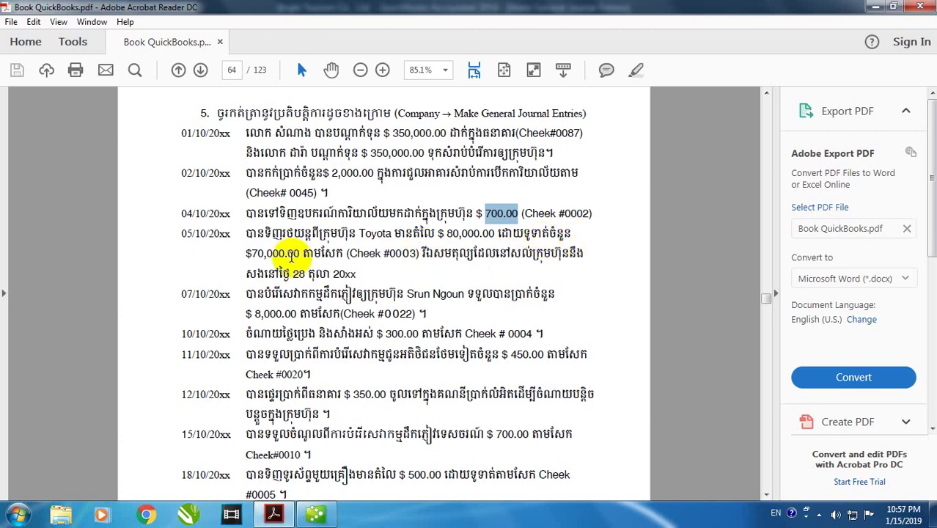
{"action": "left_click_drag", "start_coordinate": [288, 253], "coordinate": [250, 257]}
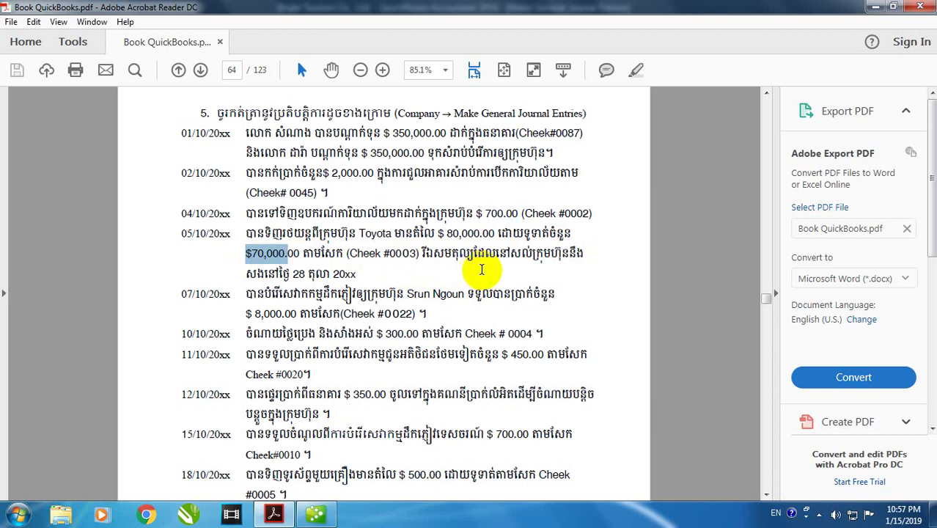
{"action": "double_click", "coordinate": [299, 273]}
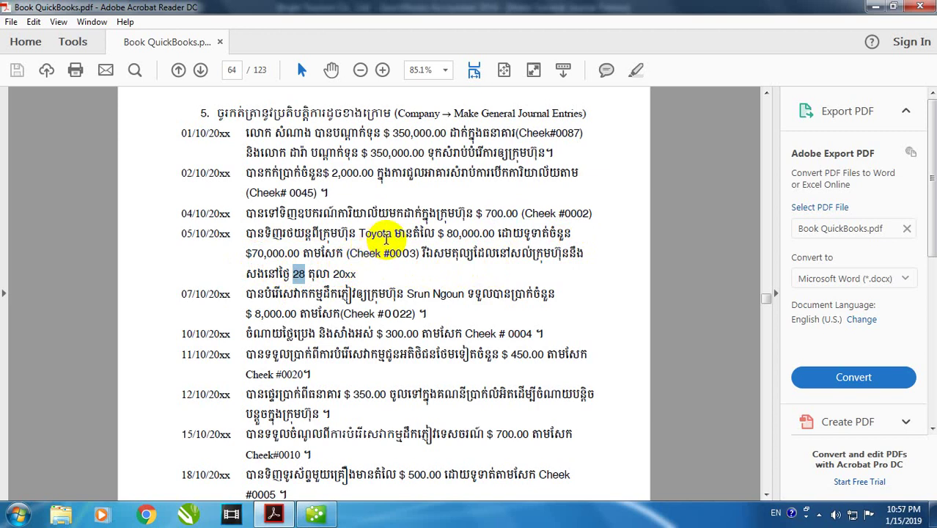
{"action": "double_click", "coordinate": [449, 233]}
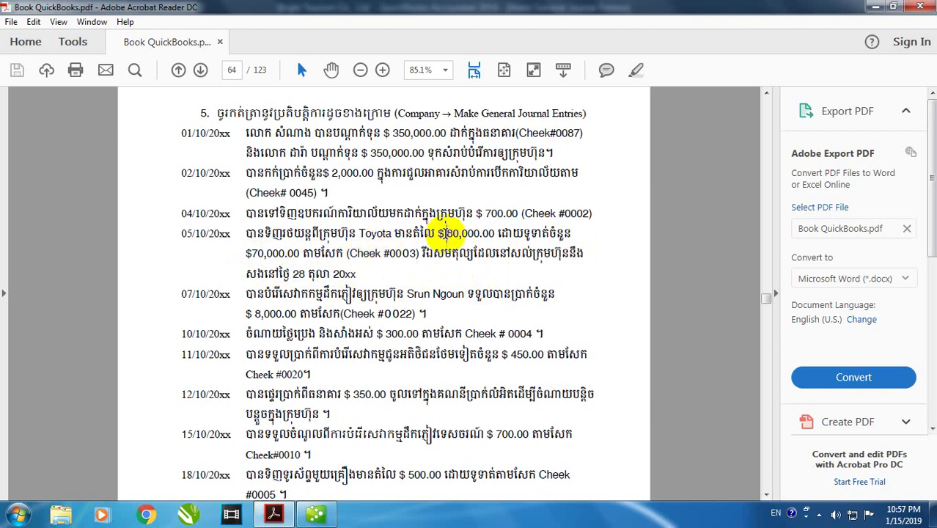
{"action": "left_click", "coordinate": [265, 233]}
{"action": "left_click_drag", "start_coordinate": [265, 233], "coordinate": [488, 235]}
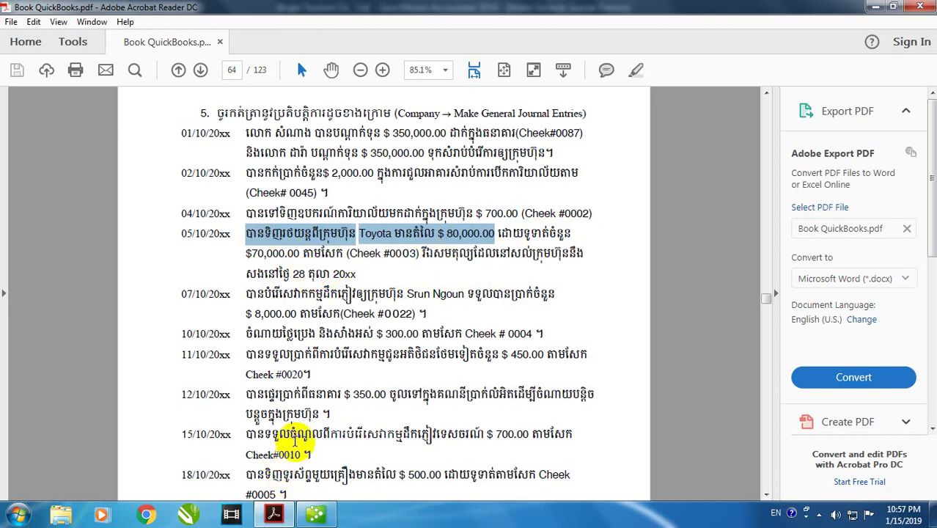
Switch to QuickBooks, date the journal entry 01/05/2019 and debit account 1006 Cost of Truck with 80000 on the first line
{"action": "left_click", "coordinate": [315, 514]}
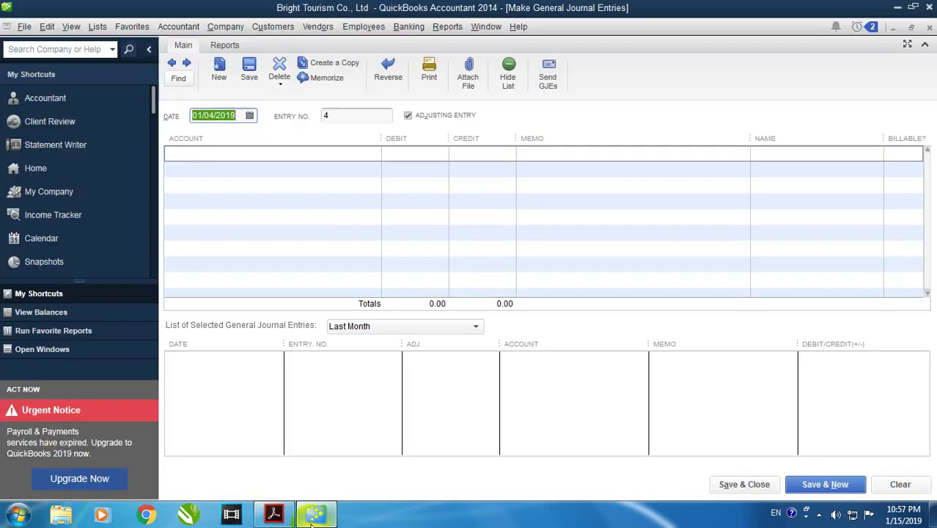
{"action": "left_click", "coordinate": [250, 116]}
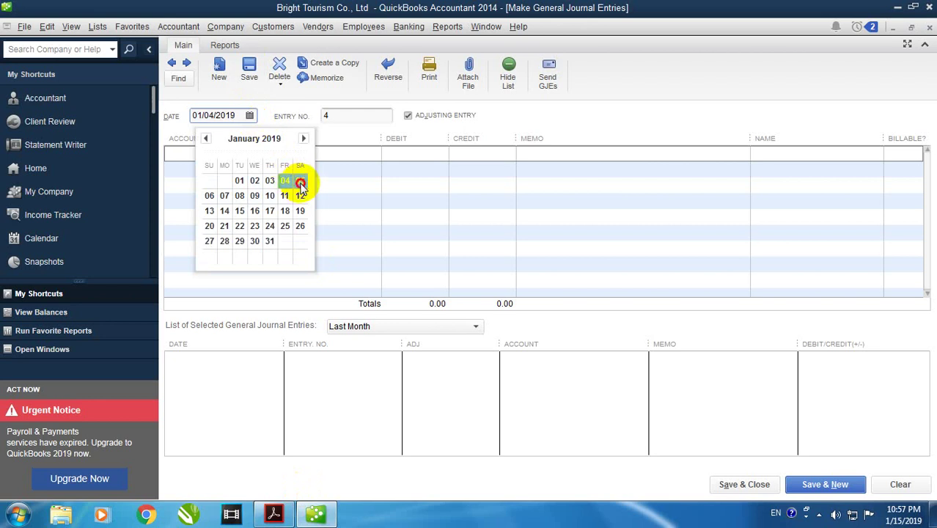
{"action": "left_click", "coordinate": [301, 181]}
{"action": "left_click", "coordinate": [362, 153]}
{"action": "left_click", "coordinate": [372, 152]}
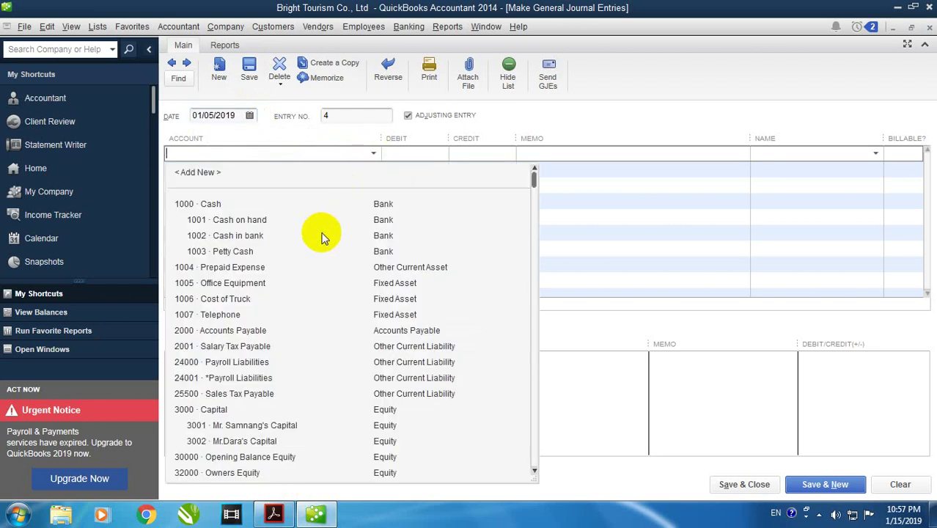
{"action": "left_click", "coordinate": [253, 299]}
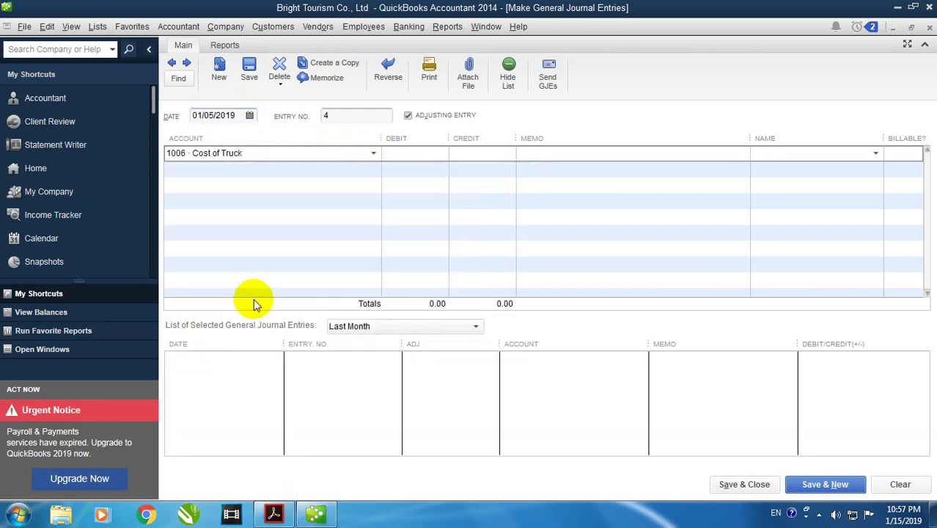
{"action": "left_click", "coordinate": [434, 151]}
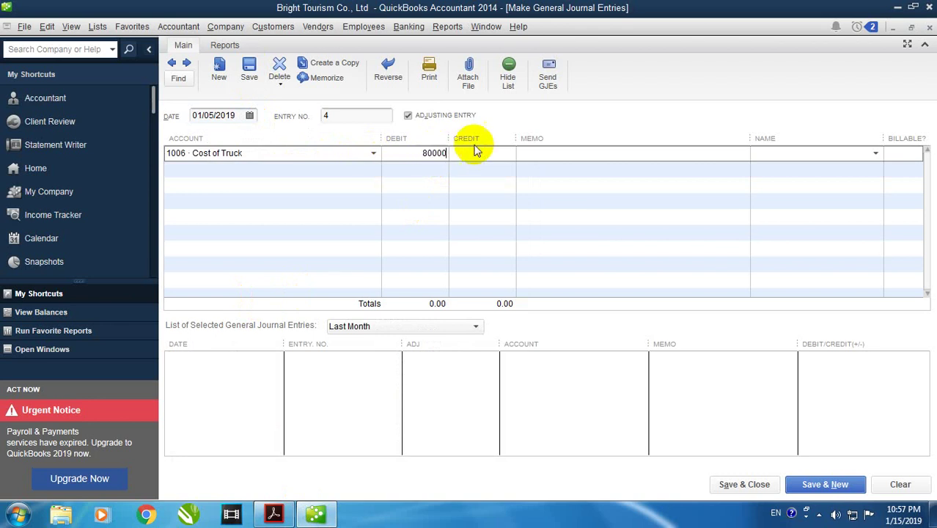
Credit 70000 to account 1002 Cash in bank on the second line of the journal entry
{"action": "left_click", "coordinate": [466, 172]}
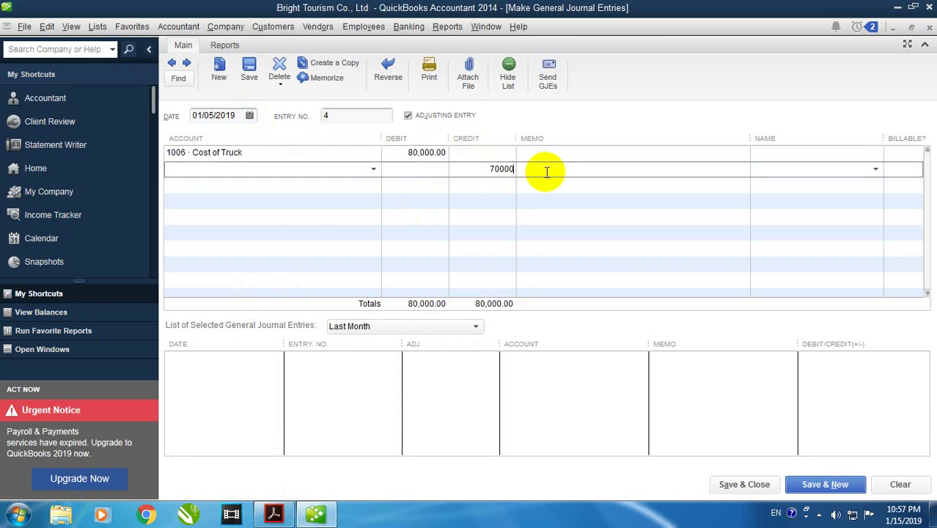
{"action": "left_click", "coordinate": [372, 171]}
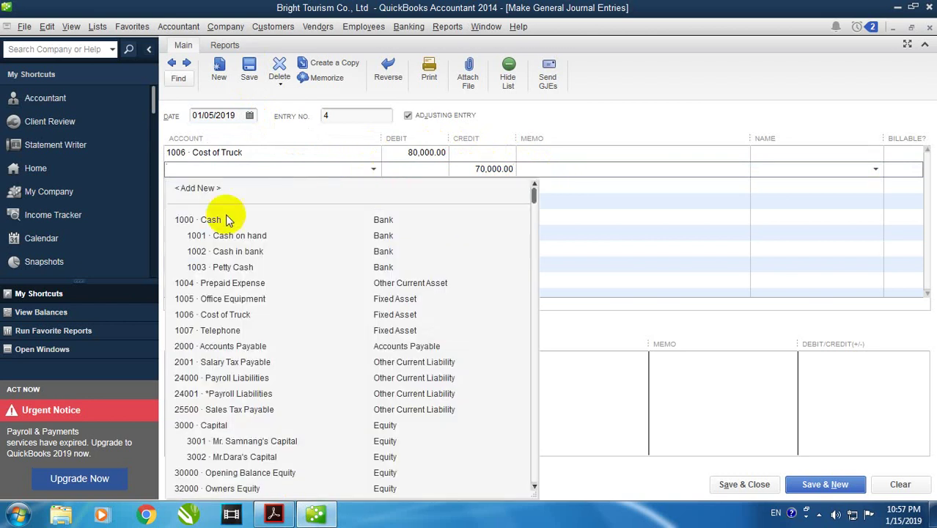
{"action": "left_click", "coordinate": [225, 252]}
Credit 10,000 to account 2000 Accounts Payable with the name Toyota on the third line, and save the entry to start a new one
{"action": "left_click", "coordinate": [458, 185]}
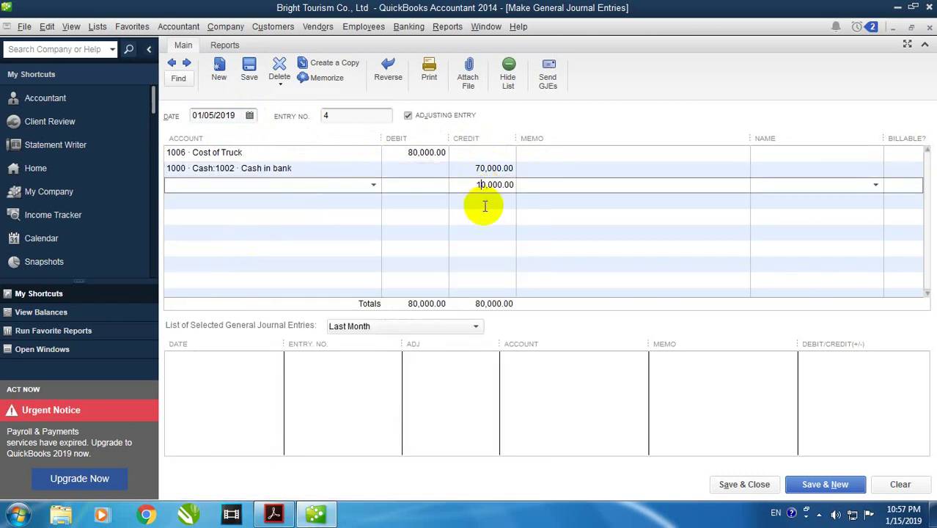
{"action": "left_click", "coordinate": [374, 186]}
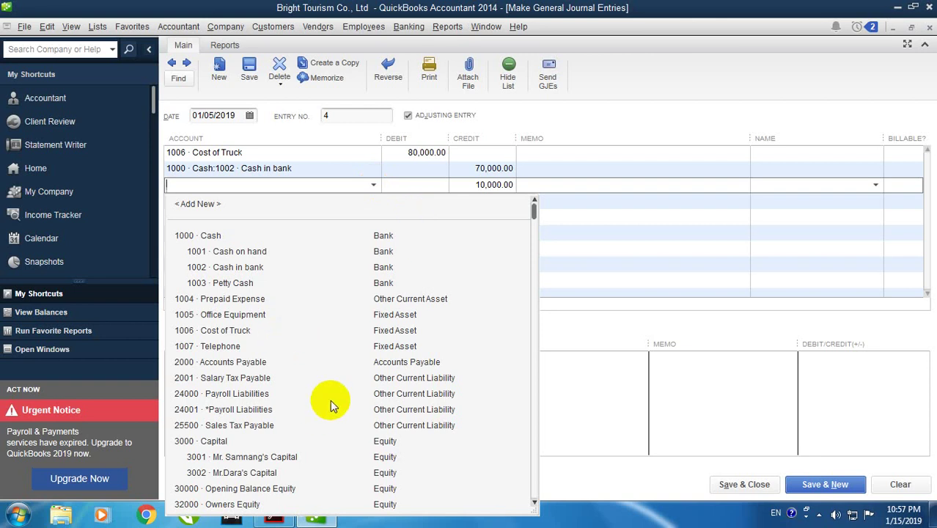
{"action": "left_click", "coordinate": [227, 362]}
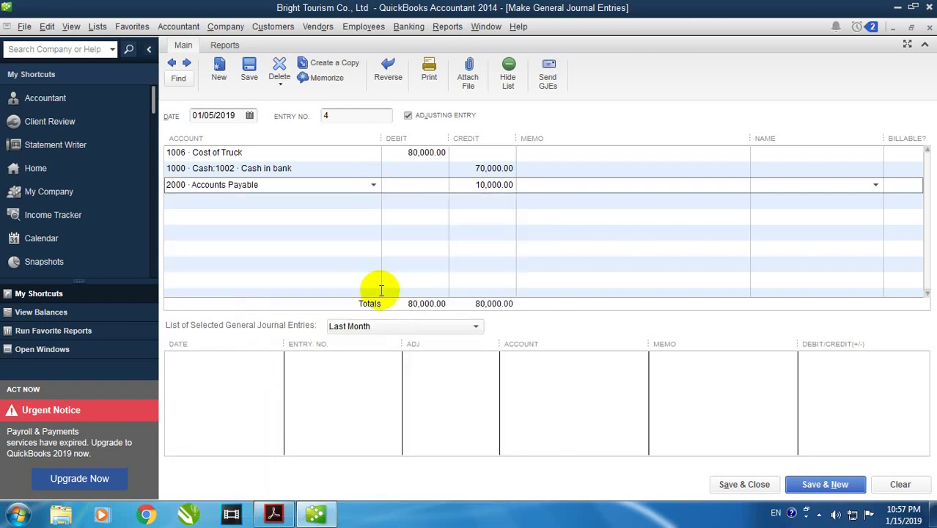
{"action": "left_click", "coordinate": [877, 184]}
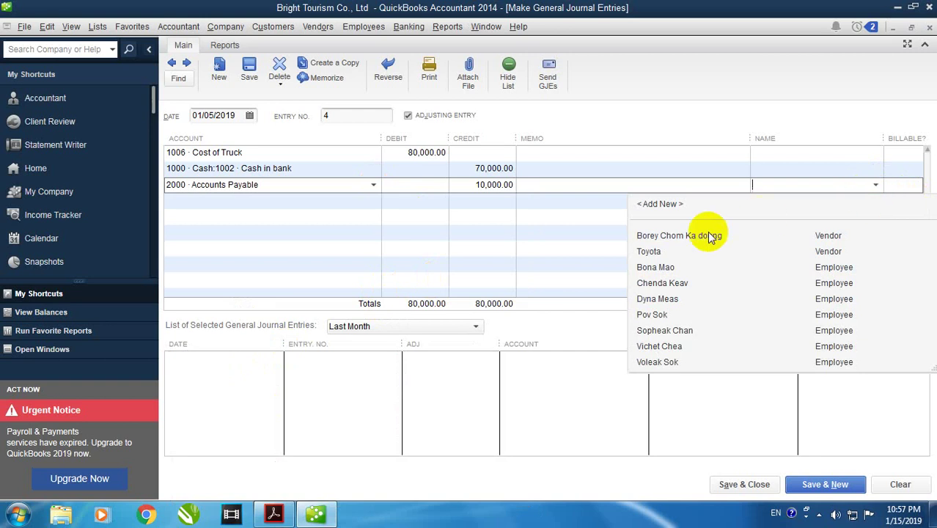
{"action": "left_click", "coordinate": [655, 251]}
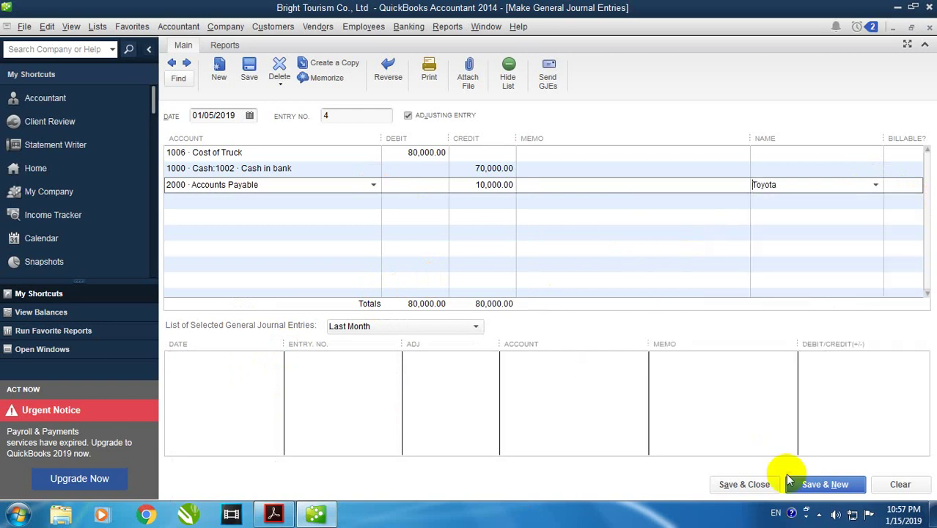
{"action": "left_click", "coordinate": [806, 484]}
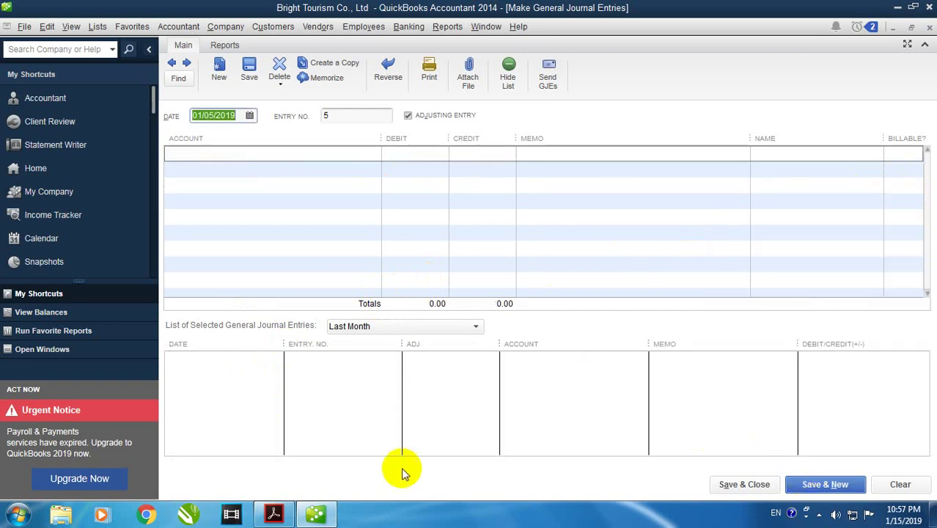
Switch to the PDF book and read the 07/10 transaction for the kind of service and the amount received
{"action": "left_click", "coordinate": [274, 513]}
{"action": "scroll", "coordinate": [330, 238], "scroll_direction": "down", "scroll_amount": 1}
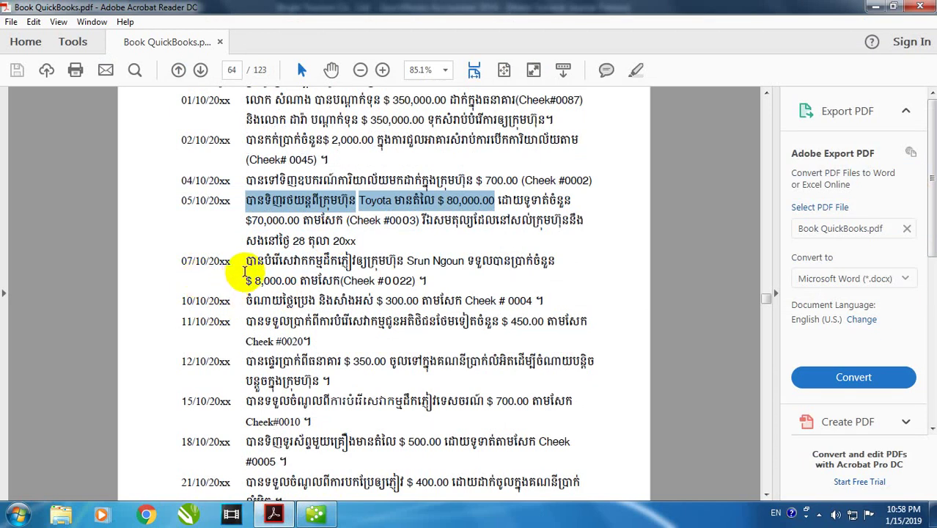
{"action": "left_click_drag", "start_coordinate": [246, 270], "coordinate": [357, 270]}
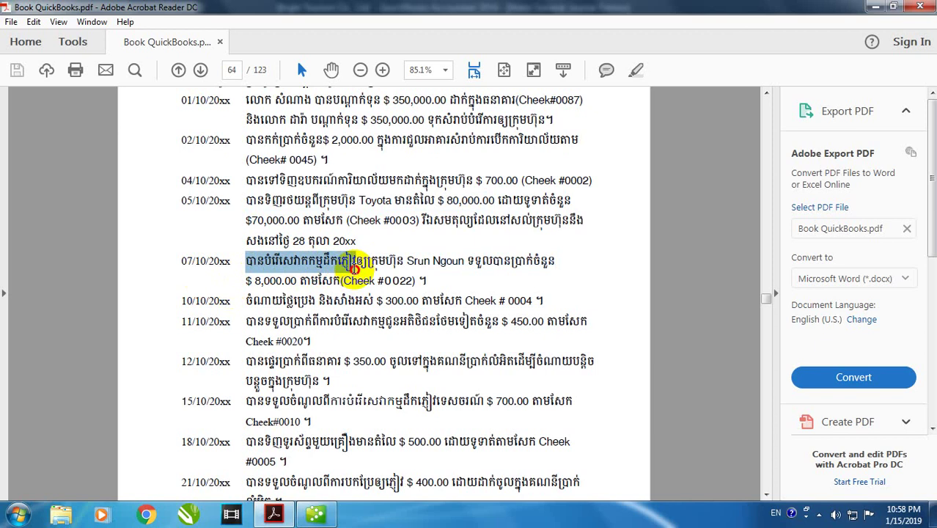
In QuickBooks, date the new journal entry 01/07/2019 and choose account 4002 Translation Revenue on its first line
{"action": "left_click", "coordinate": [319, 517]}
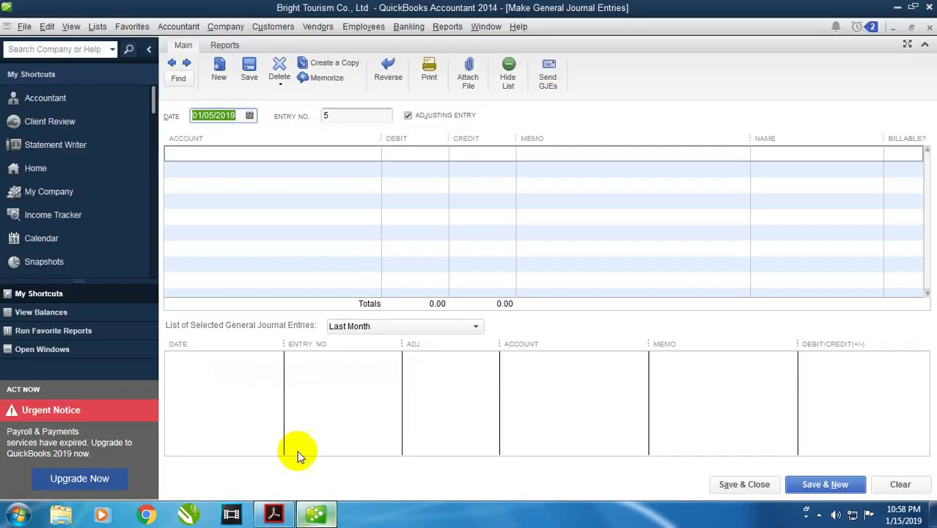
{"action": "left_click", "coordinate": [250, 116]}
{"action": "left_click", "coordinate": [225, 195]}
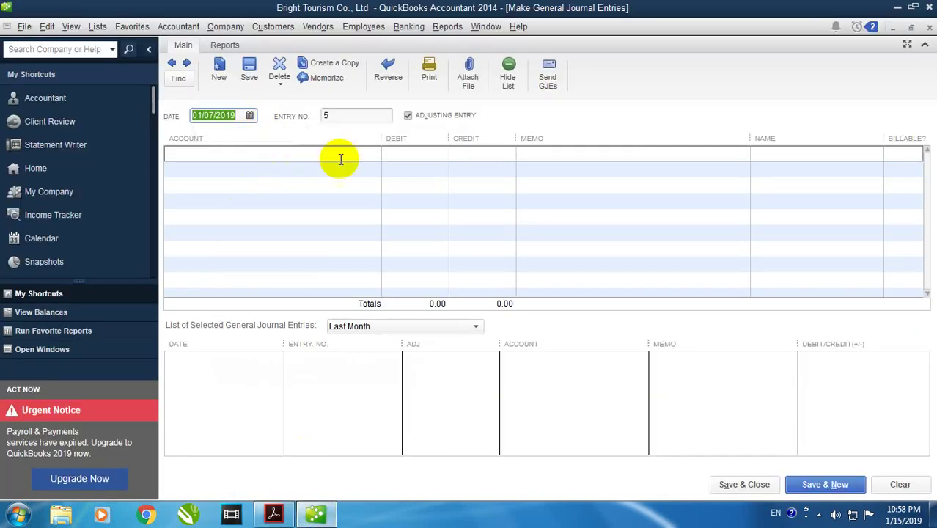
{"action": "left_click", "coordinate": [370, 155]}
{"action": "left_click", "coordinate": [373, 153]}
{"action": "scroll", "coordinate": [286, 337], "scroll_direction": "down", "scroll_amount": 3}
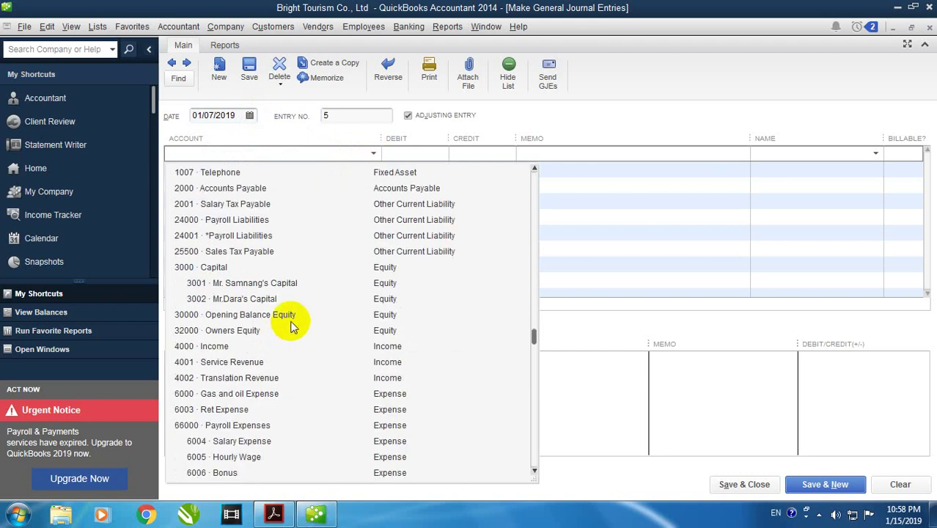
{"action": "scroll", "coordinate": [326, 350], "scroll_direction": "down", "scroll_amount": 3}
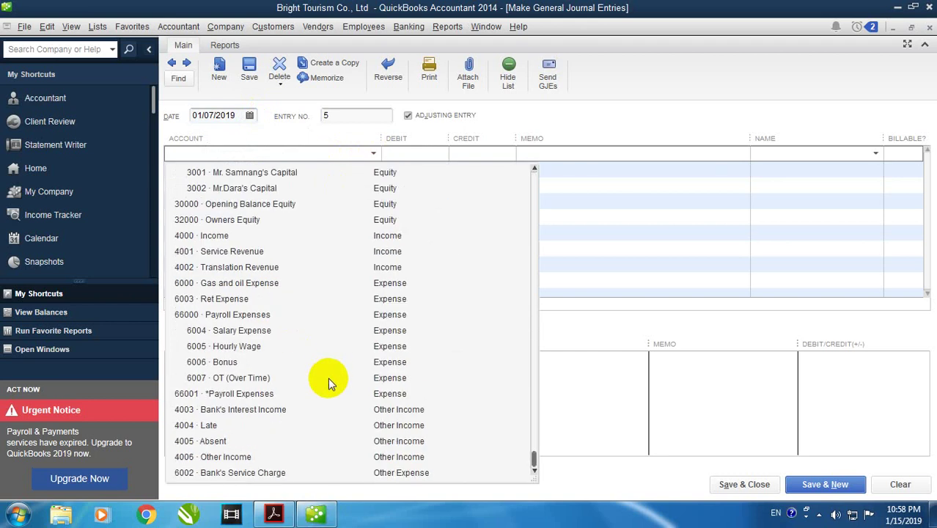
{"action": "left_click", "coordinate": [267, 267]}
{"action": "left_click", "coordinate": [423, 155]}
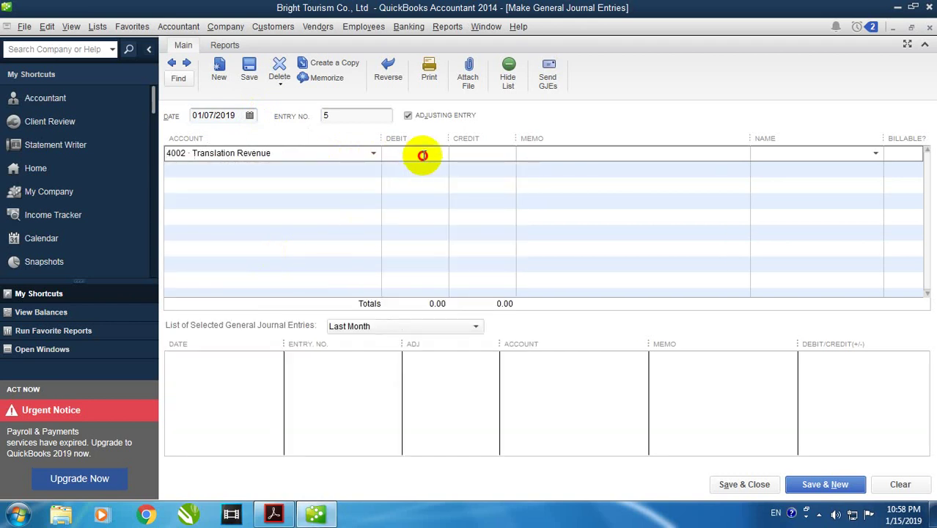
Recheck the 07/10 amount in the PDF book, and credit 8000 to 4002 Translation Revenue in QuickBooks
{"action": "left_click", "coordinate": [286, 516]}
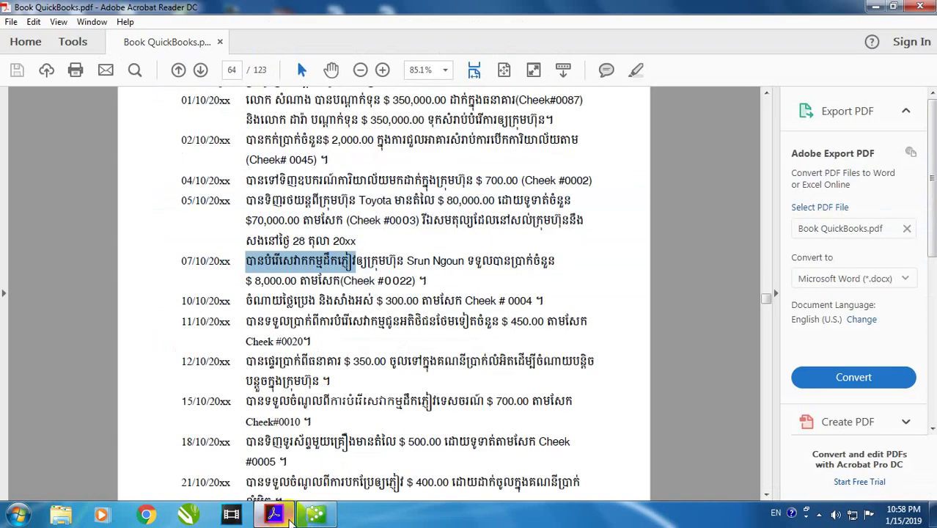
{"action": "left_click", "coordinate": [286, 517]}
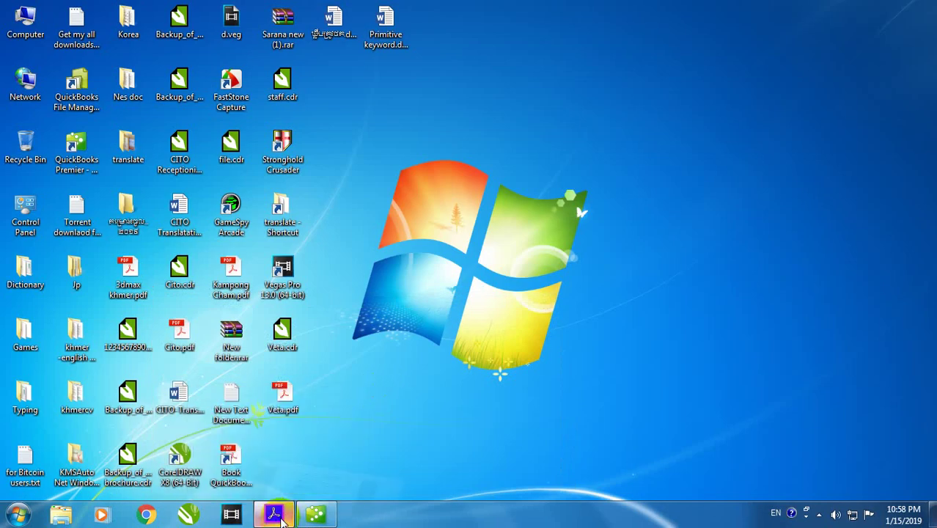
{"action": "left_click", "coordinate": [284, 518]}
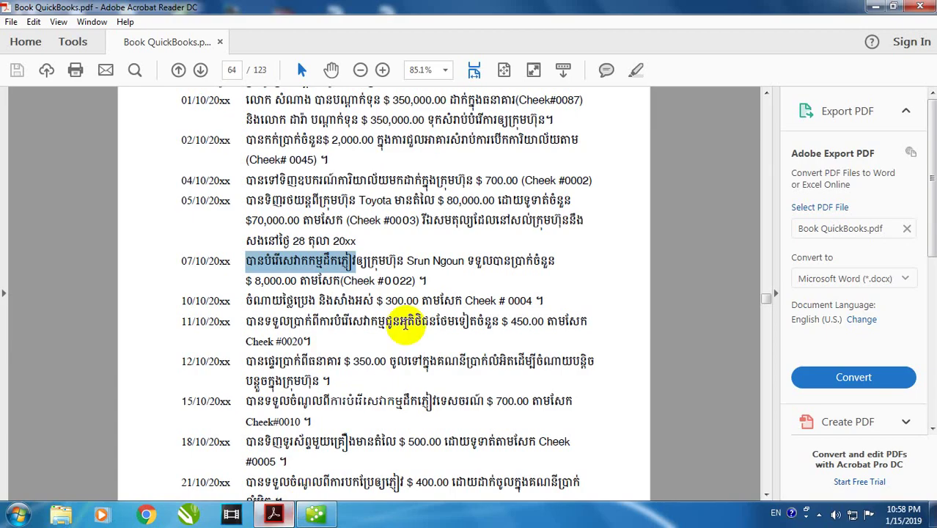
{"action": "left_click", "coordinate": [316, 514]}
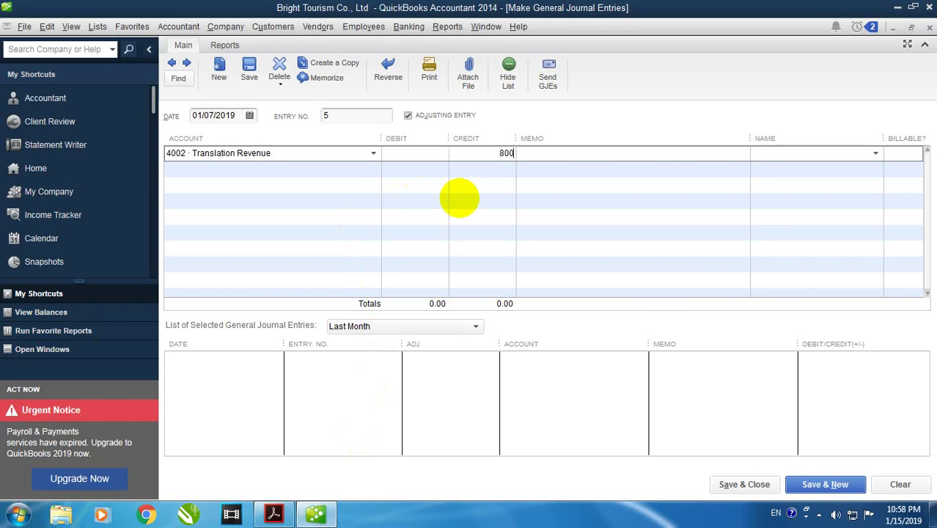
Debit 8,000 to account 1002 Cash in bank on the second line, and save the entry to start a new one
{"action": "left_click", "coordinate": [443, 169]}
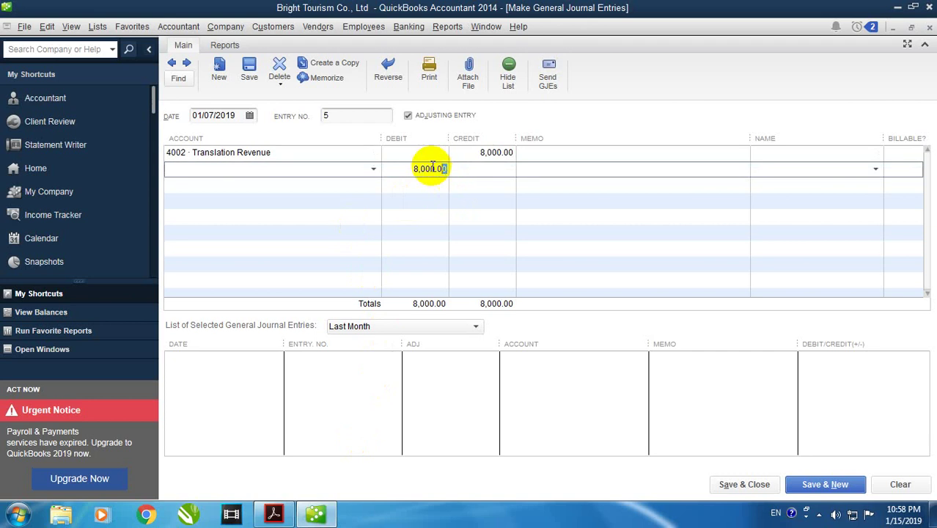
{"action": "left_click", "coordinate": [283, 515]}
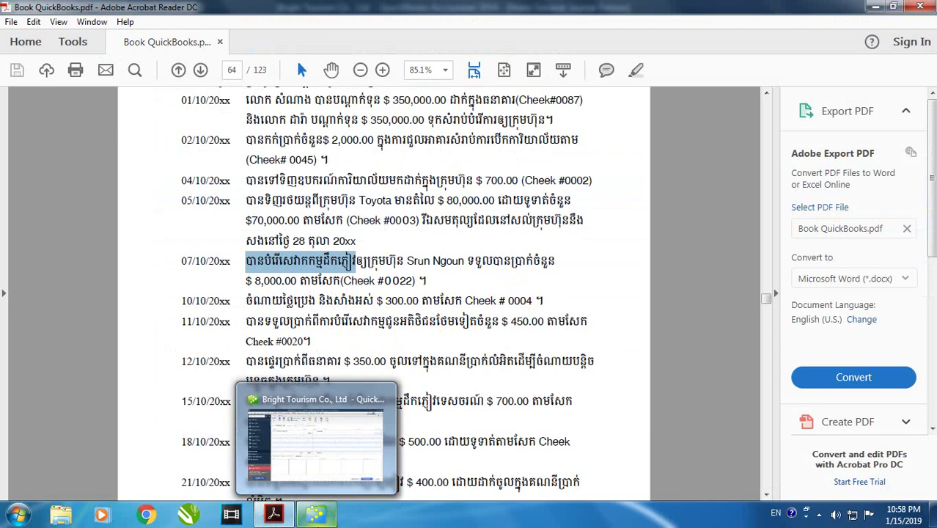
{"action": "left_click", "coordinate": [316, 515]}
{"action": "left_click", "coordinate": [372, 170]}
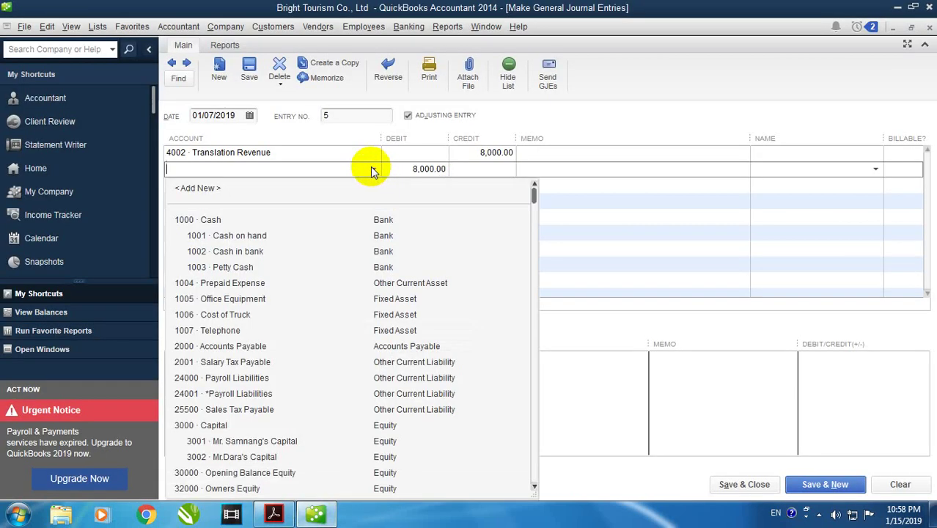
{"action": "left_click", "coordinate": [253, 252]}
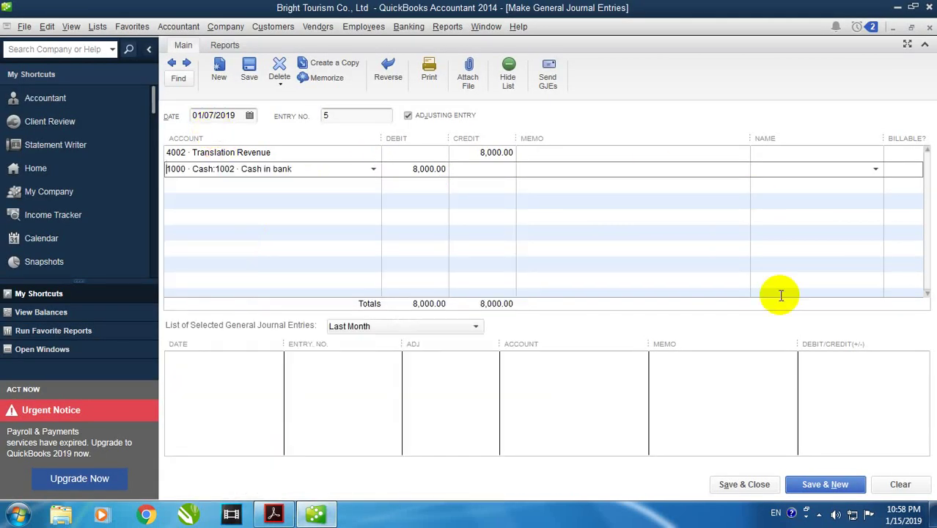
{"action": "left_click", "coordinate": [825, 484]}
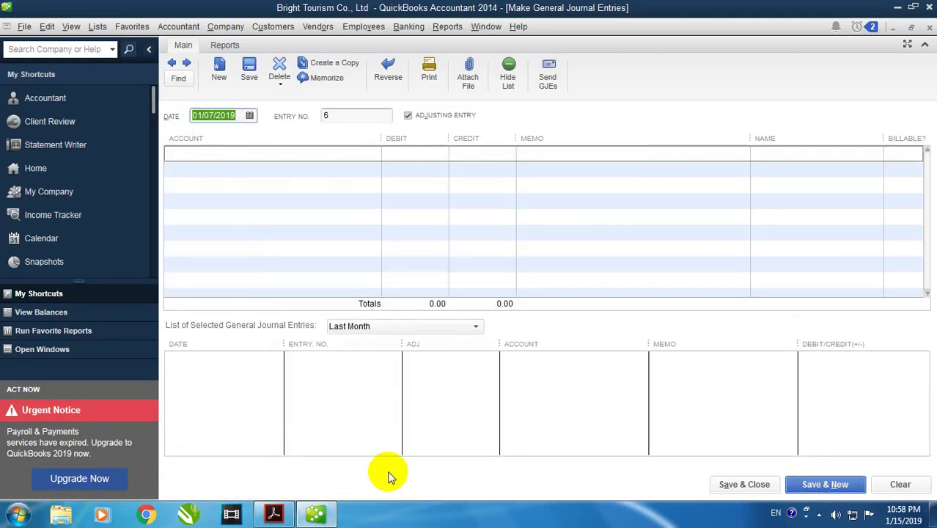
Switch to the PDF book and read the 10/10 transaction for its expense type and amount
{"action": "left_click", "coordinate": [274, 515]}
{"action": "scroll", "coordinate": [262, 345], "scroll_direction": "down", "scroll_amount": 3}
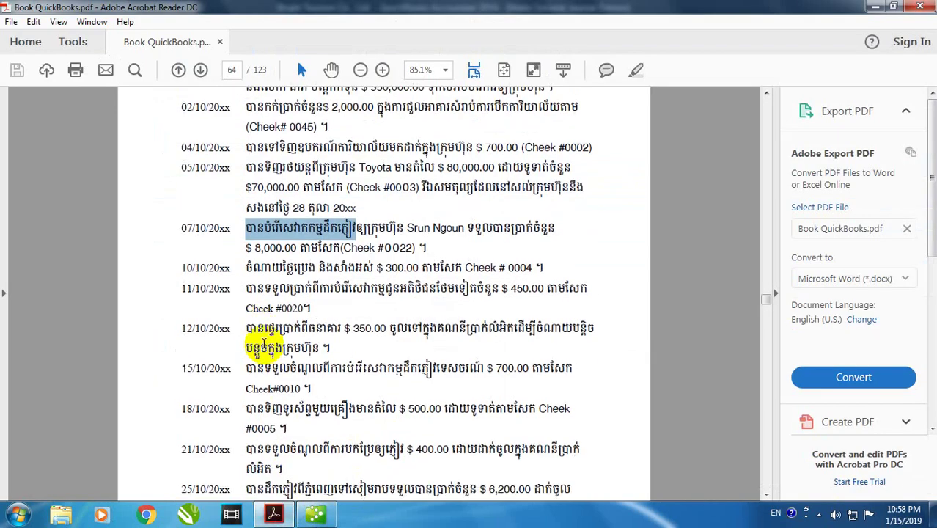
{"action": "scroll", "coordinate": [263, 345], "scroll_direction": "down", "scroll_amount": 1}
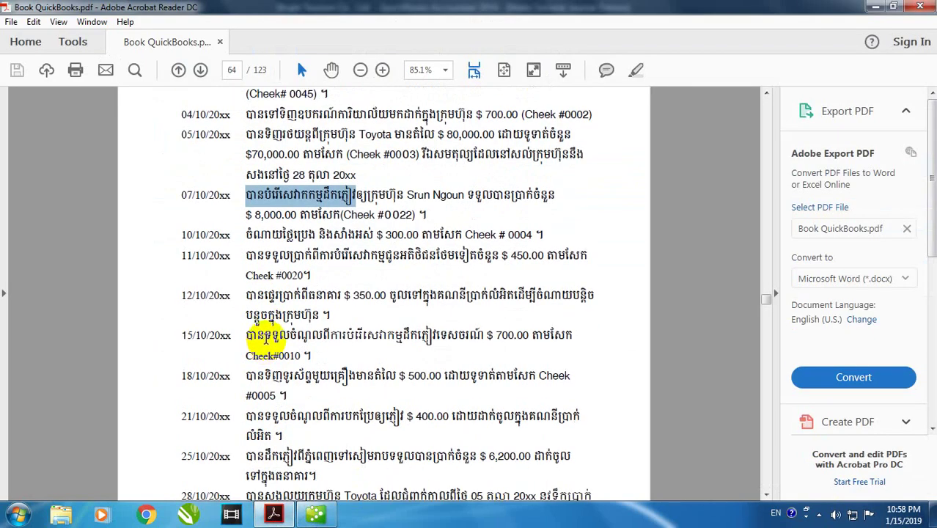
{"action": "left_click", "coordinate": [244, 238]}
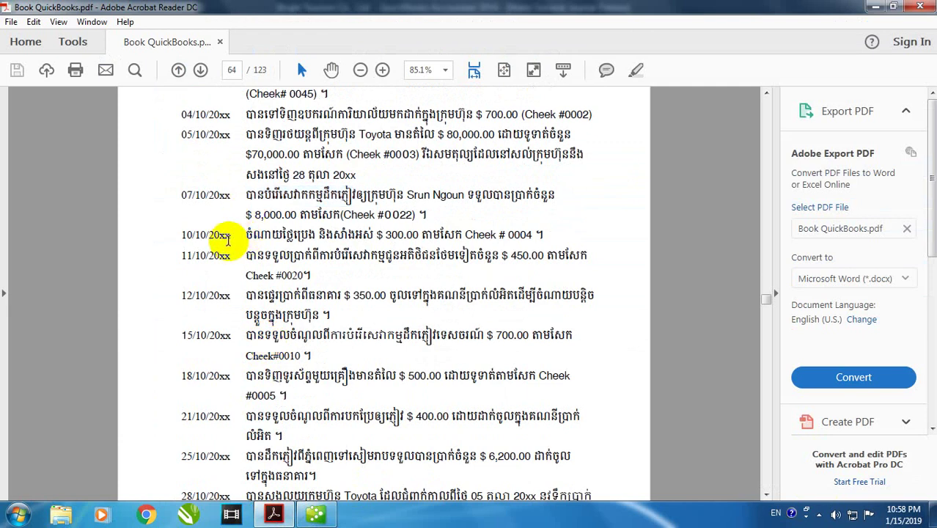
In QuickBooks, date the new journal entry 01/10/2019 and debit 300 to account 6000 Gas and oil Expense on the first line
{"action": "left_click", "coordinate": [313, 514]}
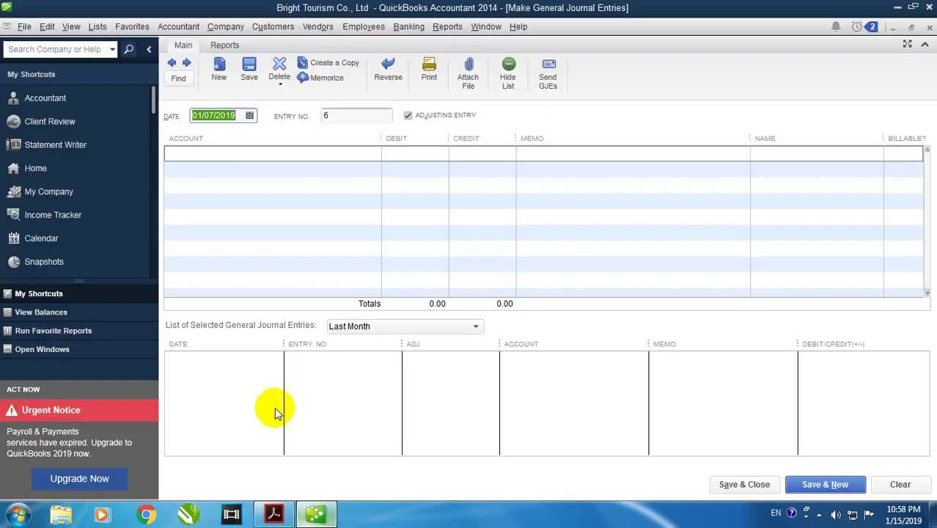
{"action": "left_click", "coordinate": [360, 150]}
{"action": "left_click", "coordinate": [249, 115]}
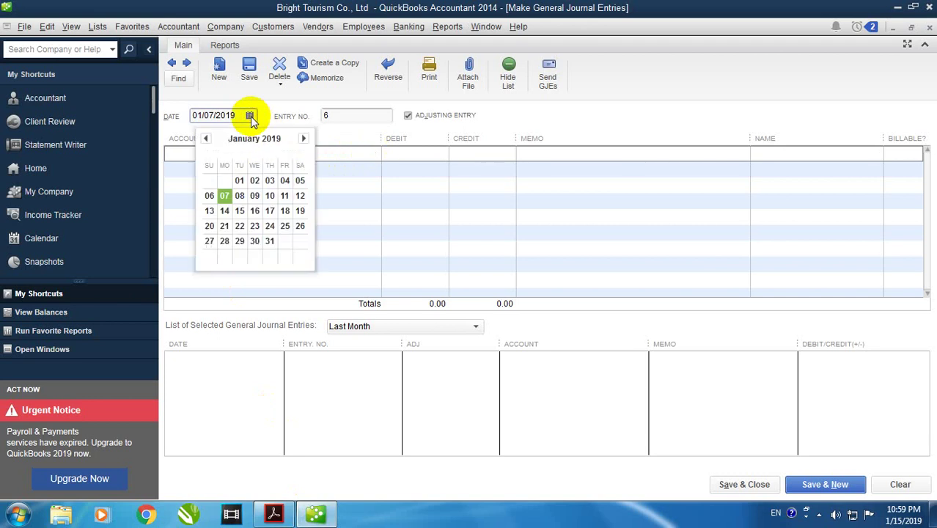
{"action": "left_click", "coordinate": [270, 195]}
{"action": "left_click", "coordinate": [366, 152]}
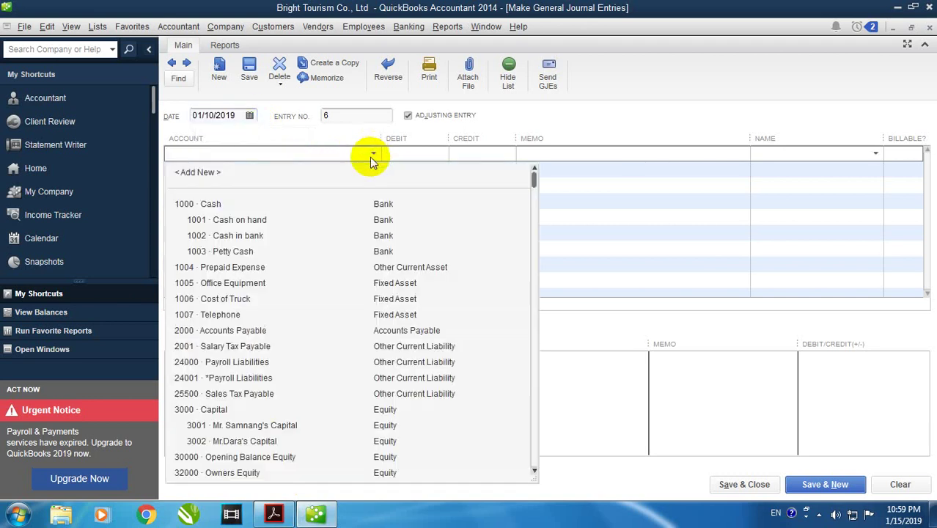
{"action": "scroll", "coordinate": [337, 381], "scroll_direction": "down", "scroll_amount": 3}
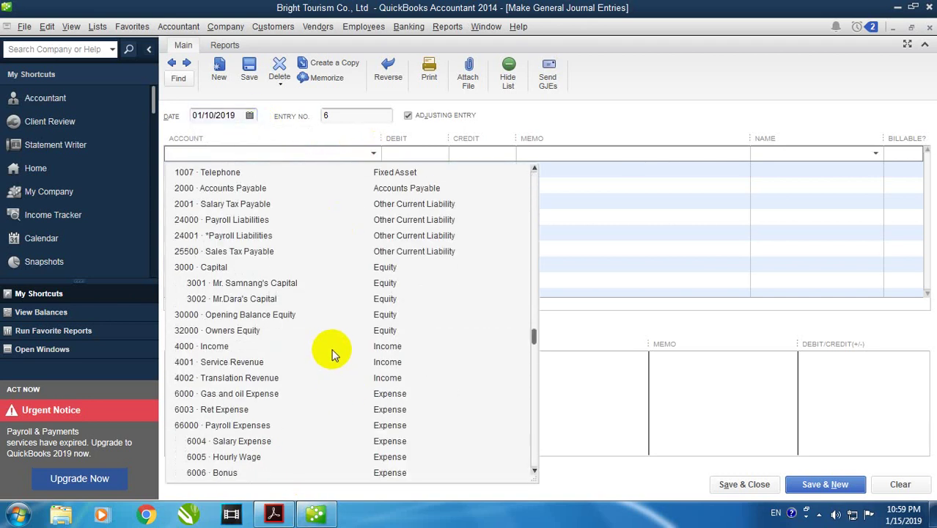
{"action": "left_click", "coordinate": [239, 395]}
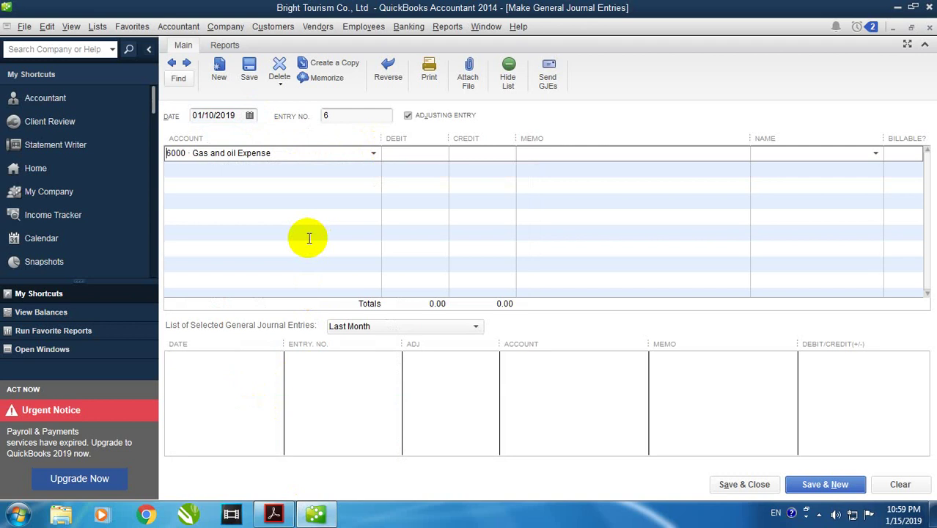
{"action": "left_click", "coordinate": [429, 157]}
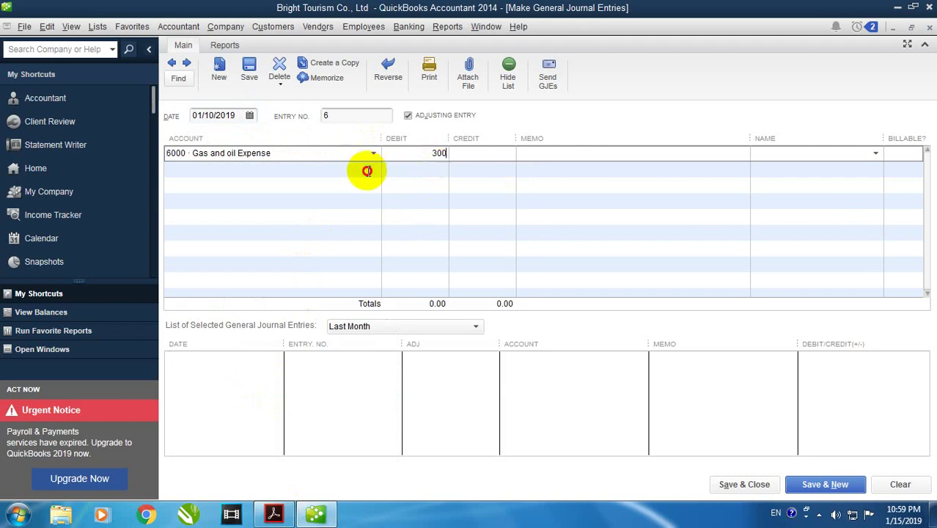
Credit 300 to 1002 Cash in bank on the second line, recheck the 10/10 transaction in the PDF book, and save the entry to start a new one
{"action": "left_click", "coordinate": [381, 167]}
{"action": "left_click", "coordinate": [373, 169]}
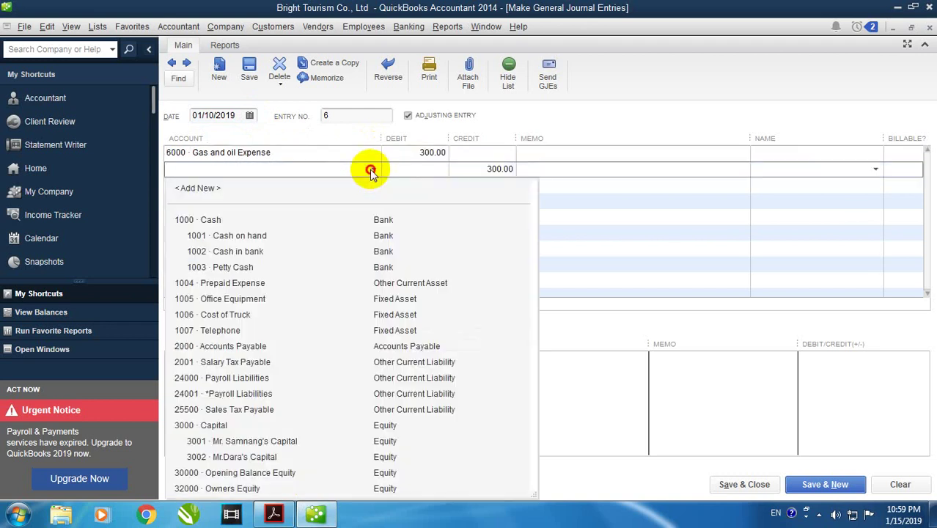
{"action": "left_click", "coordinate": [268, 250]}
{"action": "left_click", "coordinate": [274, 514]}
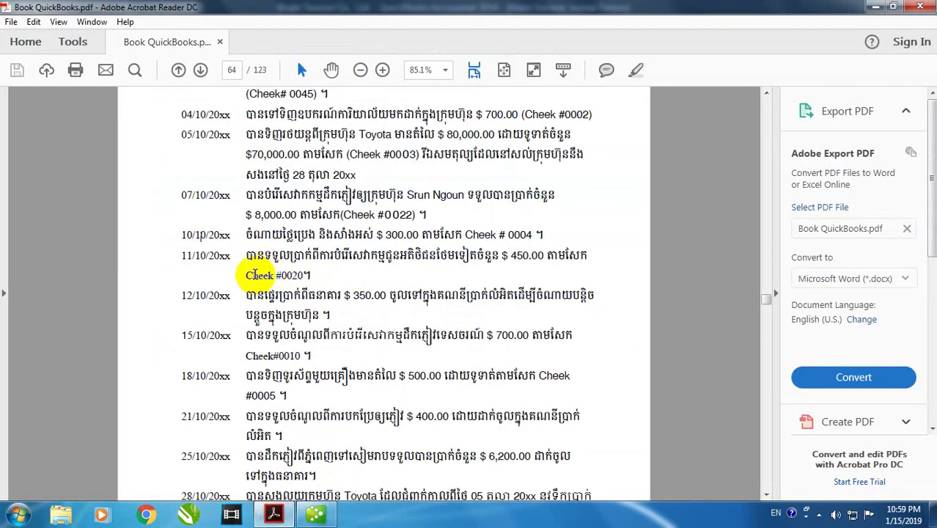
{"action": "left_click_drag", "start_coordinate": [246, 234], "coordinate": [555, 240]}
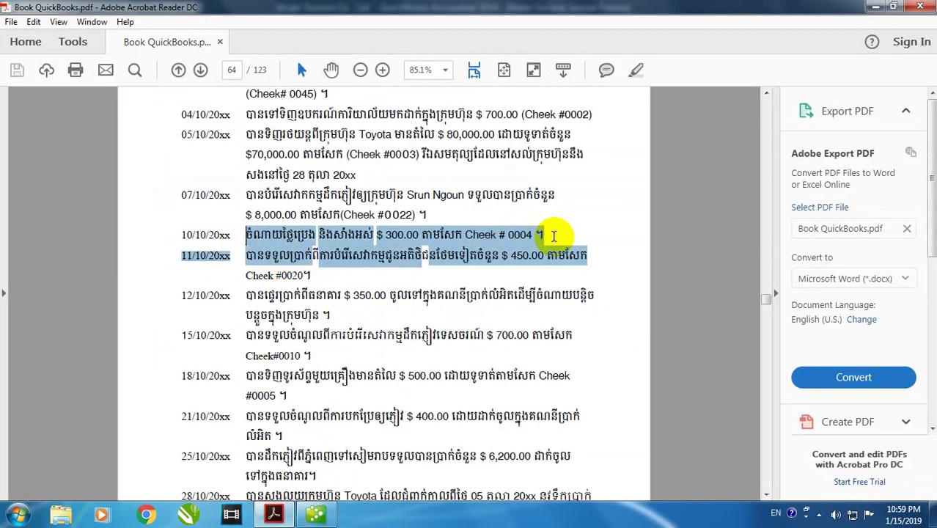
{"action": "left_click", "coordinate": [316, 513]}
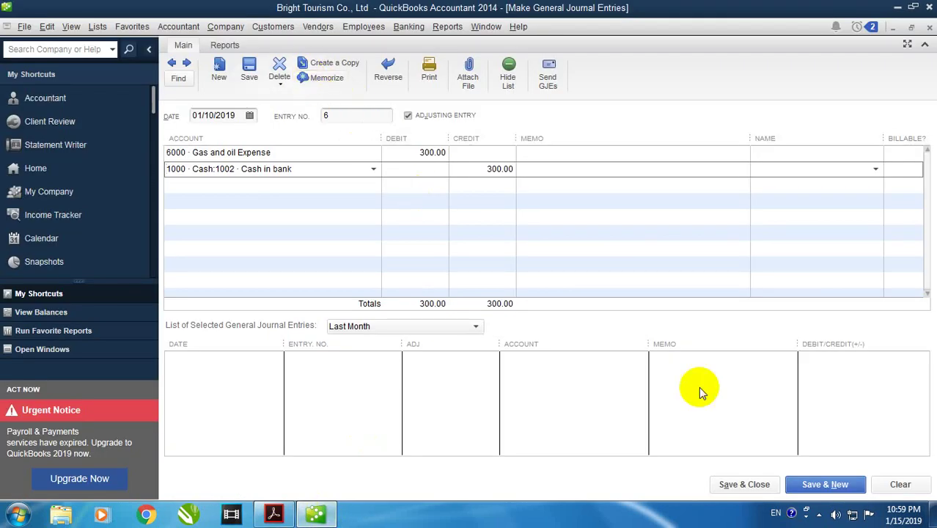
{"action": "left_click", "coordinate": [816, 483]}
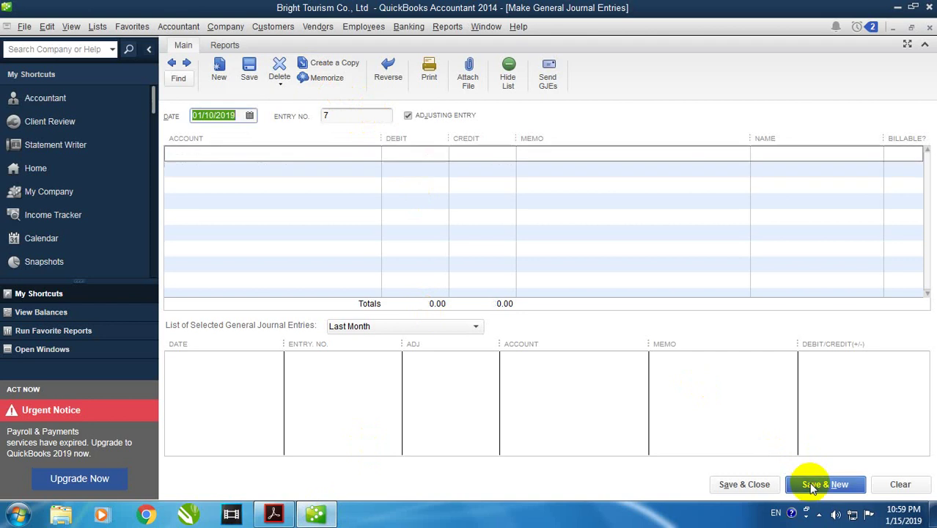
Switch to the PDF book and read the 11/10 transaction for its revenue type and amount
{"action": "left_click", "coordinate": [273, 513]}
{"action": "scroll", "coordinate": [302, 370], "scroll_direction": "down", "scroll_amount": 2}
{"action": "scroll", "coordinate": [302, 366], "scroll_direction": "down", "scroll_amount": 2}
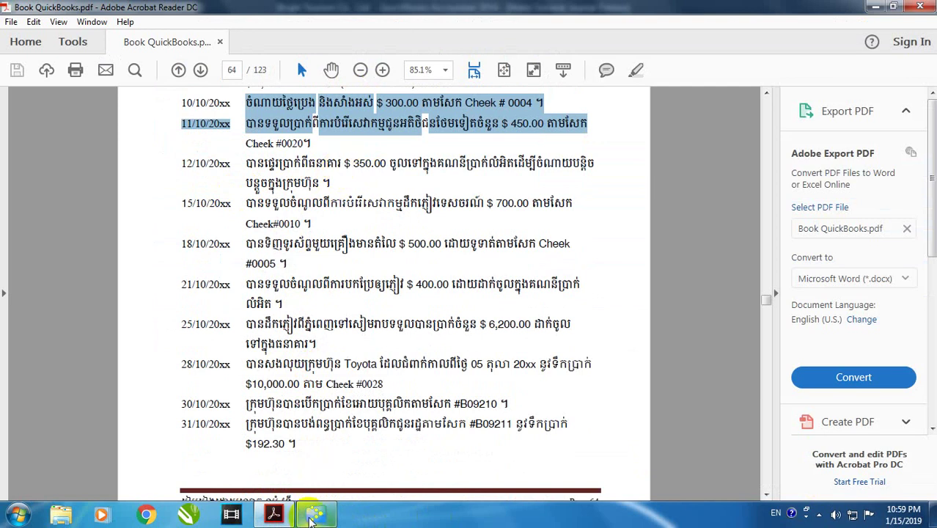
{"action": "mouse_move", "coordinate": [311, 518]}
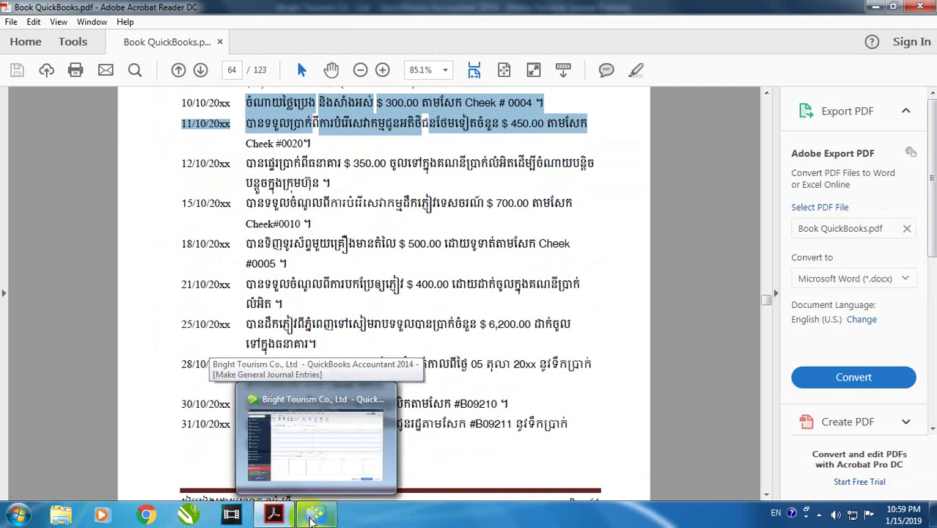
{"action": "left_click", "coordinate": [258, 165]}
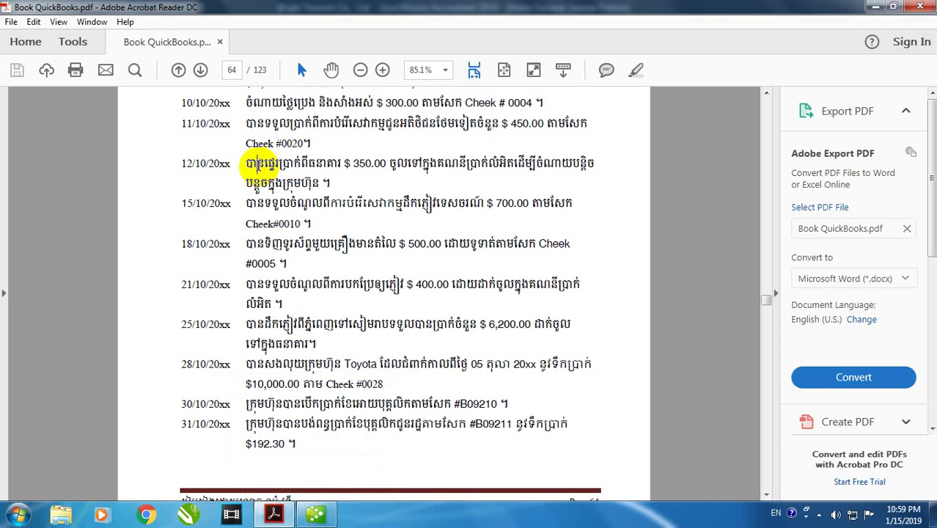
{"action": "mouse_move", "coordinate": [311, 144]}
{"action": "left_mouse_down"}
{"action": "mouse_move", "coordinate": [262, 126]}
{"action": "mouse_move", "coordinate": [203, 124]}
{"action": "mouse_move", "coordinate": [298, 142]}
{"action": "left_mouse_up"}
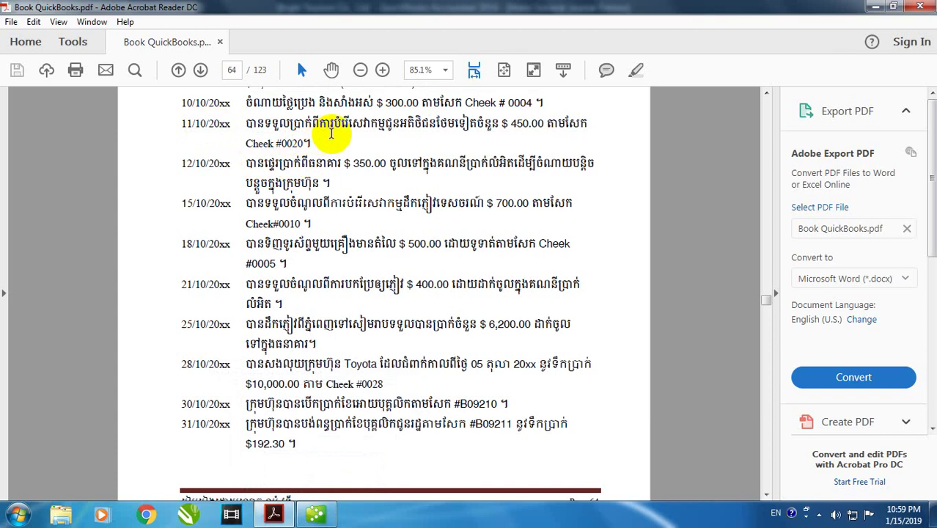
{"action": "left_click_drag", "start_coordinate": [246, 122], "coordinate": [407, 125]}
{"action": "left_click", "coordinate": [465, 133]}
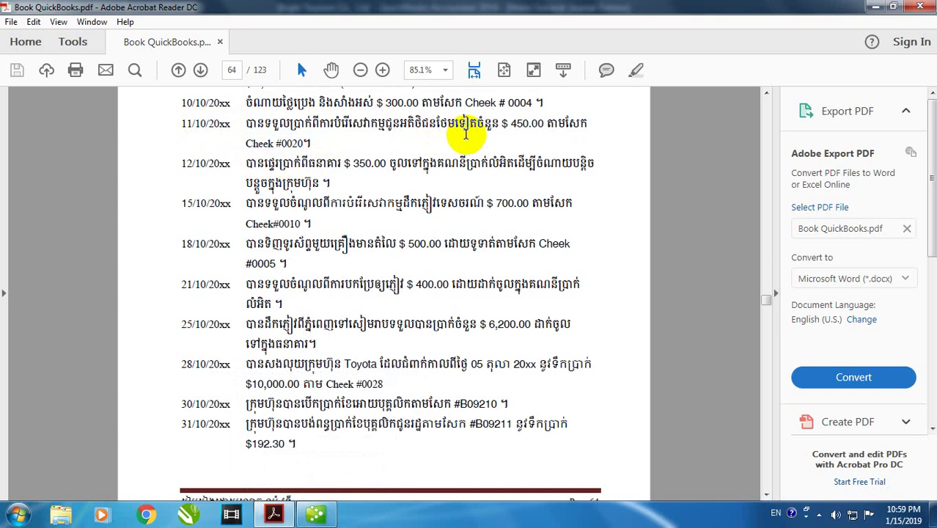
In QuickBooks, date the new journal entry 01/11/2019 and credit 450 to account 4001 Service Revenue on the first line
{"action": "left_click", "coordinate": [322, 516]}
{"action": "left_click", "coordinate": [249, 115]}
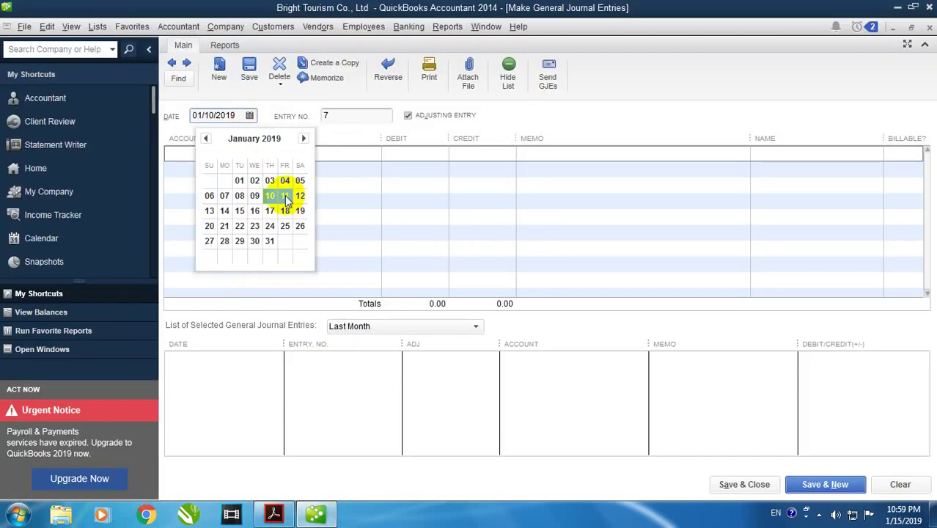
{"action": "left_click", "coordinate": [285, 195]}
{"action": "left_click", "coordinate": [373, 152]}
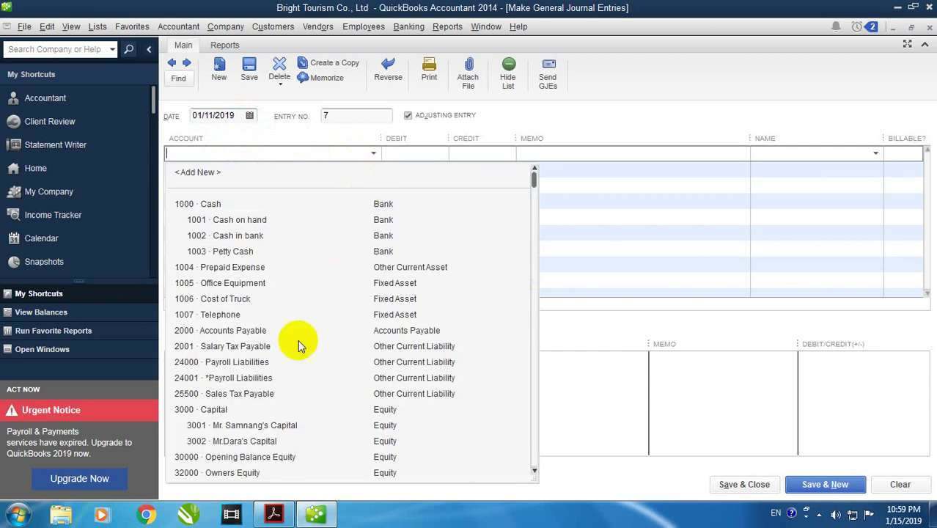
{"action": "scroll", "coordinate": [264, 371], "scroll_direction": "down", "scroll_amount": 5}
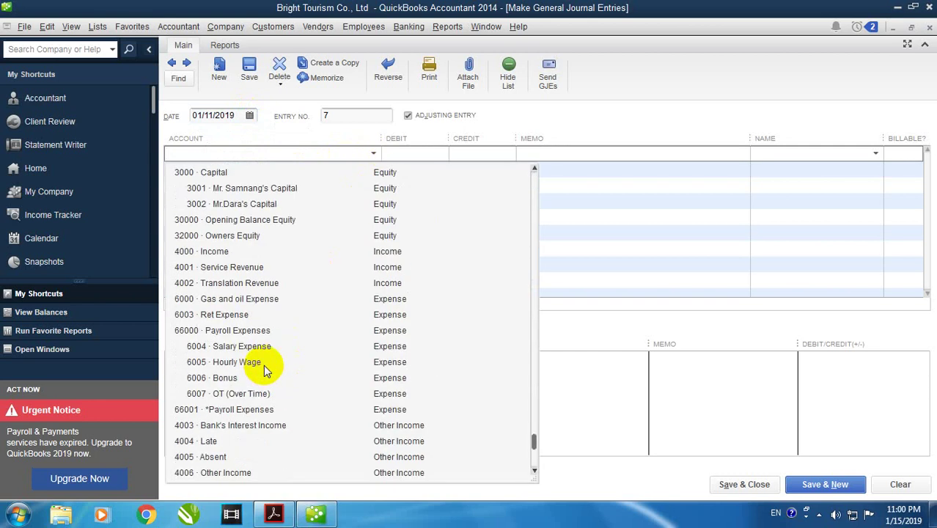
{"action": "scroll", "coordinate": [271, 381], "scroll_direction": "down", "scroll_amount": 1}
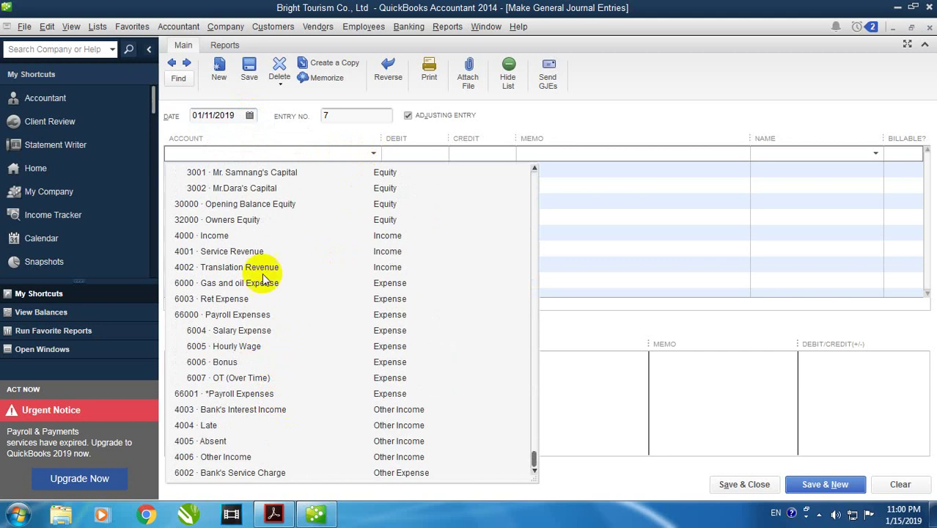
{"action": "left_click", "coordinate": [261, 250]}
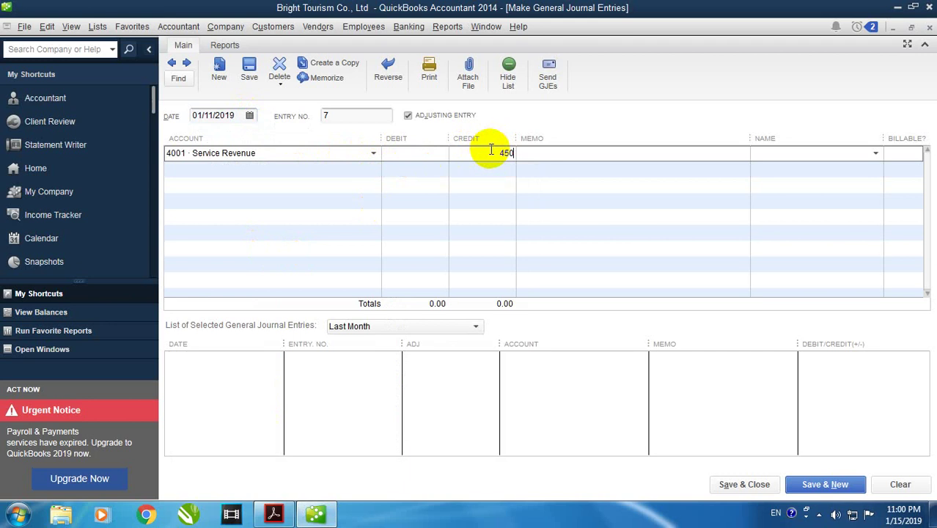
Debit 450 to account 1002 Cash in bank on the second line, and save the entry to start a new one
{"action": "left_click", "coordinate": [440, 168]}
{"action": "left_click", "coordinate": [371, 170]}
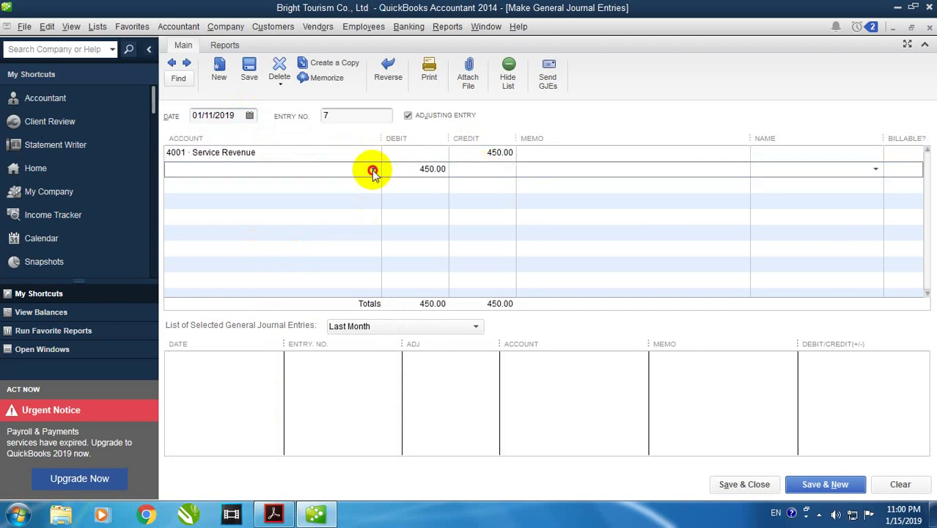
{"action": "left_click", "coordinate": [268, 193]}
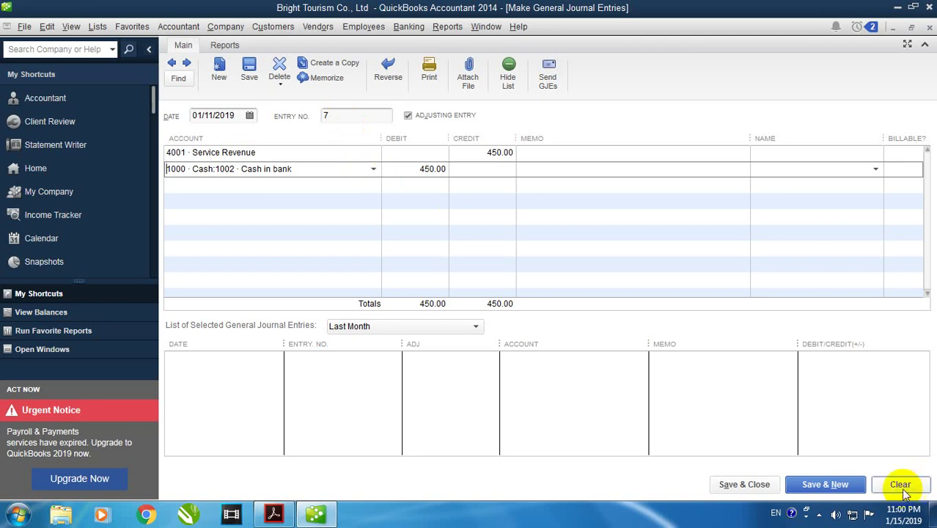
{"action": "left_click", "coordinate": [836, 485]}
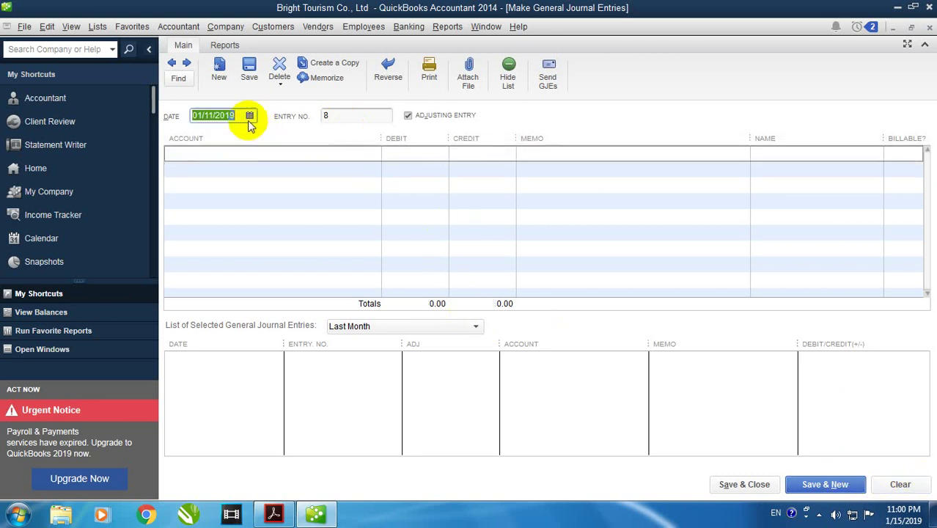
Switch to the PDF book and read the 12/10 bank transfer transaction
{"action": "left_click", "coordinate": [288, 514]}
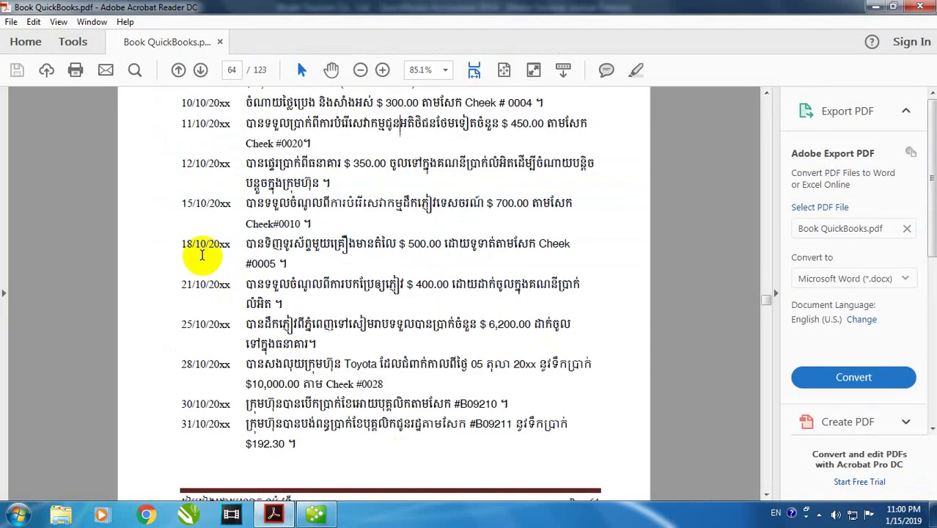
{"action": "left_click_drag", "start_coordinate": [181, 163], "coordinate": [363, 165]}
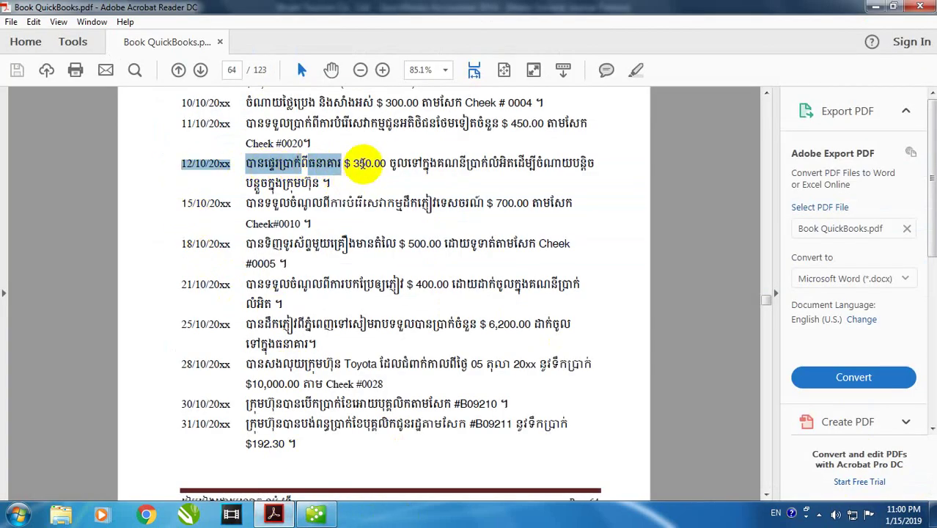
{"action": "left_click", "coordinate": [338, 170]}
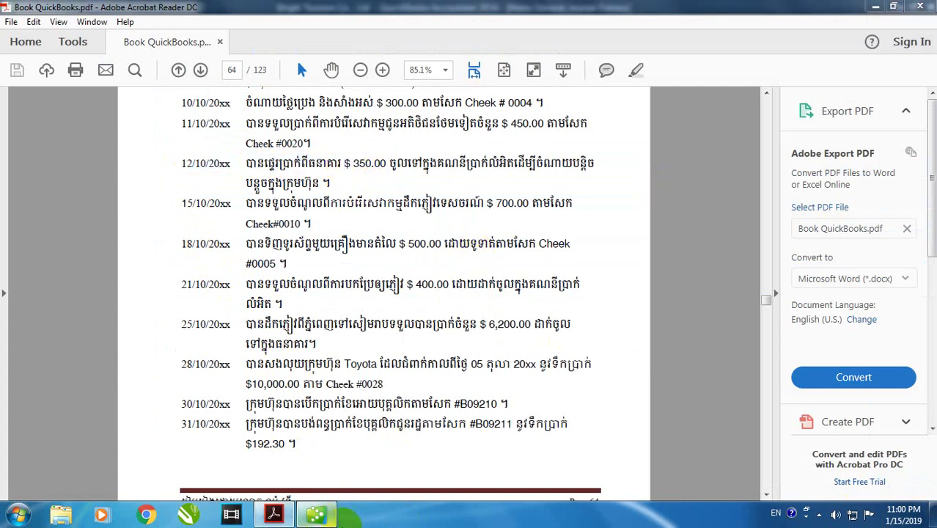
In QuickBooks, open a funds transfer between accounts, date it 01/12/2019, and recheck the transaction date in the PDF book
{"action": "left_click", "coordinate": [315, 514]}
{"action": "left_click", "coordinate": [409, 25]}
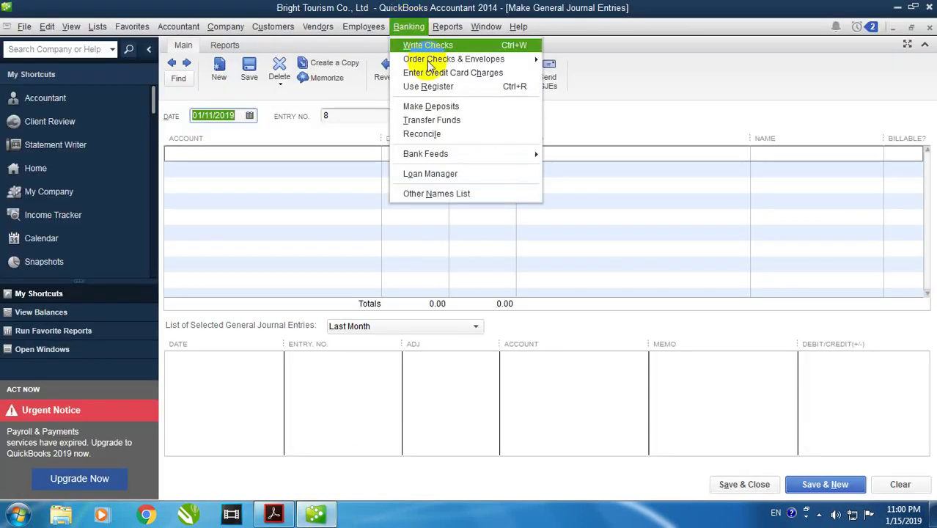
{"action": "left_click", "coordinate": [439, 122]}
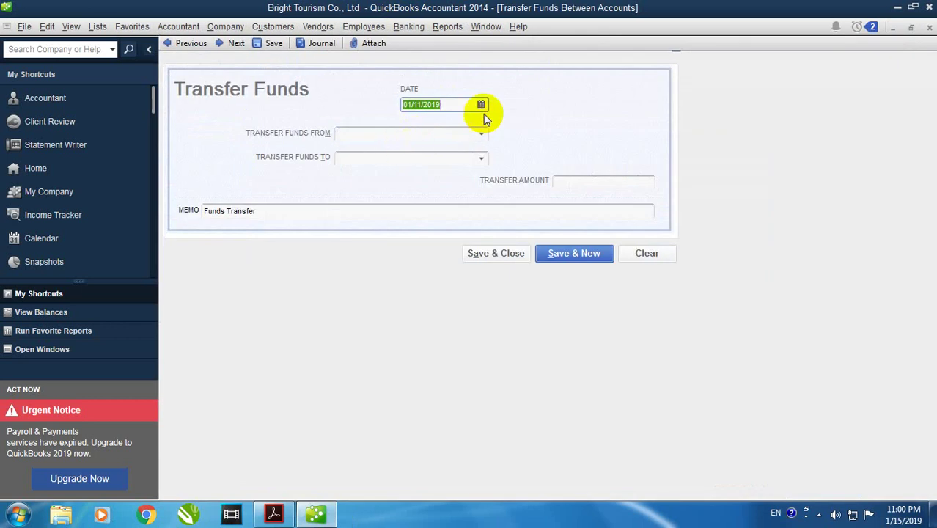
{"action": "left_click", "coordinate": [481, 106]}
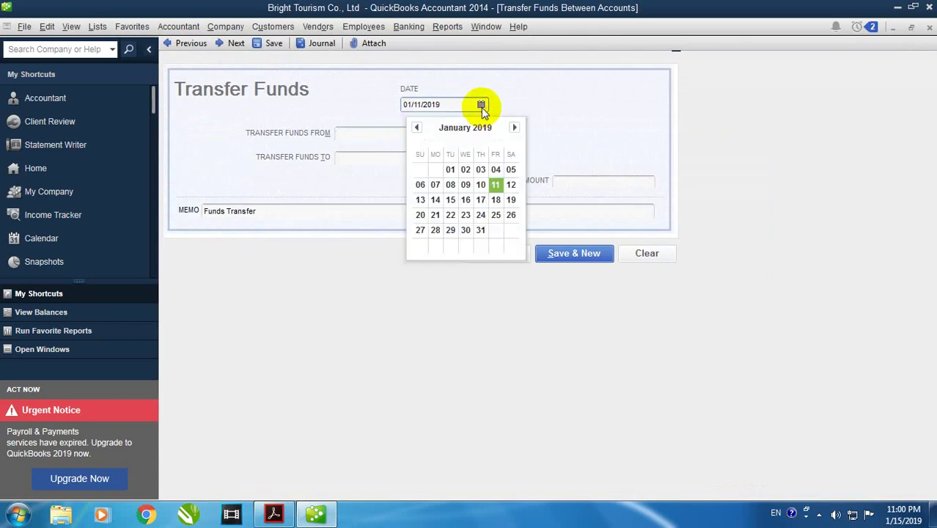
{"action": "left_click", "coordinate": [511, 184]}
{"action": "left_click", "coordinate": [274, 514]}
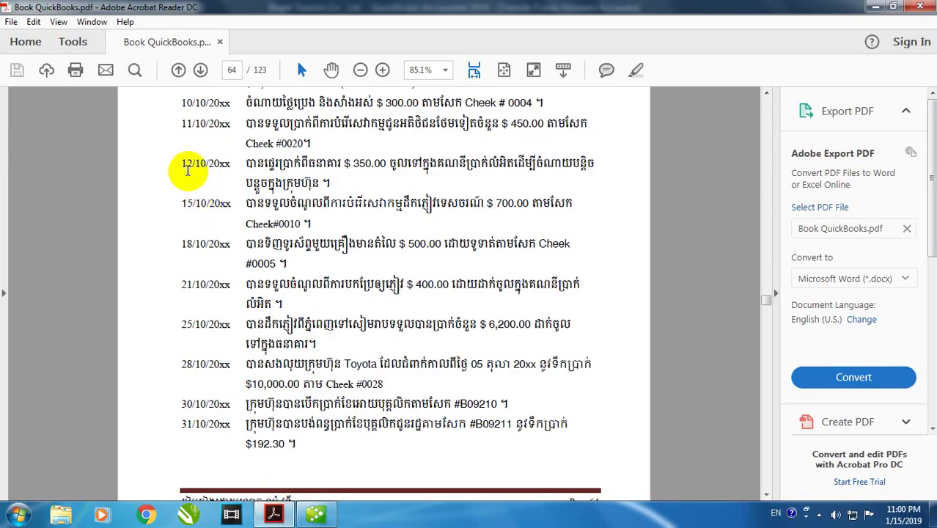
{"action": "left_click_drag", "start_coordinate": [185, 164], "coordinate": [224, 170]}
{"action": "left_click", "coordinate": [316, 513]}
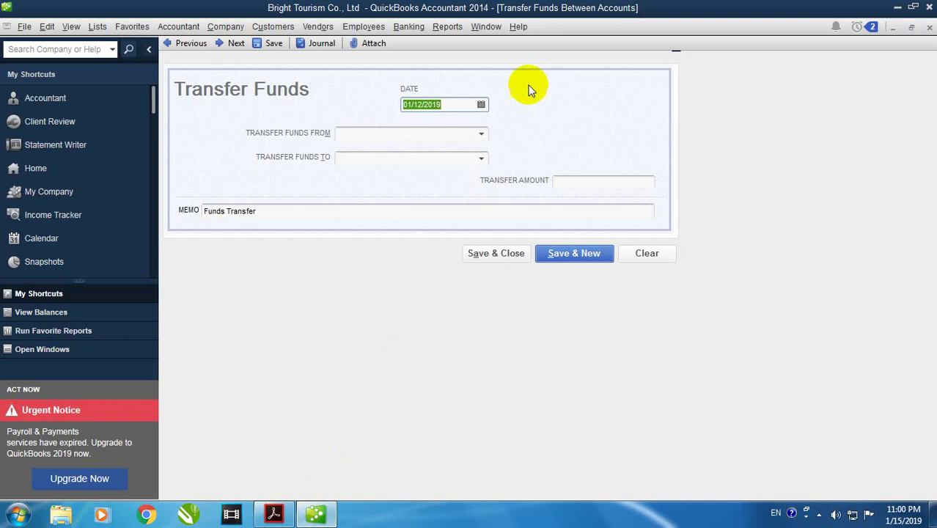
Transfer 350 from account 1002 Cash in bank to account 1003 Petty Cash, and save and close the transfer
{"action": "left_click", "coordinate": [482, 134]}
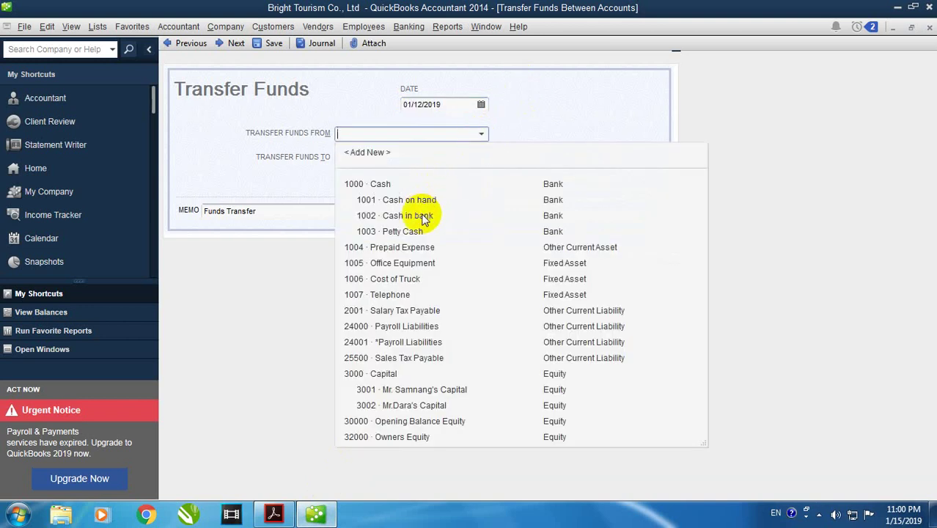
{"action": "left_click", "coordinate": [425, 212]}
{"action": "left_click", "coordinate": [676, 137]}
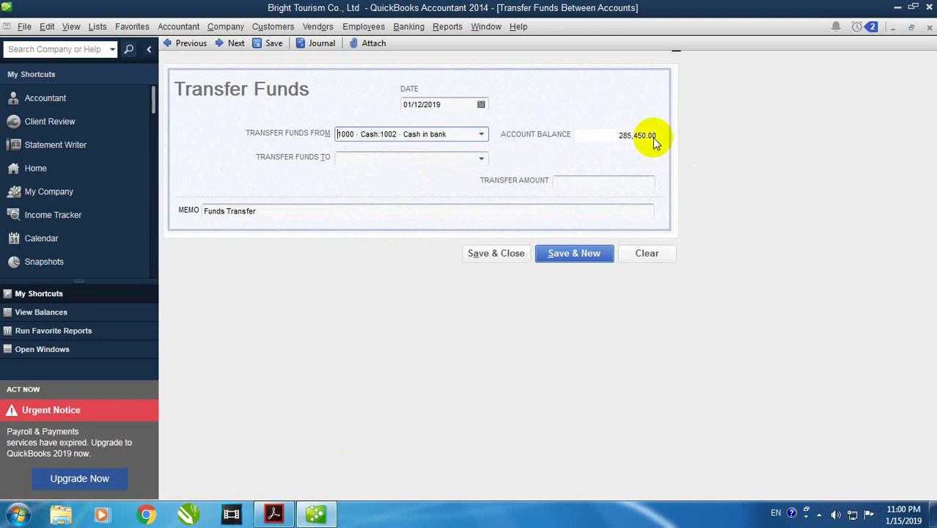
{"action": "left_click", "coordinate": [482, 159]}
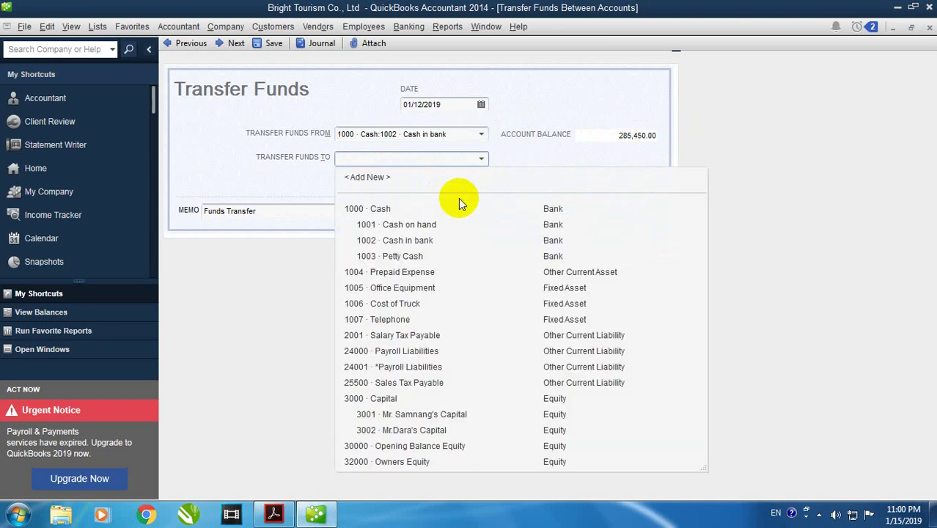
{"action": "left_click", "coordinate": [402, 255]}
{"action": "left_click", "coordinate": [600, 183]}
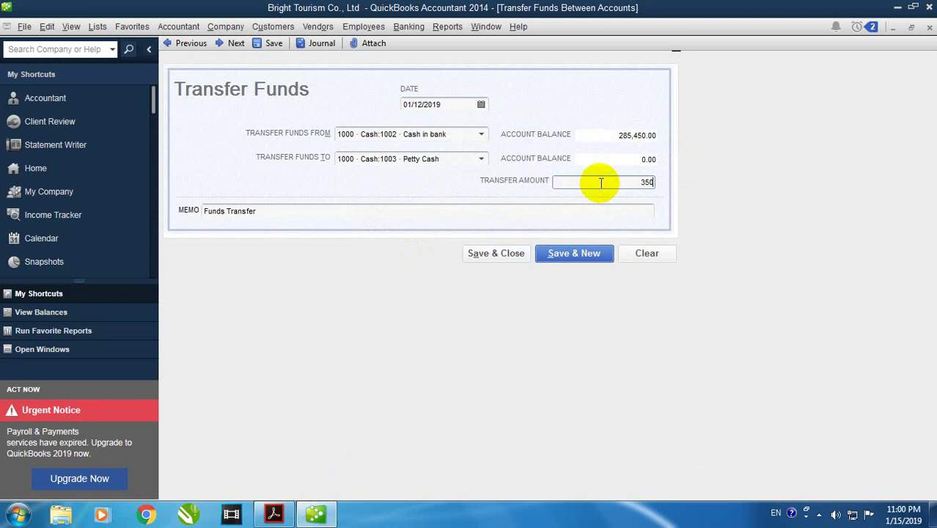
{"action": "left_click", "coordinate": [510, 253]}
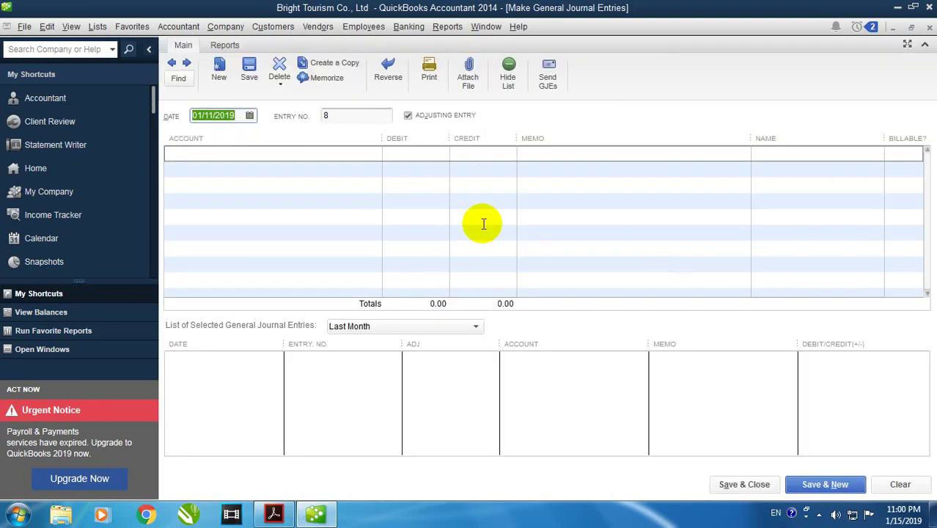
Switch to the PDF book and read the 15/10 service income transaction
{"action": "left_click", "coordinate": [277, 510]}
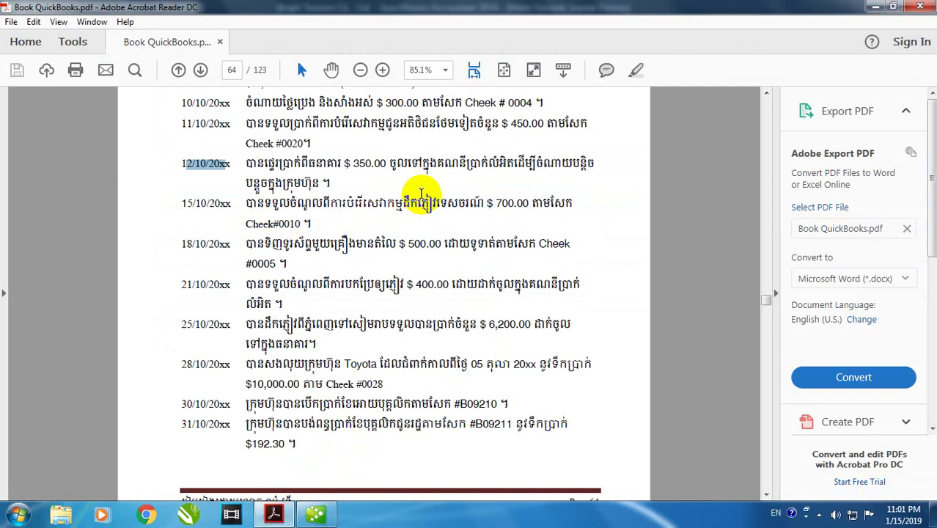
{"action": "double_click", "coordinate": [342, 208]}
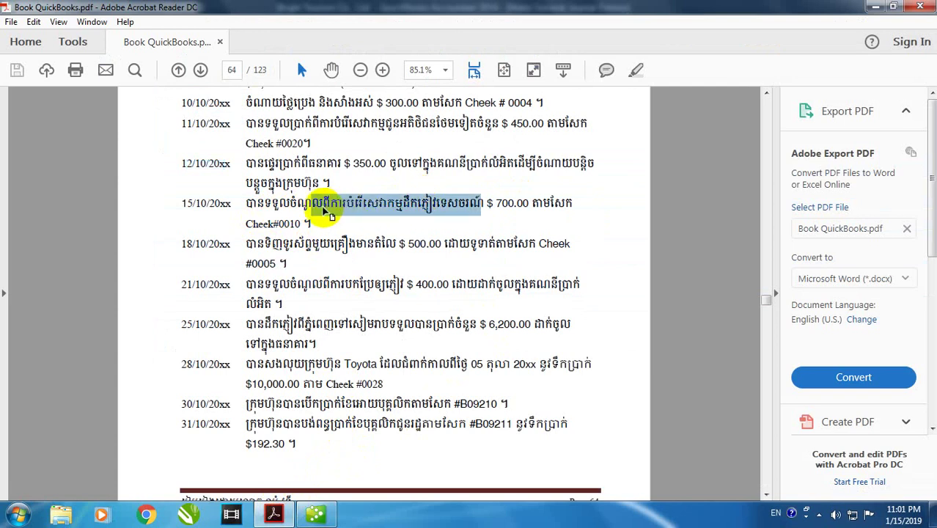
{"action": "left_click", "coordinate": [323, 207]}
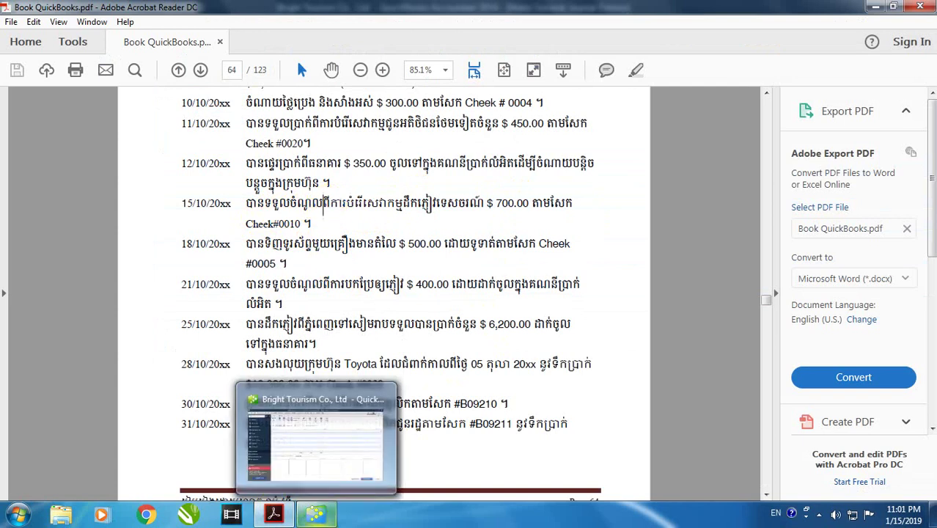
In QuickBooks, date the new journal entry 01/15/2019 and choose account 4002 Translation Revenue on the first line
{"action": "left_click", "coordinate": [315, 514]}
{"action": "left_click", "coordinate": [250, 115]}
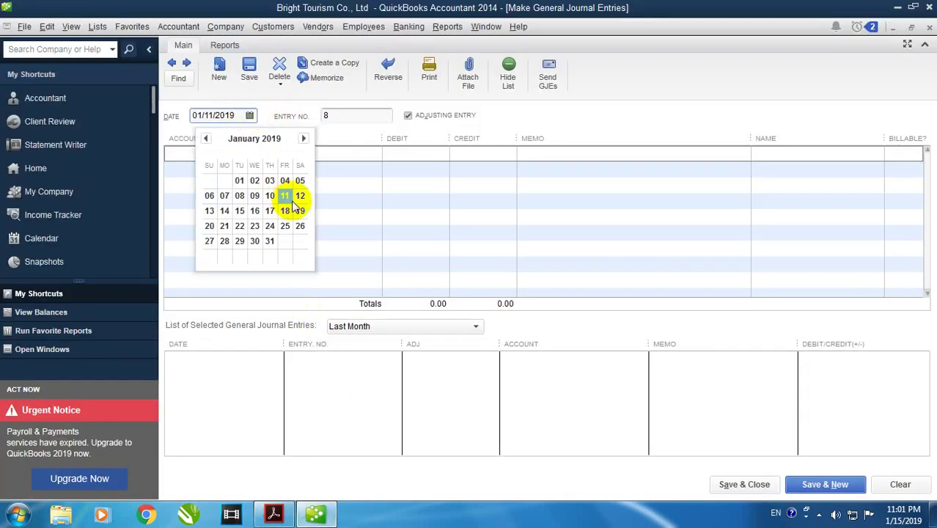
{"action": "left_click", "coordinate": [239, 211]}
{"action": "left_click", "coordinate": [373, 154]}
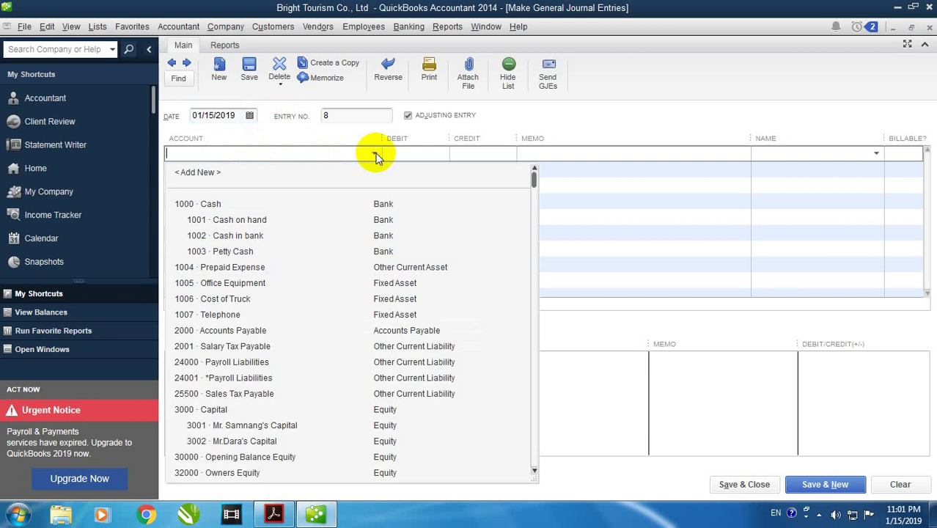
{"action": "scroll", "coordinate": [362, 343], "scroll_direction": "down", "scroll_amount": 3}
{"action": "scroll", "coordinate": [363, 330], "scroll_direction": "down", "scroll_amount": 1}
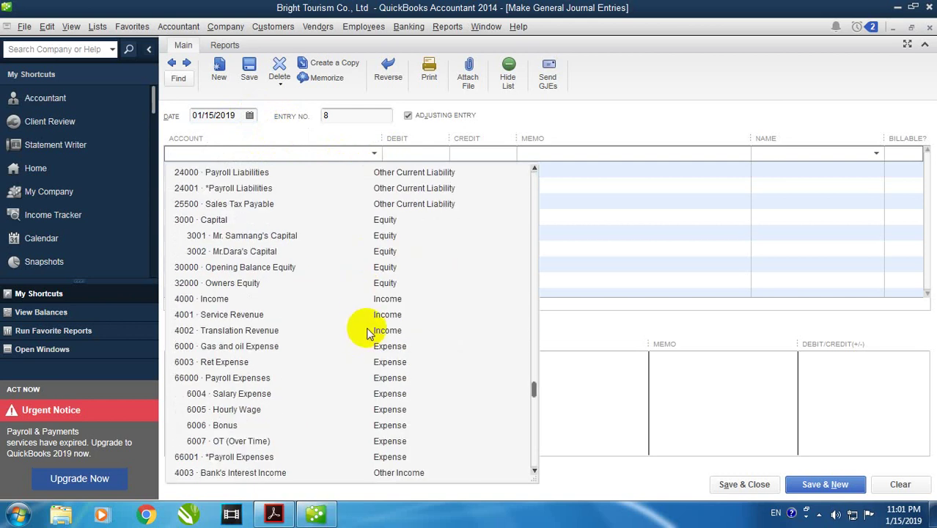
{"action": "left_click", "coordinate": [247, 330]}
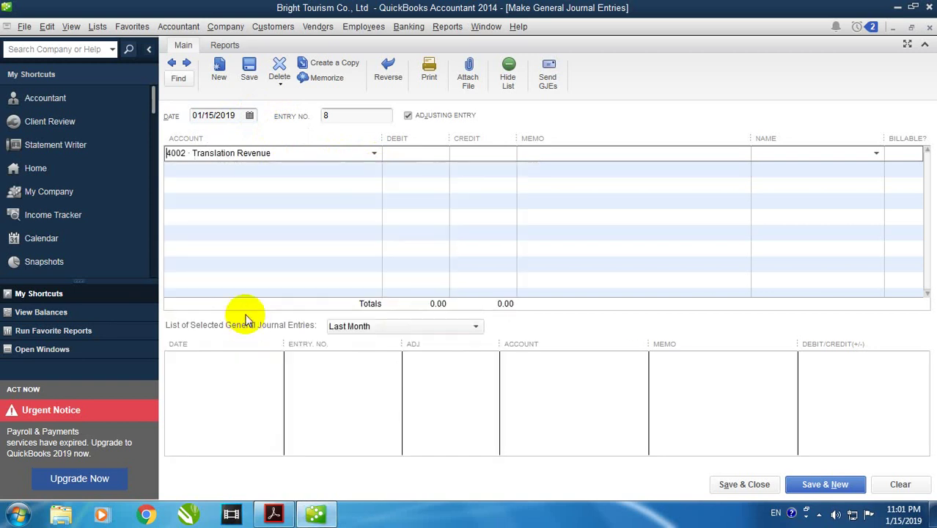
Recheck the 15/10 transaction in the PDF book, and credit 700 to Translation Revenue in the QuickBooks entry
{"action": "left_click", "coordinate": [274, 514]}
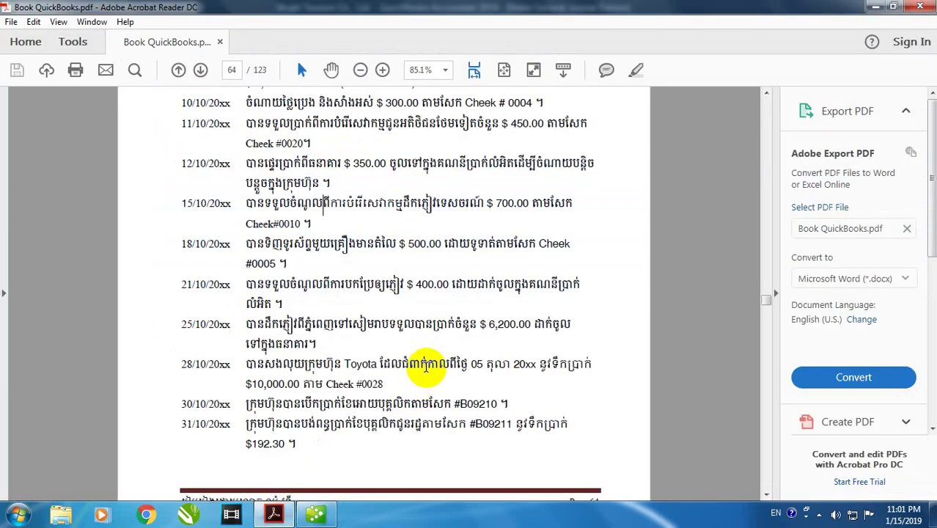
{"action": "left_click", "coordinate": [315, 513]}
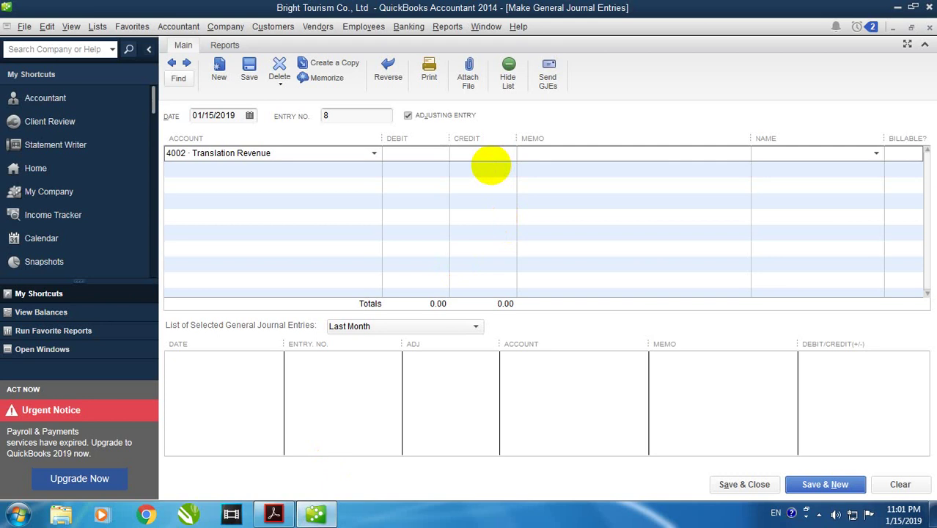
{"action": "left_click", "coordinate": [485, 168]}
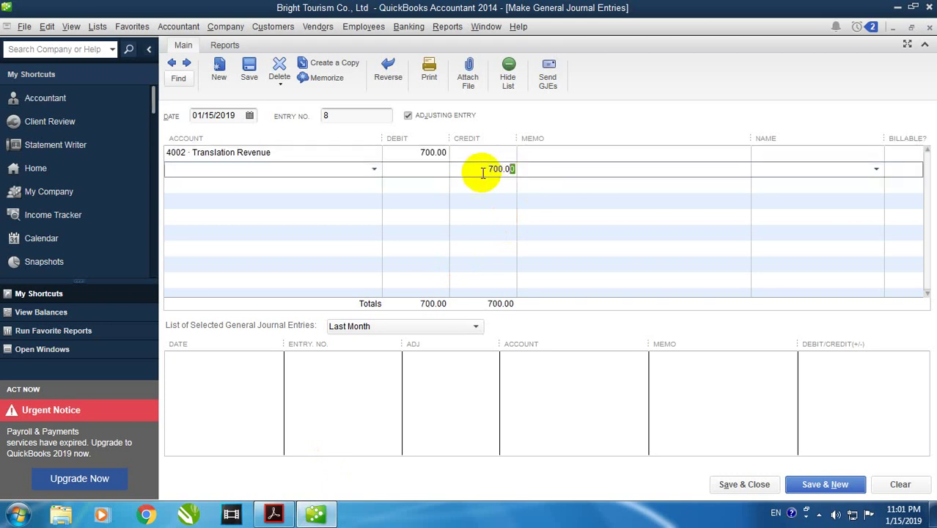
{"action": "left_click", "coordinate": [433, 152]}
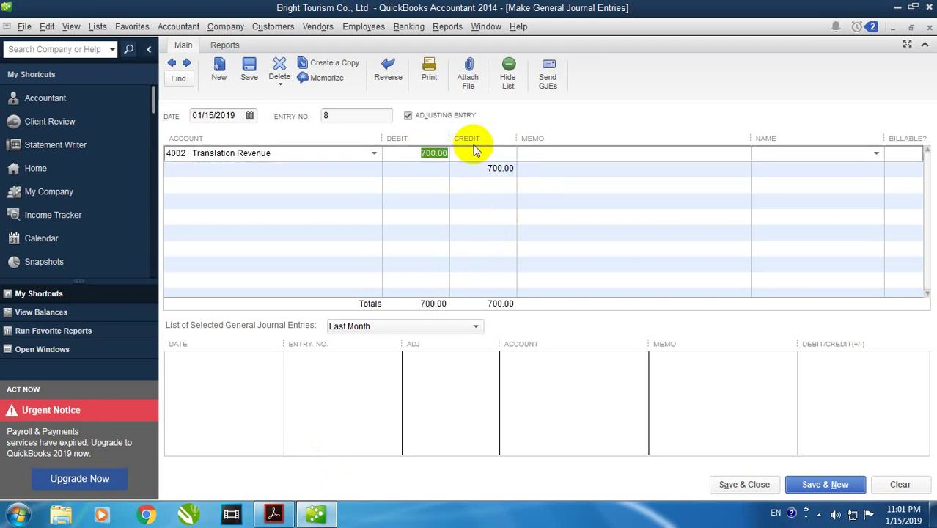
{"action": "key", "text": "Delete"}
{"action": "left_click", "coordinate": [482, 153]}
{"action": "type", "text": "700"}
Debit 700 to account 1002 Cash in bank on the second line, and save the entry to start a new one
{"action": "left_click", "coordinate": [496, 169]}
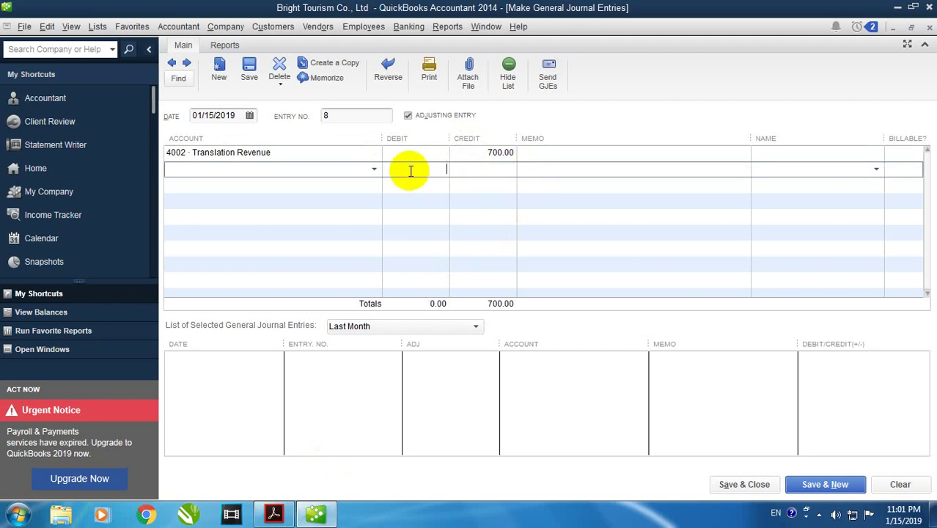
{"action": "left_click", "coordinate": [374, 169]}
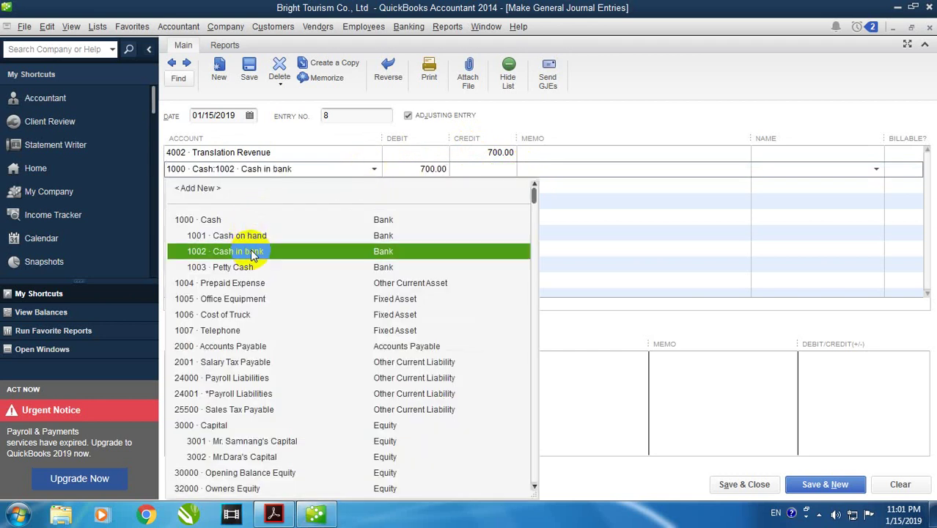
{"action": "left_click", "coordinate": [252, 253]}
{"action": "left_click", "coordinate": [433, 169]}
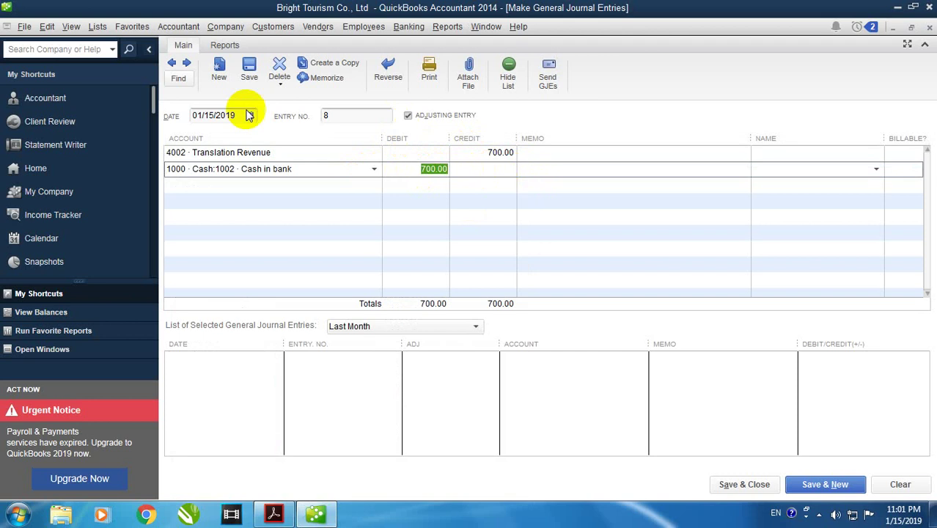
{"action": "left_click", "coordinate": [833, 485]}
Read the 18/10 telephone purchase in the PDF book, and date the new QuickBooks journal entry 01/18/2019
{"action": "left_click", "coordinate": [285, 517]}
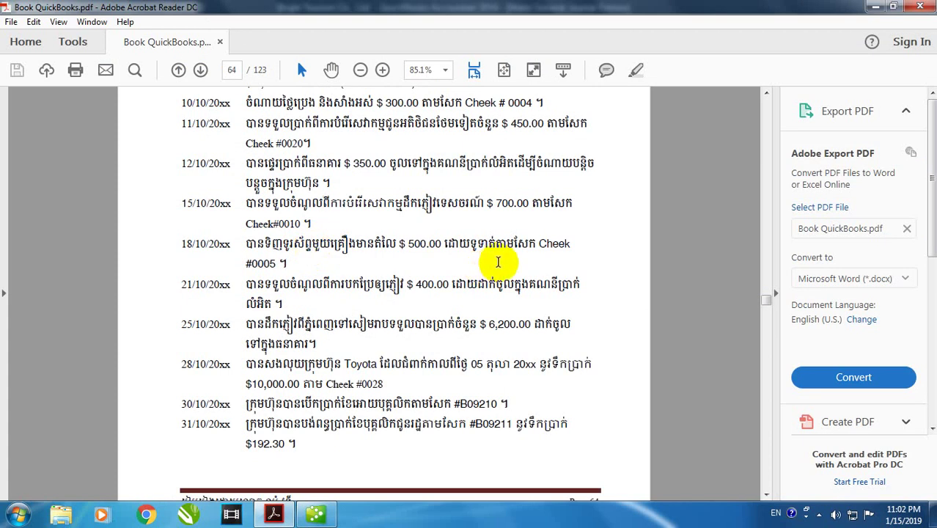
{"action": "left_click", "coordinate": [316, 514]}
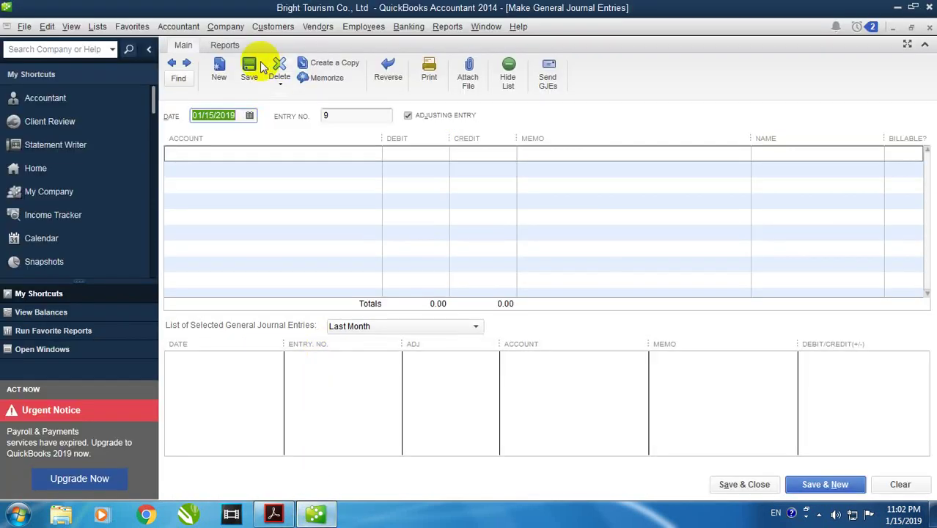
{"action": "left_click", "coordinate": [249, 115]}
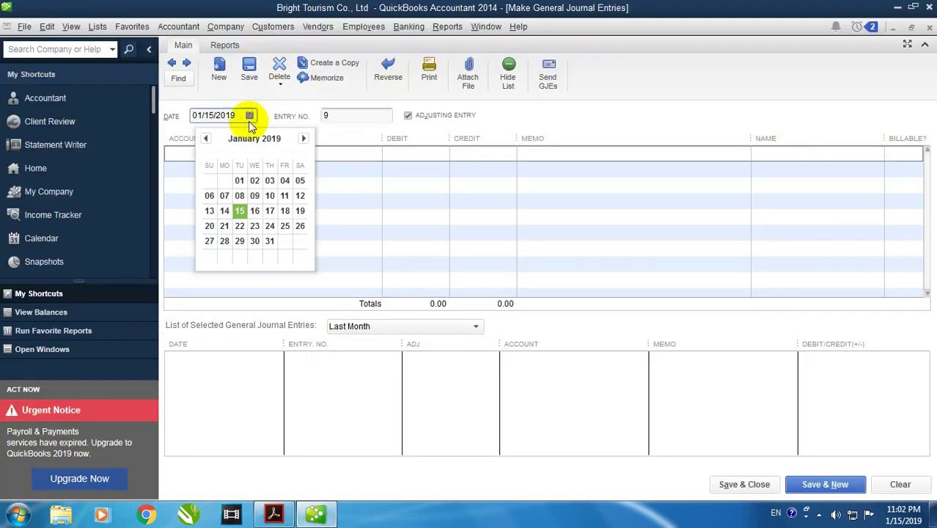
{"action": "left_click", "coordinate": [285, 210]}
Debit 500 to account 1007 Telephone on the first line of the journal entry
{"action": "left_click", "coordinate": [360, 154]}
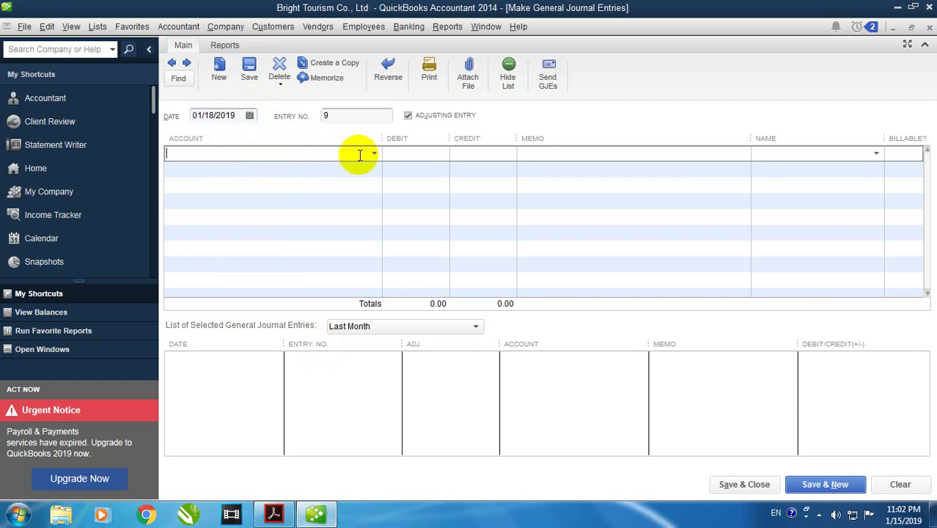
{"action": "left_click", "coordinate": [373, 154]}
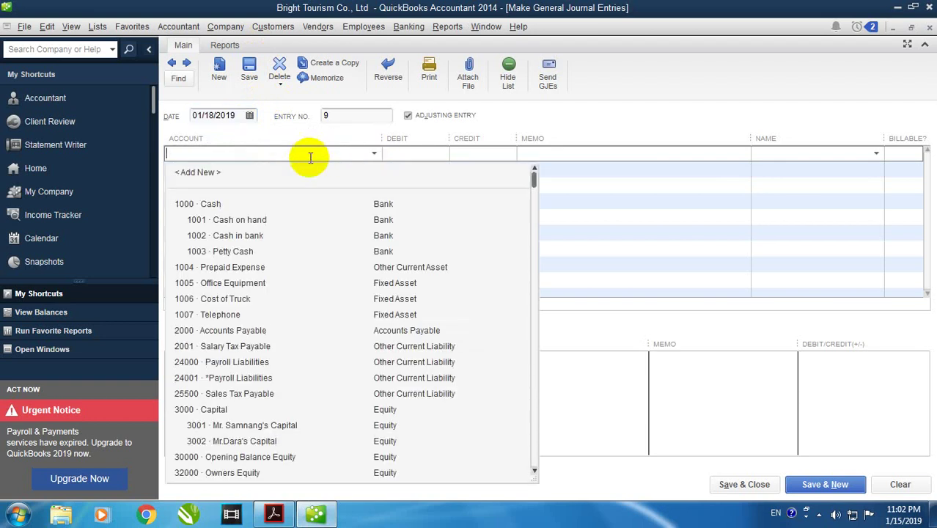
{"action": "left_click", "coordinate": [227, 321]}
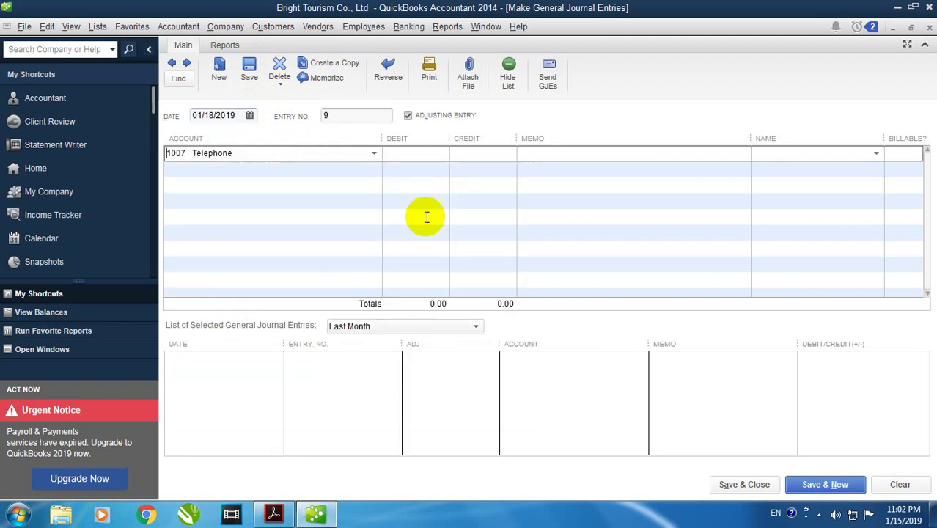
{"action": "left_click", "coordinate": [440, 157]}
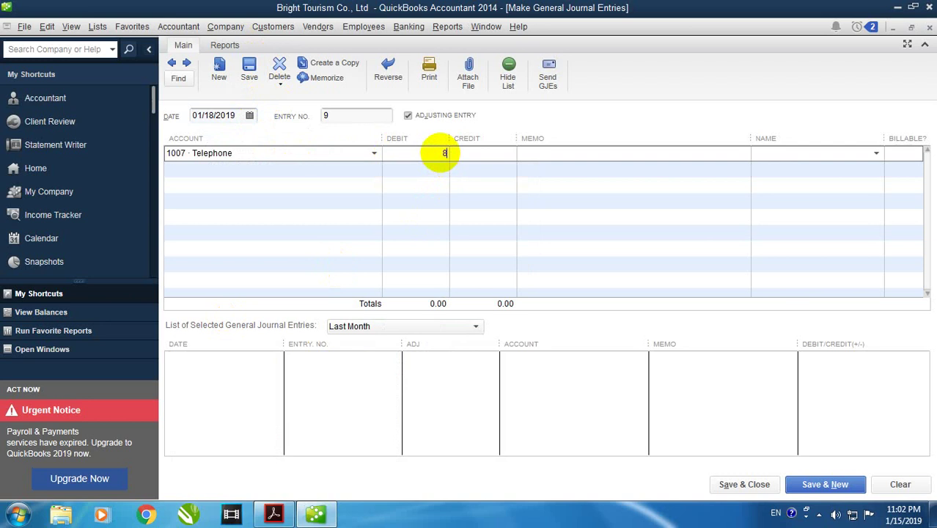
{"action": "type", "text": "50"}
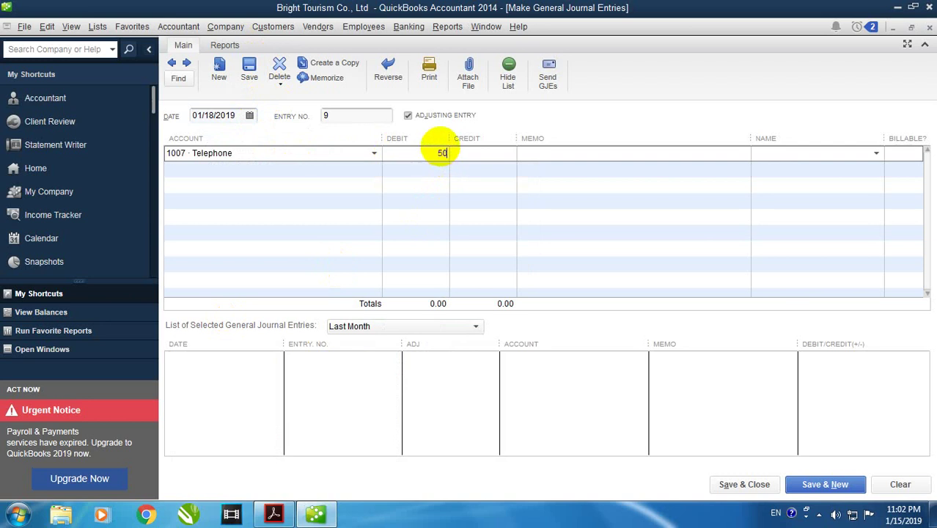
{"action": "type", "text": "0"}
Credit 500 to account 1002 Cash in bank on the second line, and save the entry to start a new one
{"action": "left_click", "coordinate": [472, 168]}
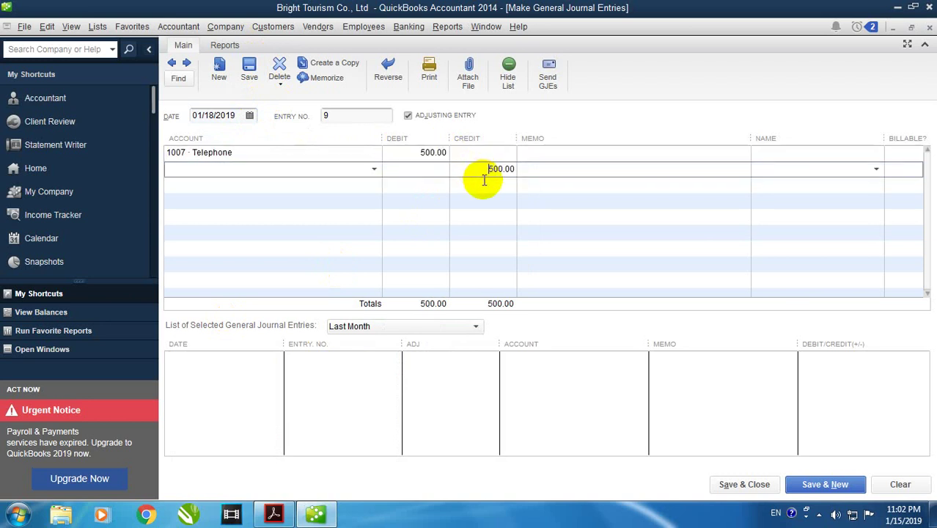
{"action": "left_click", "coordinate": [373, 169]}
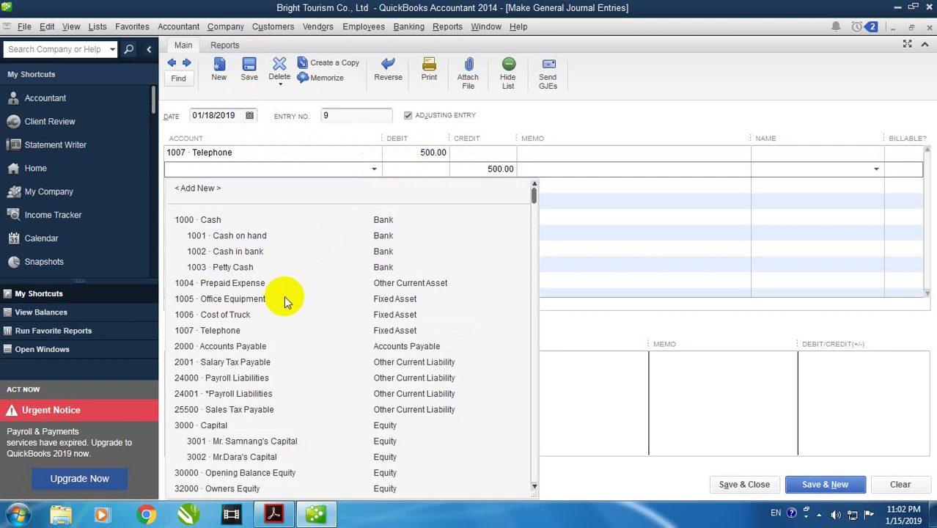
{"action": "left_click", "coordinate": [239, 251]}
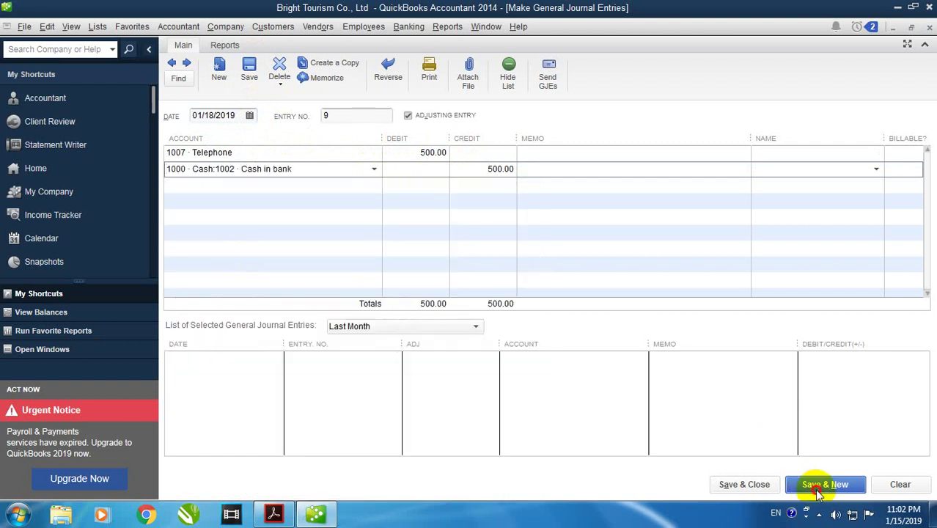
{"action": "left_click", "coordinate": [819, 486]}
Read the 21/10 transaction in the PDF book, and date the new QuickBooks journal entry 01/21/2019
{"action": "left_click", "coordinate": [275, 514]}
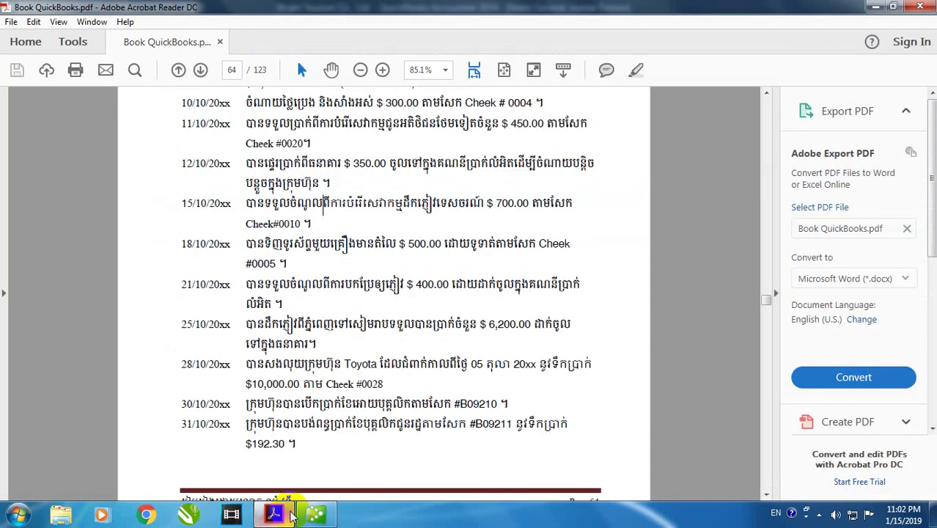
{"action": "scroll", "coordinate": [236, 184], "scroll_direction": "down", "scroll_amount": 1}
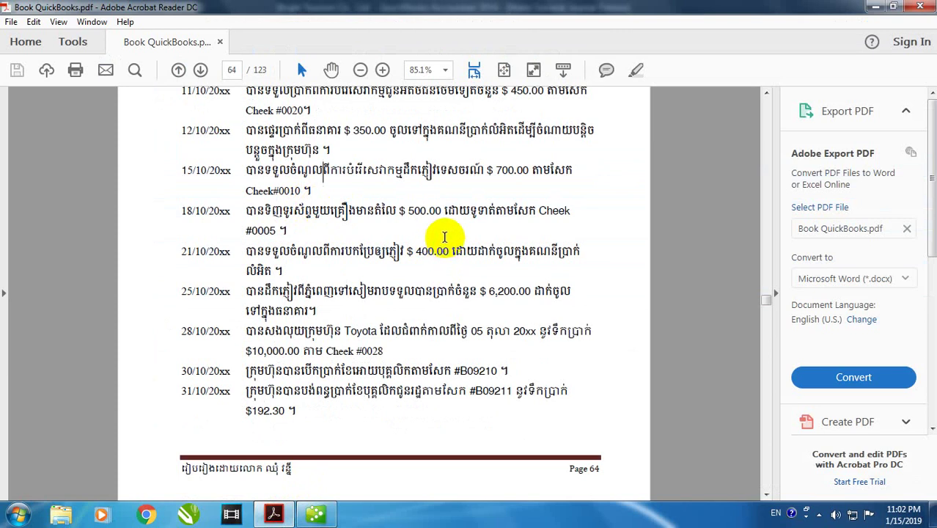
{"action": "left_click", "coordinate": [314, 515]}
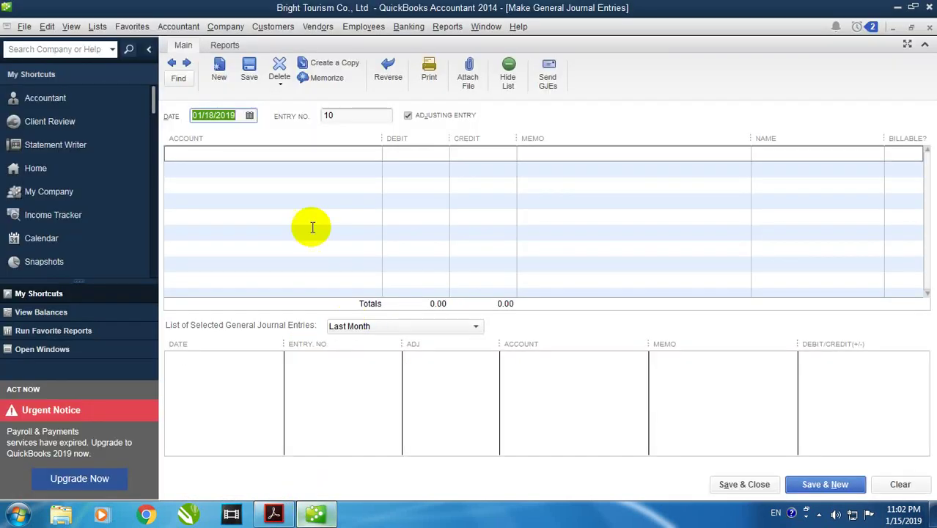
{"action": "left_click", "coordinate": [249, 115]}
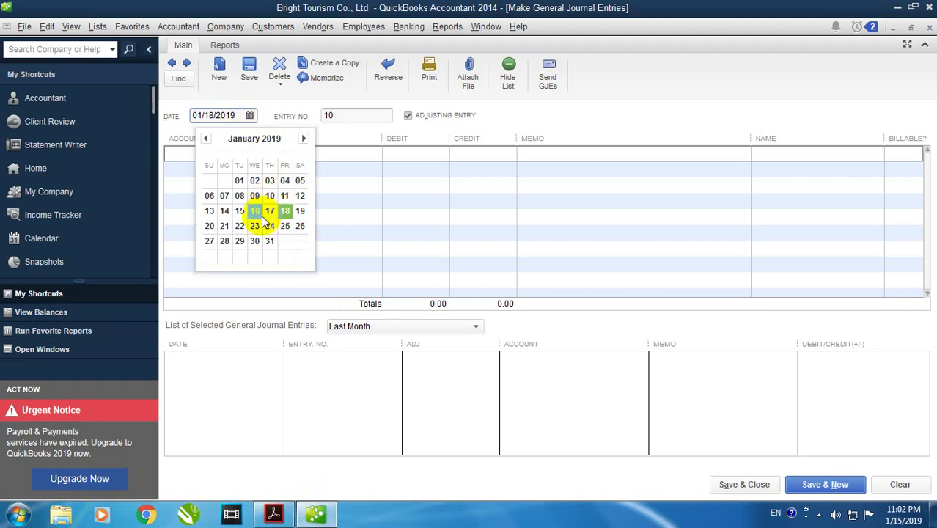
{"action": "left_click", "coordinate": [225, 226]}
{"action": "left_click", "coordinate": [318, 158]}
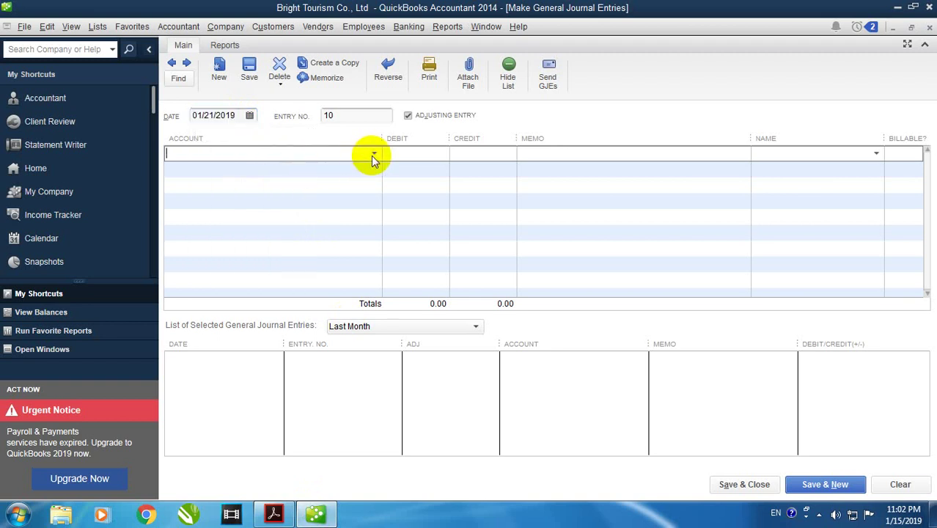
Recheck the 21/10 transaction in the PDF book, and set the QuickBooks entry's first line to account 4002 Translation Revenue
{"action": "left_click", "coordinate": [373, 155]}
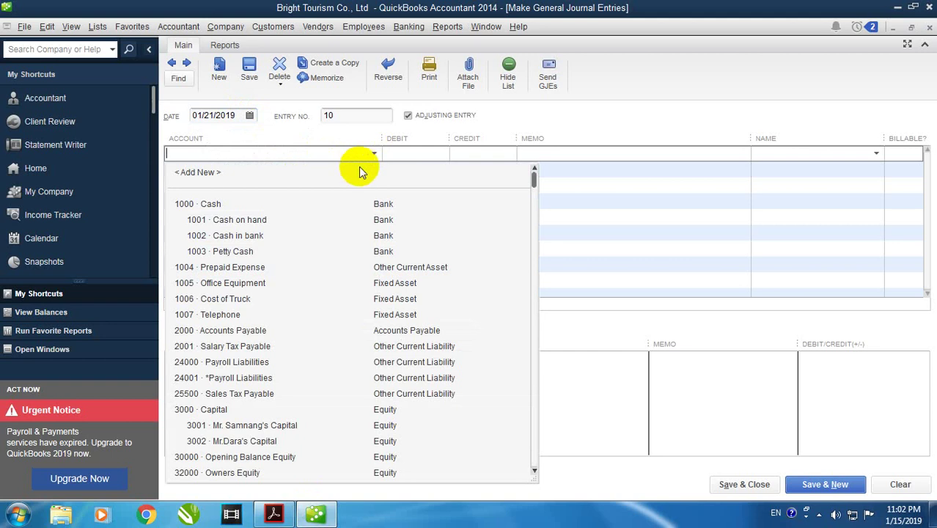
{"action": "left_click", "coordinate": [274, 514]}
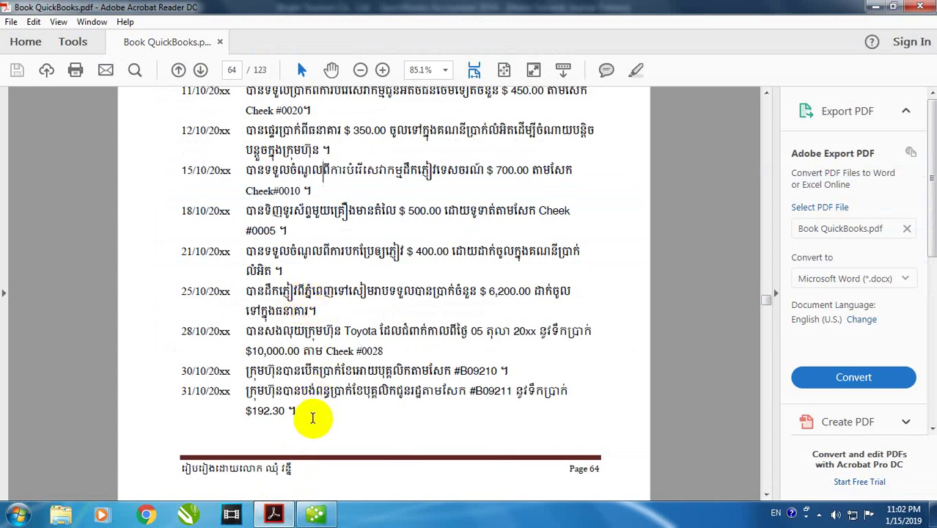
{"action": "mouse_move", "coordinate": [317, 518]}
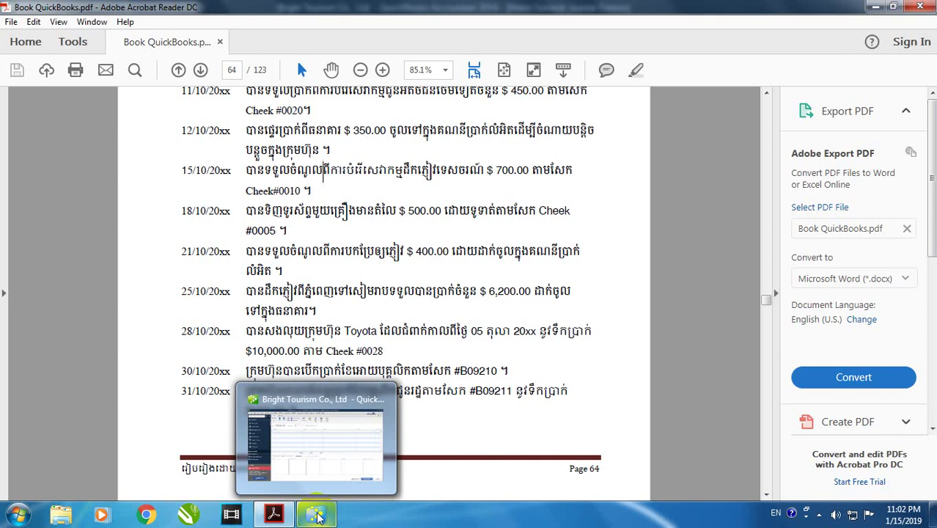
{"action": "left_click", "coordinate": [315, 436]}
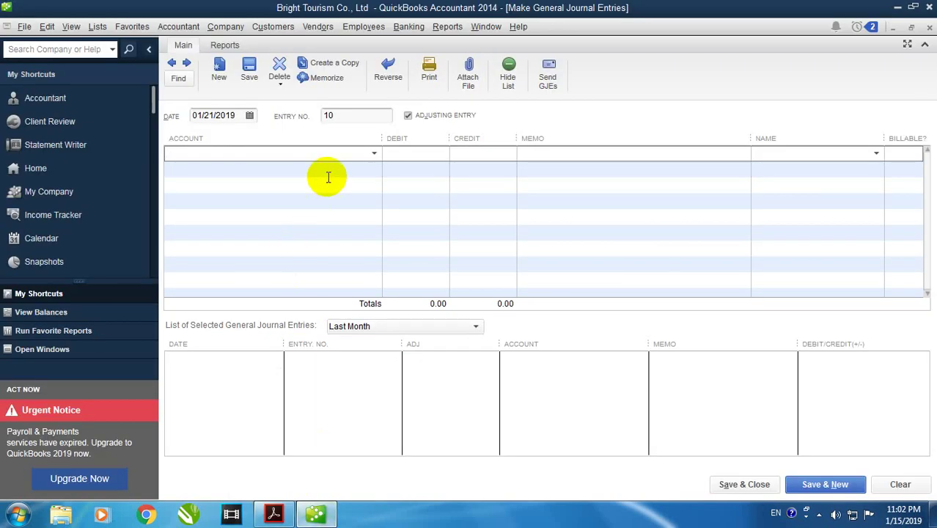
{"action": "left_click", "coordinate": [374, 154]}
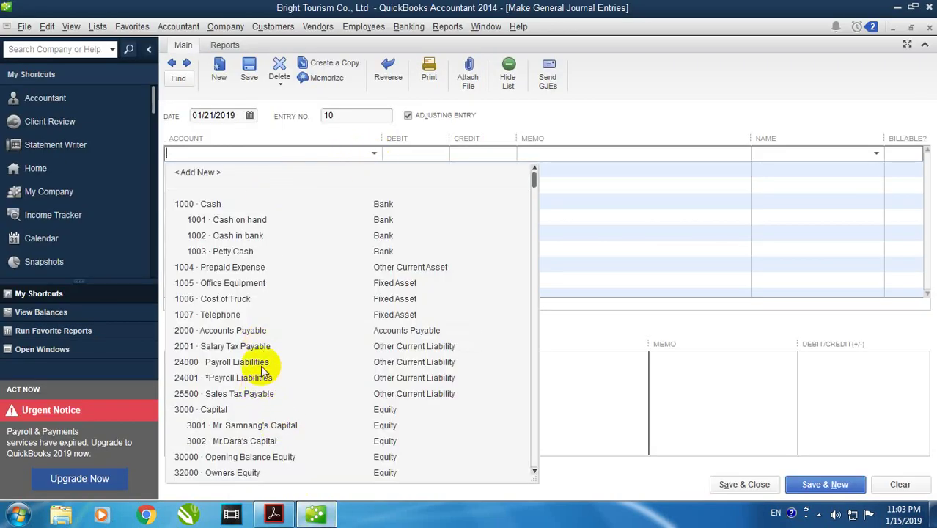
{"action": "scroll", "coordinate": [271, 450], "scroll_direction": "down", "scroll_amount": 3}
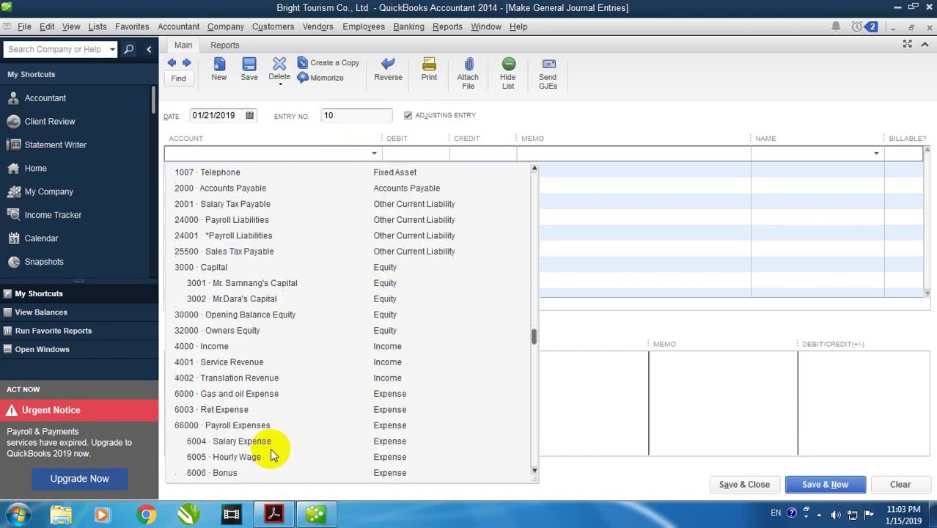
{"action": "left_click", "coordinate": [274, 377]}
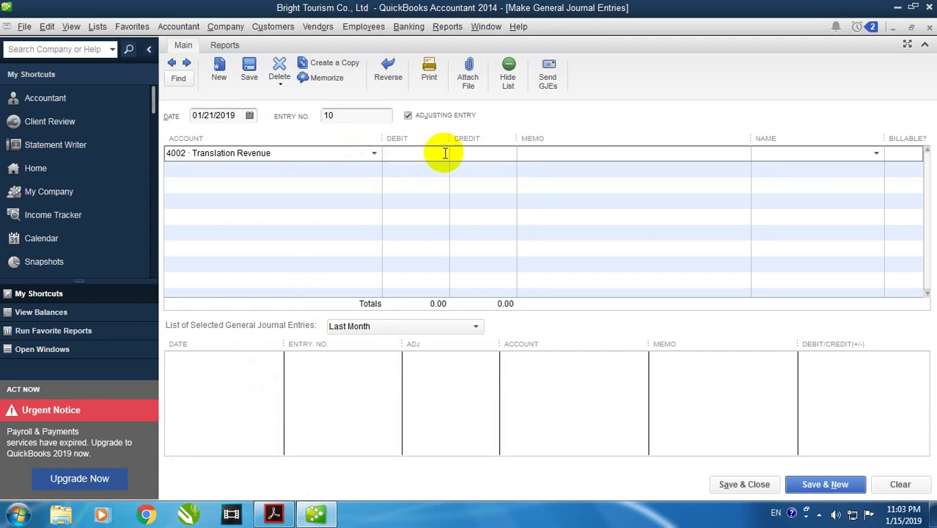
Look up the 21/10 amount in the PDF book, and enter 400 as the debit on the Translation Revenue line in QuickBooks
{"action": "left_click", "coordinate": [273, 513]}
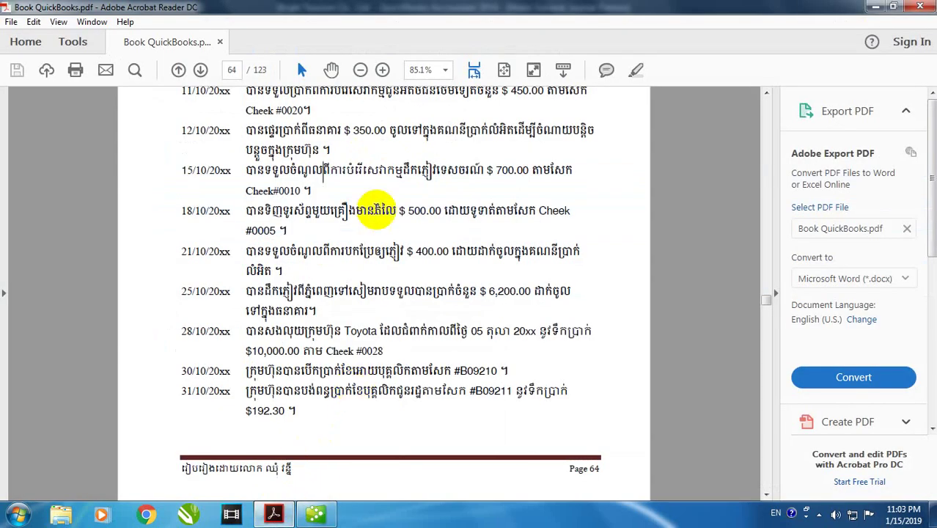
{"action": "double_click", "coordinate": [498, 171]}
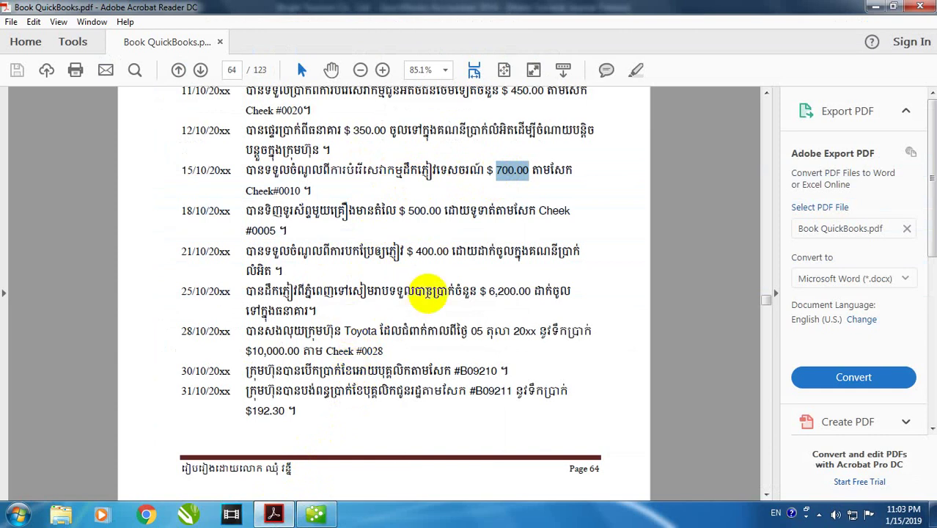
{"action": "left_click", "coordinate": [424, 253]}
{"action": "double_click", "coordinate": [423, 253]}
{"action": "left_click", "coordinate": [316, 513]}
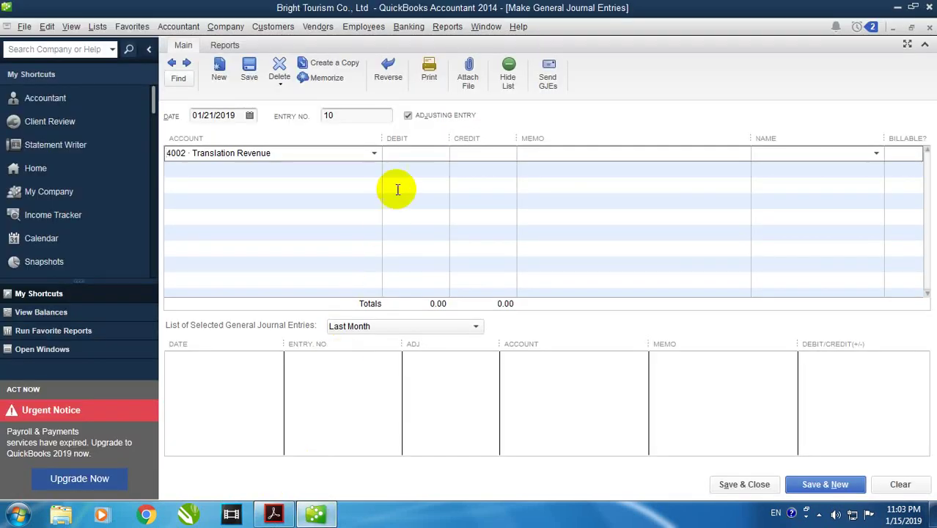
{"action": "left_click", "coordinate": [403, 155]}
{"action": "type", "text": "400"}
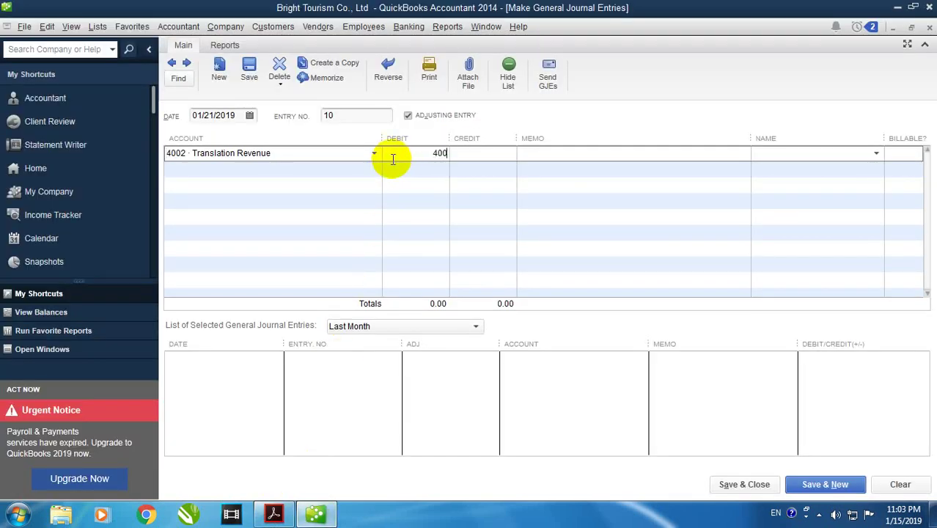
{"action": "left_click", "coordinate": [372, 171]}
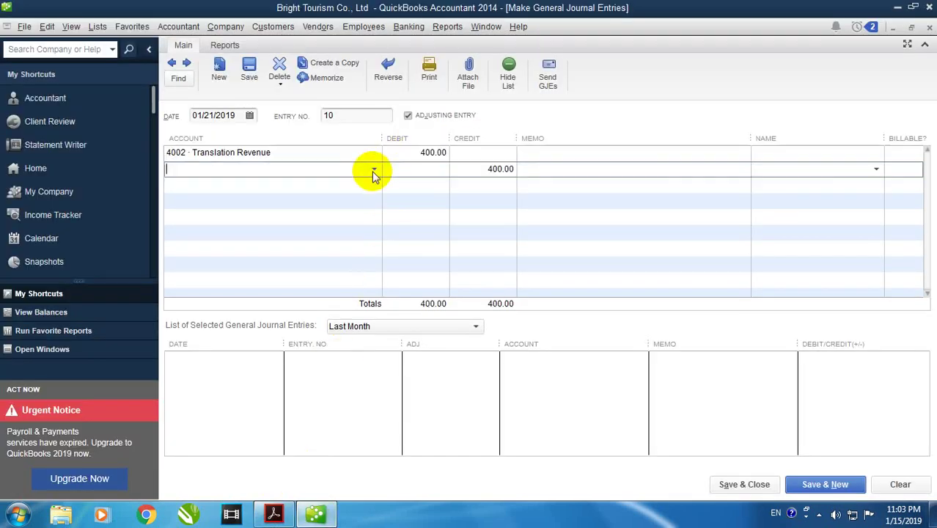
Move the 400 on the Translation Revenue line from debit to credit
{"action": "left_click", "coordinate": [432, 154]}
{"action": "right_click", "coordinate": [443, 155]}
{"action": "left_click", "coordinate": [464, 185]}
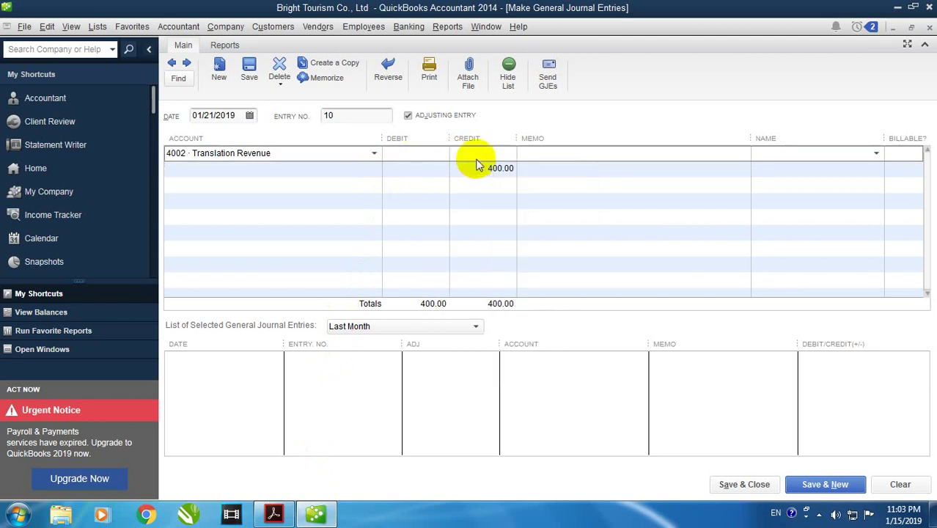
{"action": "right_click", "coordinate": [476, 157]}
{"action": "left_click", "coordinate": [504, 199]}
Move the second line's 400 from credit to debit, and delete the extra debit amount on the third line
{"action": "left_click", "coordinate": [488, 169]}
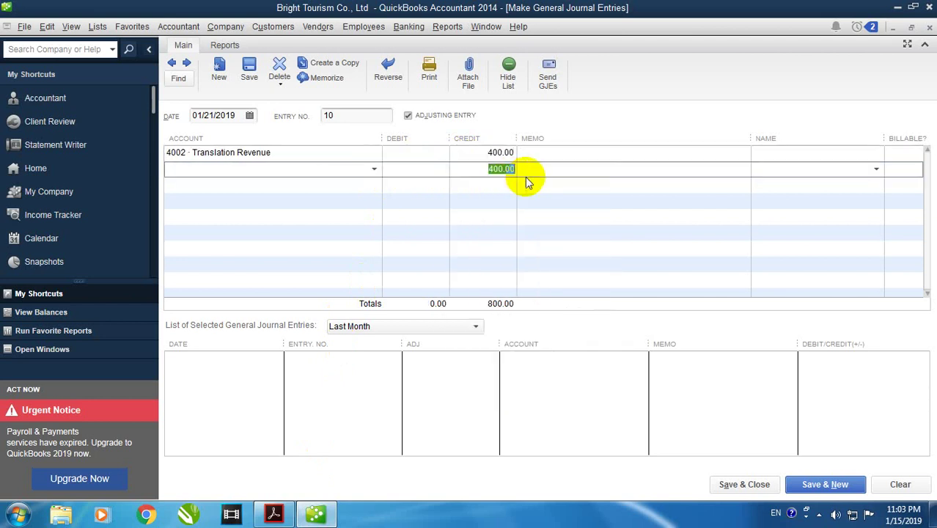
{"action": "right_click", "coordinate": [501, 171]}
{"action": "left_click", "coordinate": [520, 198]}
{"action": "left_click", "coordinate": [443, 184]}
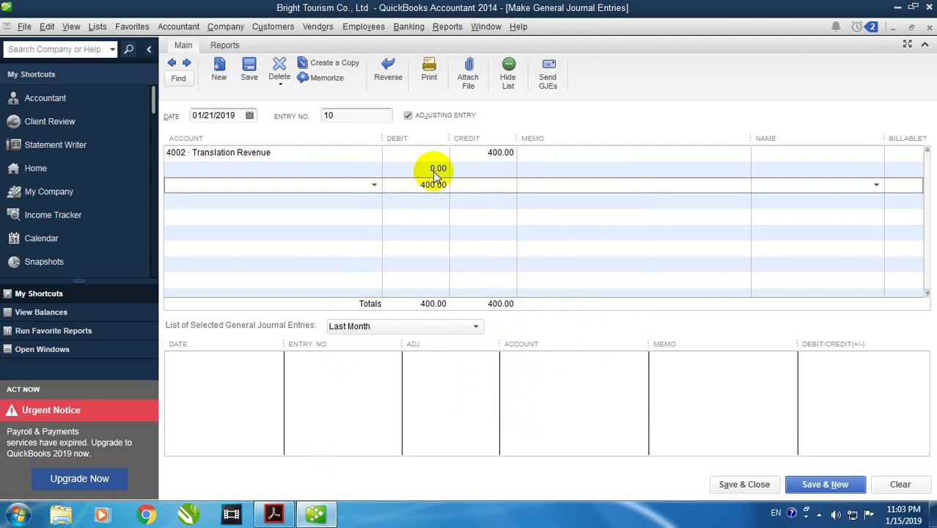
{"action": "left_click", "coordinate": [433, 168]}
{"action": "right_click", "coordinate": [434, 169]}
{"action": "left_click", "coordinate": [439, 211]}
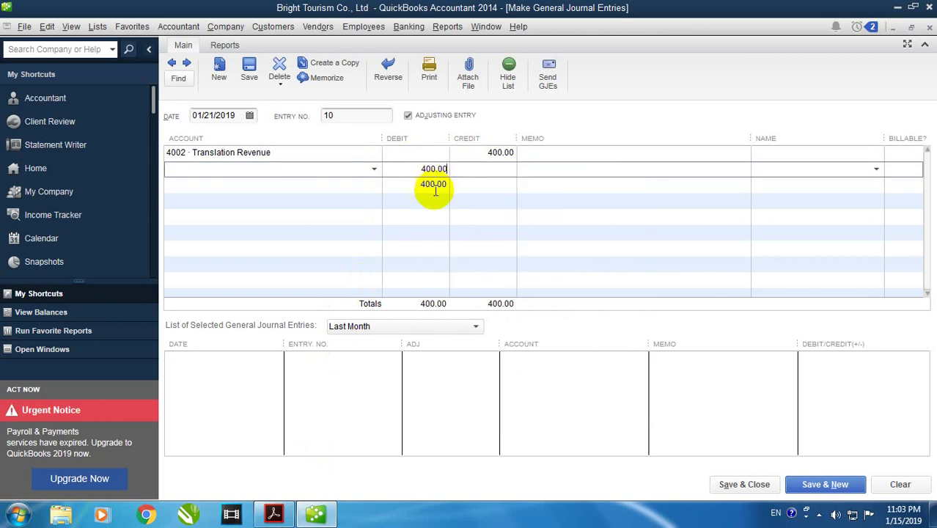
{"action": "left_click", "coordinate": [466, 192]}
{"action": "key", "text": "Delete"}
Assign the second line to account 1003 Petty Cash, and save the entry to start a new one
{"action": "left_click", "coordinate": [360, 171]}
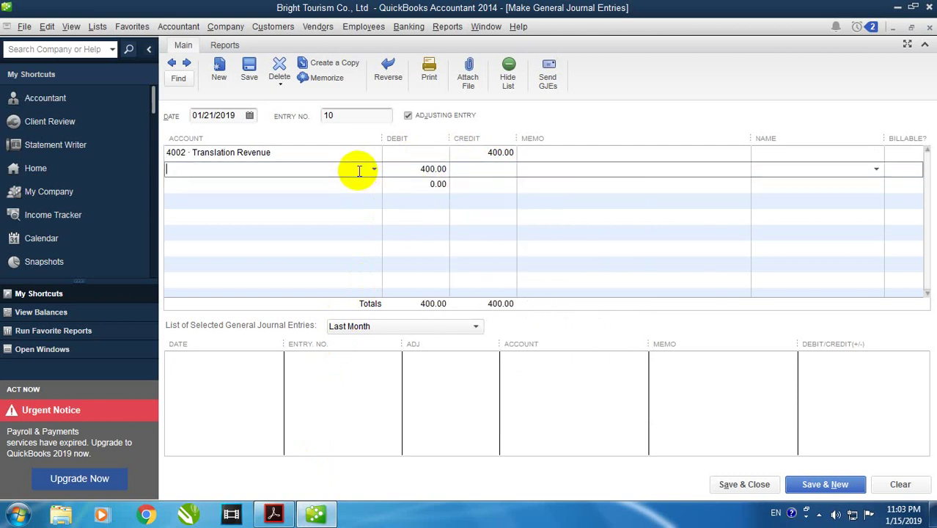
{"action": "left_click", "coordinate": [374, 169]}
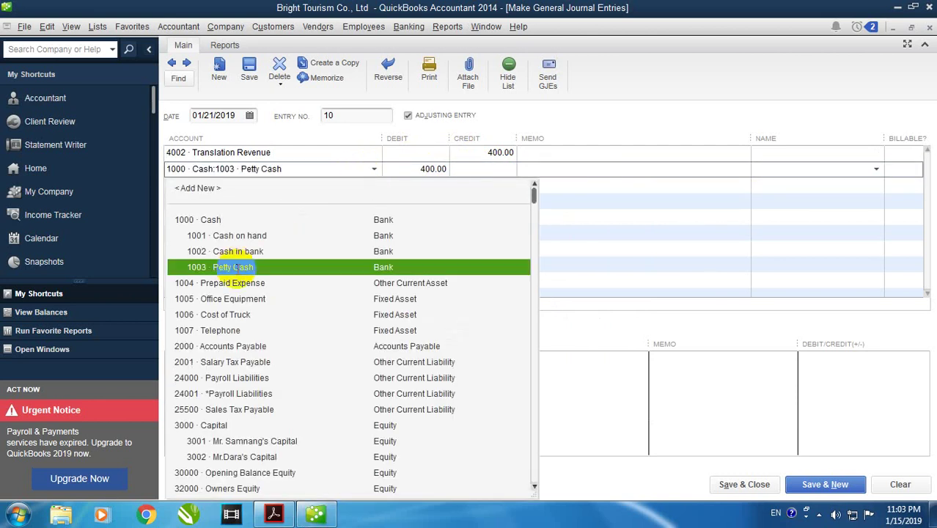
{"action": "left_click", "coordinate": [233, 266]}
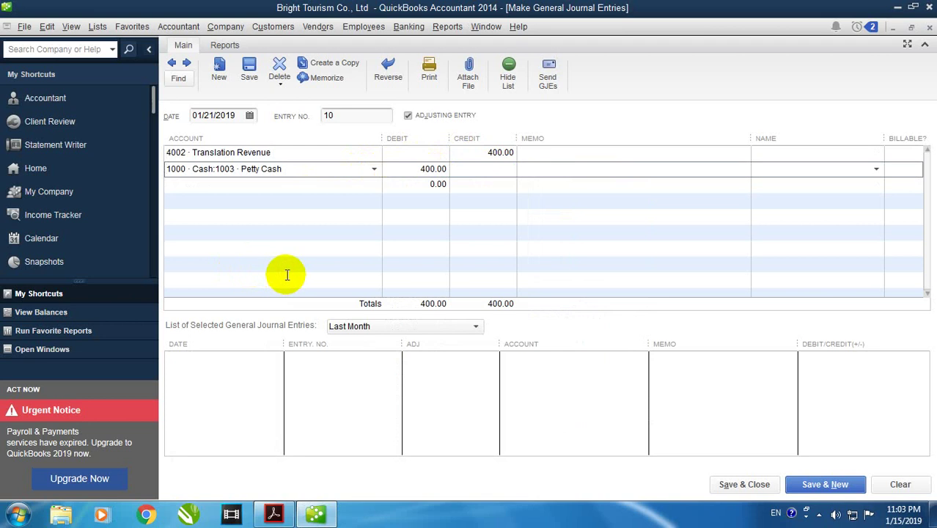
{"action": "left_click", "coordinate": [813, 486]}
Read the 25/10 transaction in the PDF book, and date the new QuickBooks journal entry 01/25/2019
{"action": "left_click", "coordinate": [276, 514]}
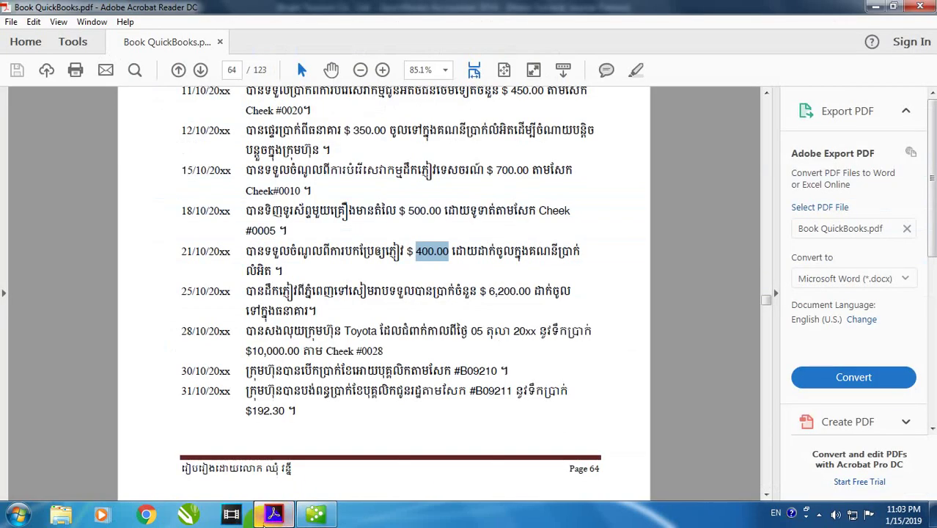
{"action": "scroll", "coordinate": [308, 279], "scroll_direction": "down", "scroll_amount": 1}
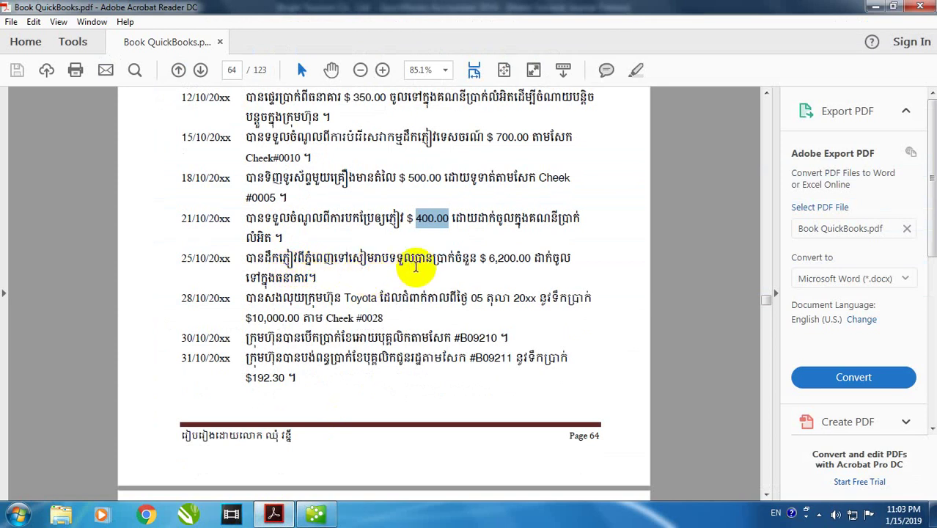
{"action": "left_click", "coordinate": [512, 258]}
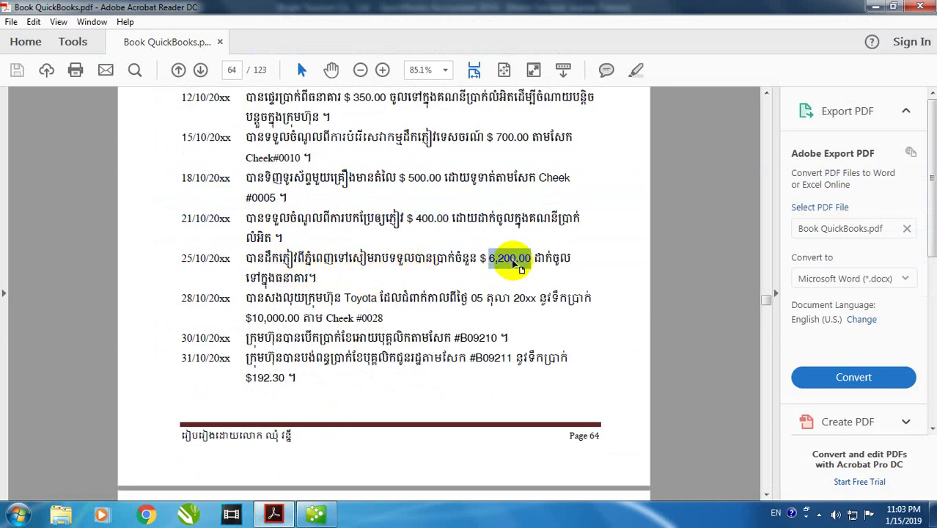
{"action": "left_click", "coordinate": [544, 258]}
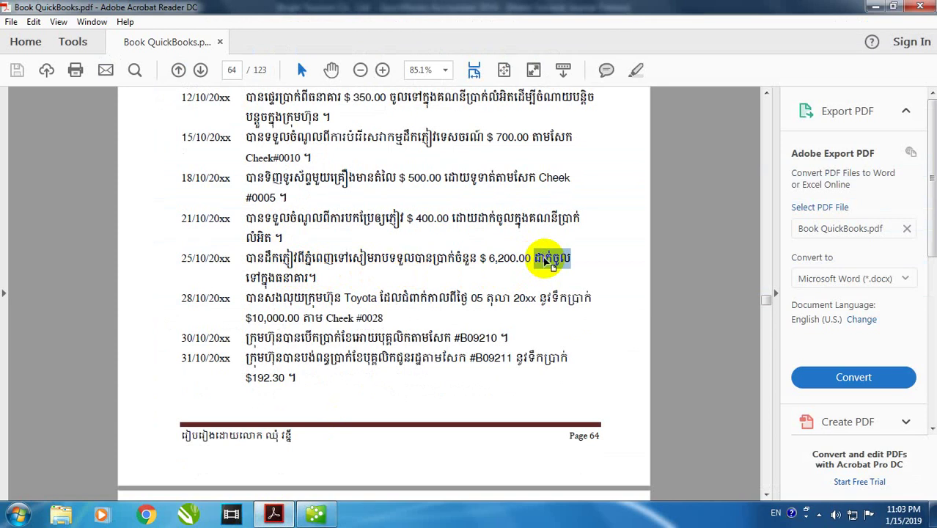
{"action": "double_click", "coordinate": [377, 257]}
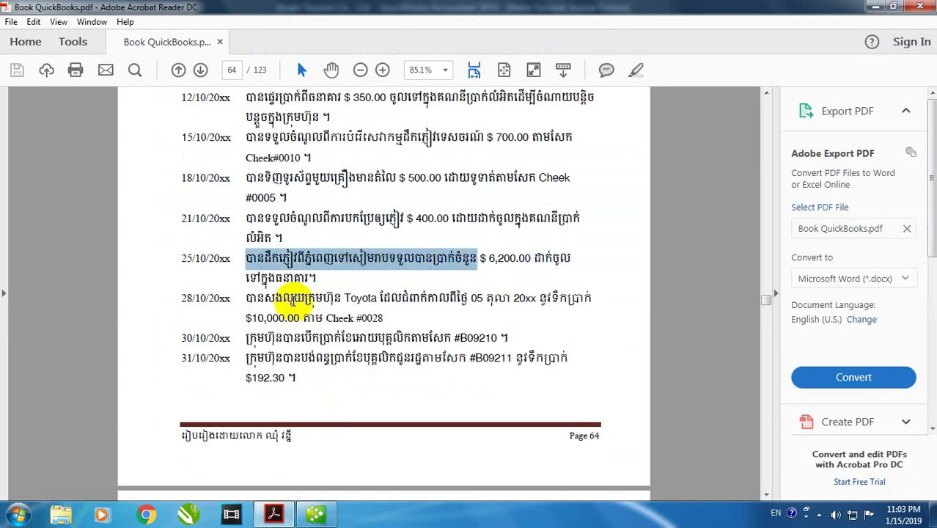
{"action": "left_click", "coordinate": [316, 514]}
{"action": "left_click", "coordinate": [250, 115]}
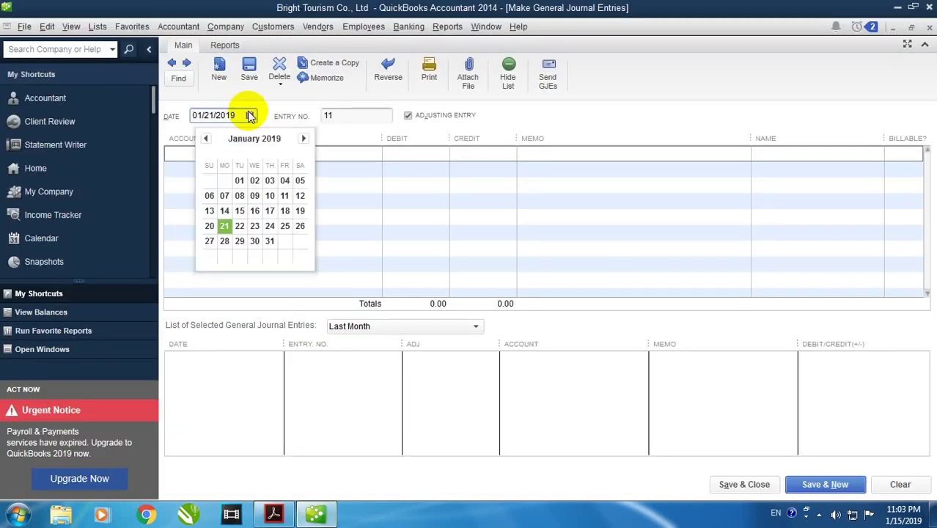
{"action": "left_click", "coordinate": [284, 225]}
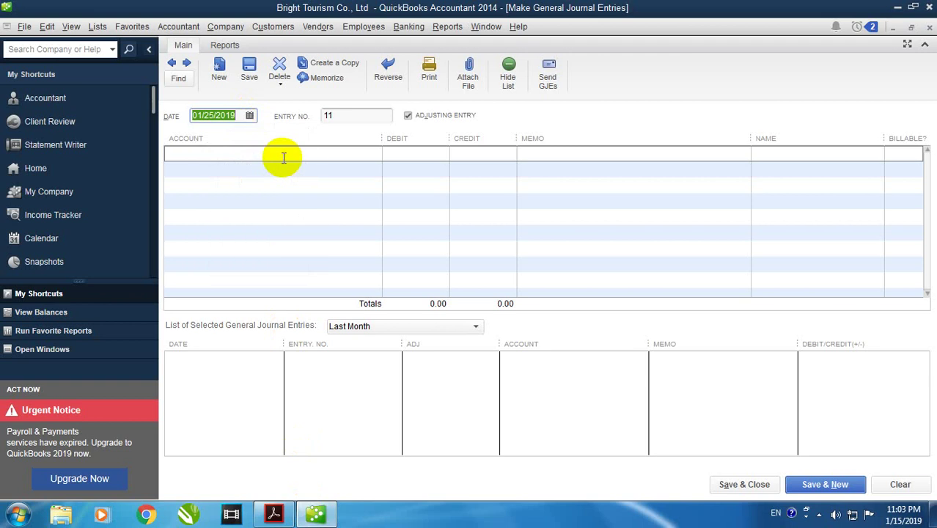
Enter account 4002 Translation Revenue with a debit of 6200 on the first line, checking the 25/10 transaction in the PDF book
{"action": "left_click", "coordinate": [283, 158]}
{"action": "left_click", "coordinate": [372, 153]}
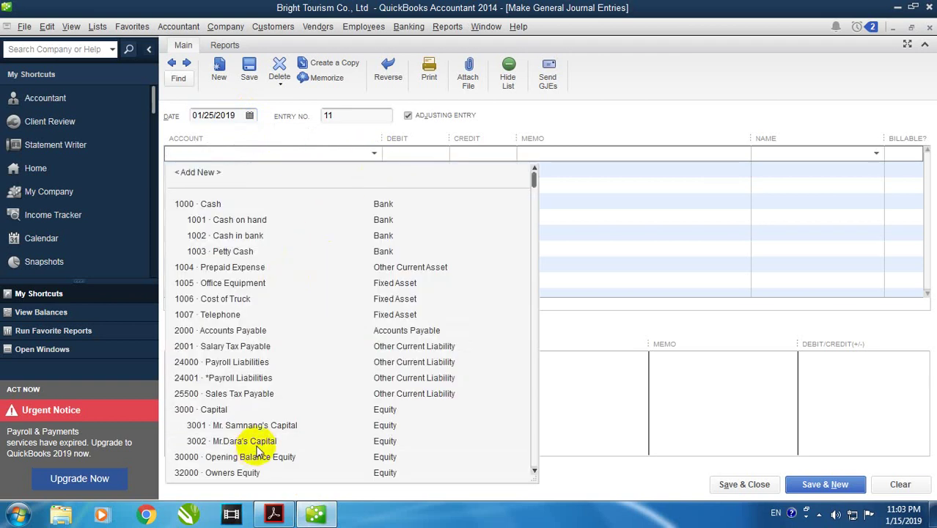
{"action": "scroll", "coordinate": [306, 383], "scroll_direction": "down", "scroll_amount": 4}
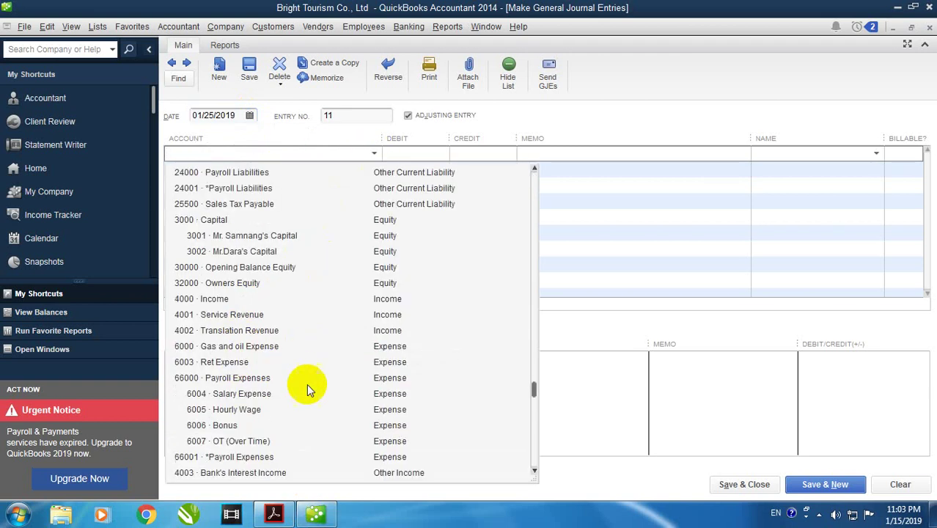
{"action": "scroll", "coordinate": [300, 429], "scroll_direction": "down", "scroll_amount": 2}
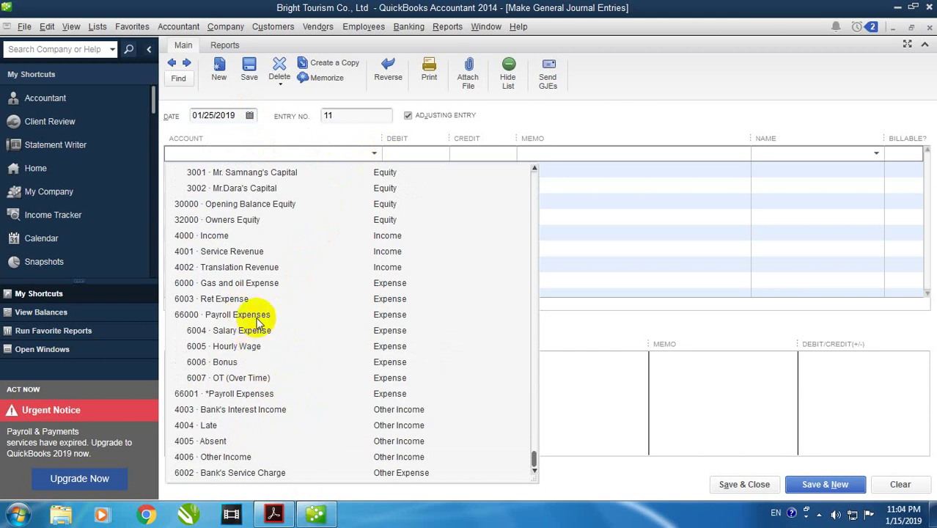
{"action": "left_click", "coordinate": [257, 273]}
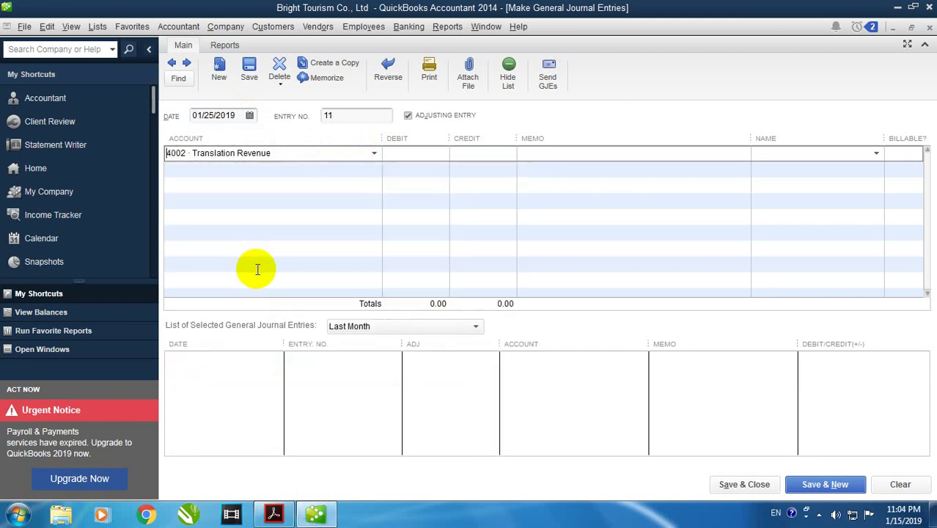
{"action": "left_click", "coordinate": [290, 513]}
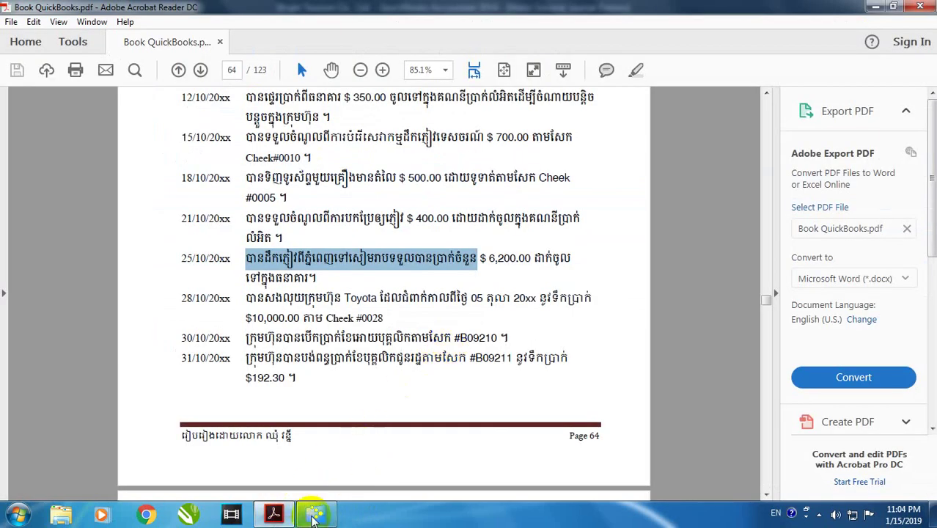
{"action": "left_click", "coordinate": [316, 515]}
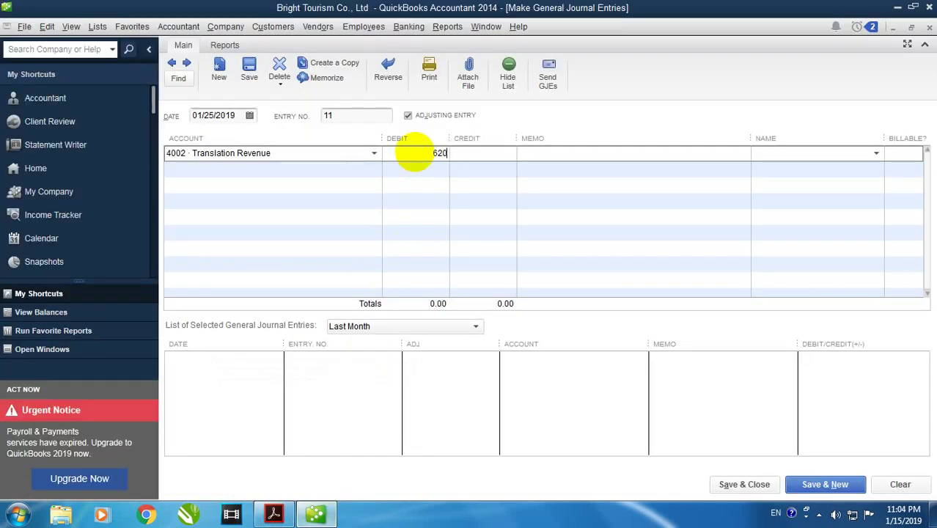
{"action": "type", "text": "6200"}
{"action": "left_click", "coordinate": [423, 169]}
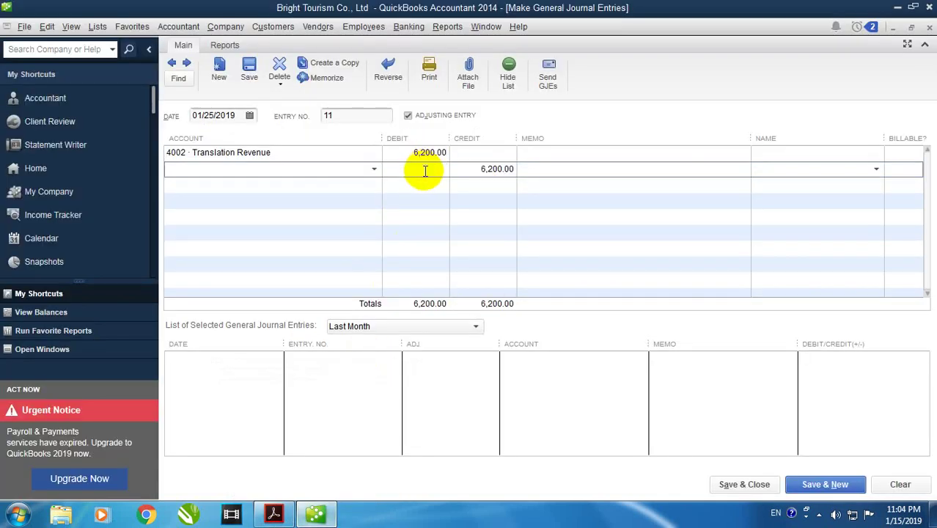
Move the 6,200 on the Translation Revenue line from debit to credit
{"action": "left_click", "coordinate": [438, 154]}
{"action": "right_click", "coordinate": [448, 157]}
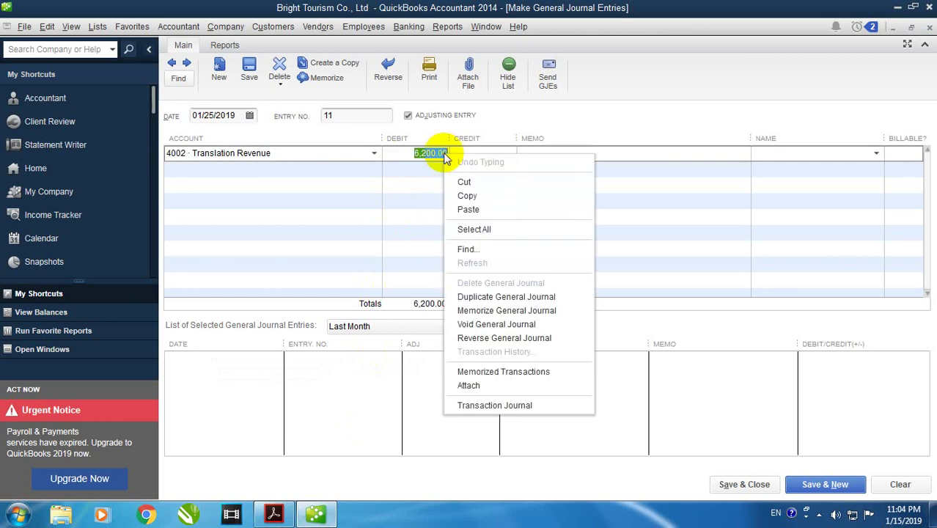
{"action": "left_click", "coordinate": [463, 180]}
{"action": "right_click", "coordinate": [464, 153]}
{"action": "left_click", "coordinate": [488, 208]}
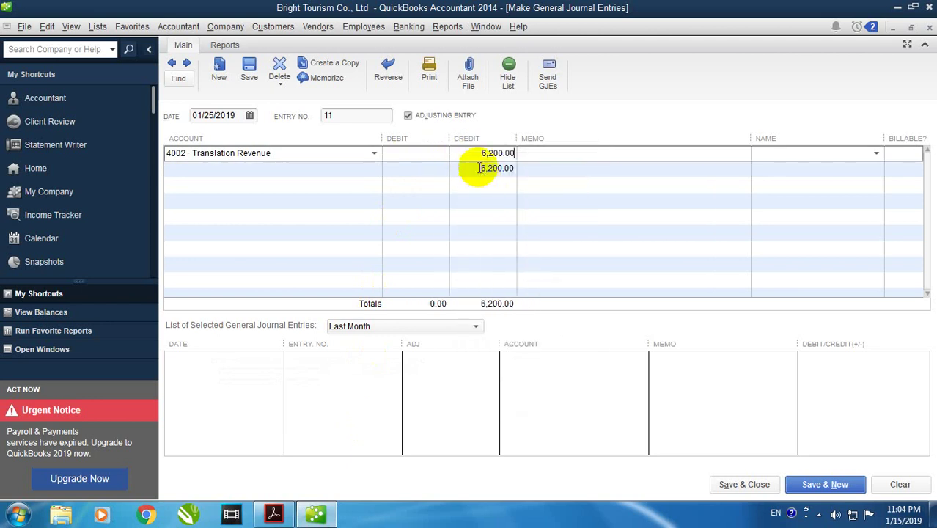
Move the balancing 6,200 on the second journal line from credit to debit
{"action": "left_click", "coordinate": [514, 171]}
{"action": "key", "text": "ctrl+c"}
{"action": "right_click", "coordinate": [505, 175]}
{"action": "left_click", "coordinate": [498, 198]}
{"action": "right_click", "coordinate": [447, 173]}
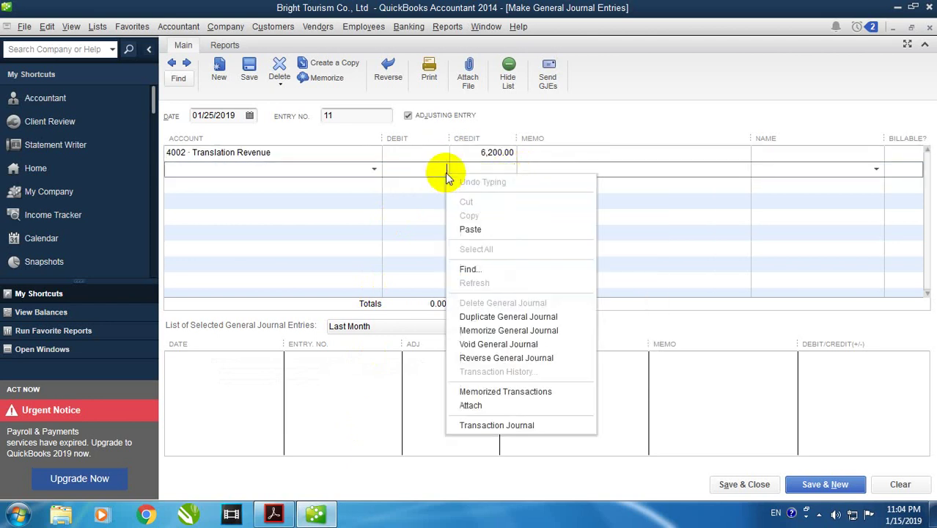
{"action": "left_click", "coordinate": [459, 171]}
Assign the second line to account 1002 Cash in bank, and save the entry to start a new one
{"action": "left_click", "coordinate": [371, 170]}
{"action": "left_click", "coordinate": [372, 170]}
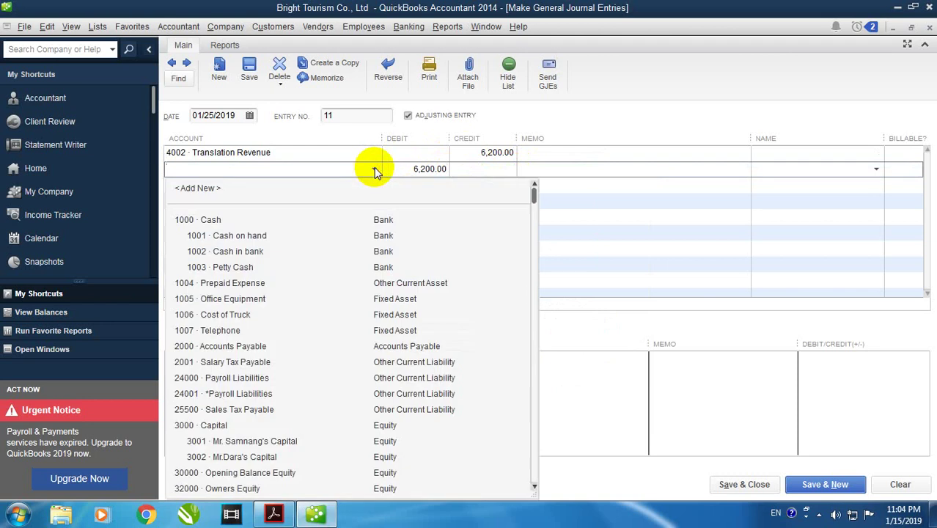
{"action": "left_click", "coordinate": [239, 250]}
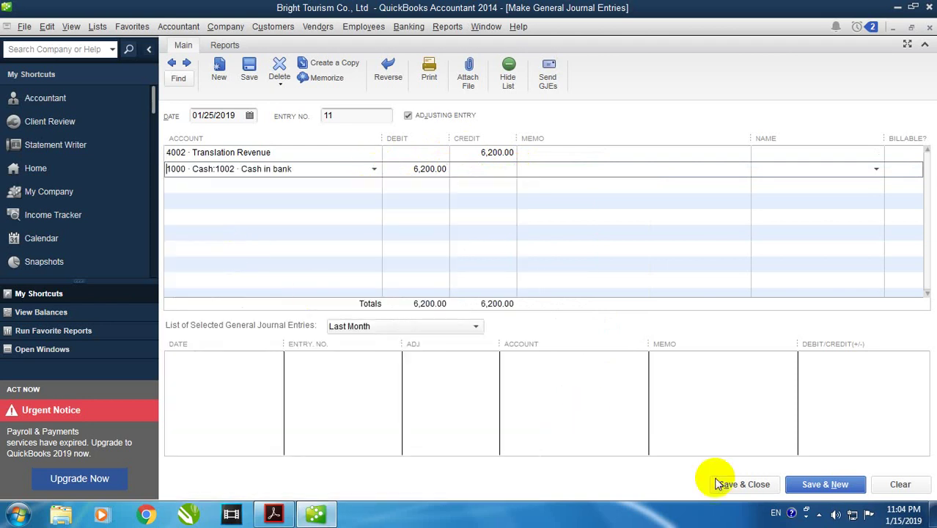
{"action": "left_click", "coordinate": [822, 484]}
Read the 28/10 transaction in the PDF book, and date the new QuickBooks journal entry 01/28/2019
{"action": "left_click", "coordinate": [292, 517]}
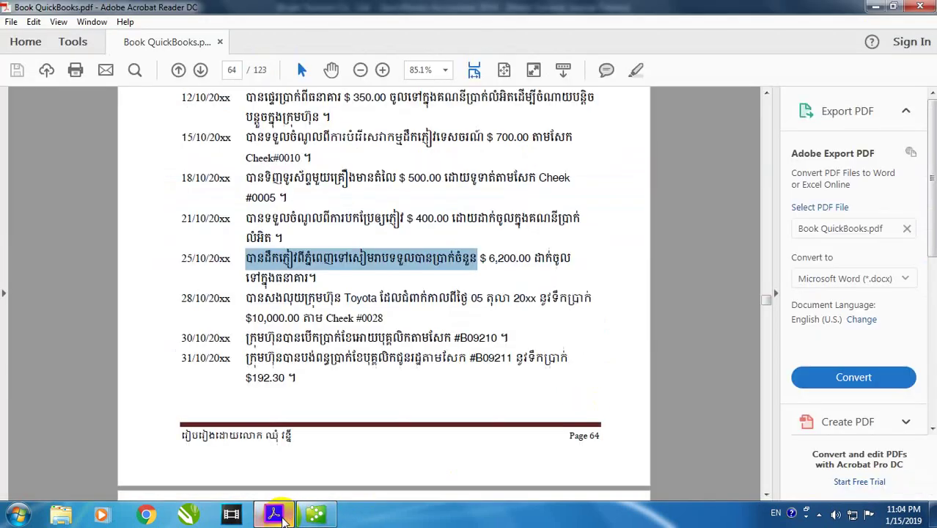
{"action": "scroll", "coordinate": [335, 220], "scroll_direction": "down", "scroll_amount": 3}
{"action": "scroll", "coordinate": [344, 264], "scroll_direction": "down", "scroll_amount": 3}
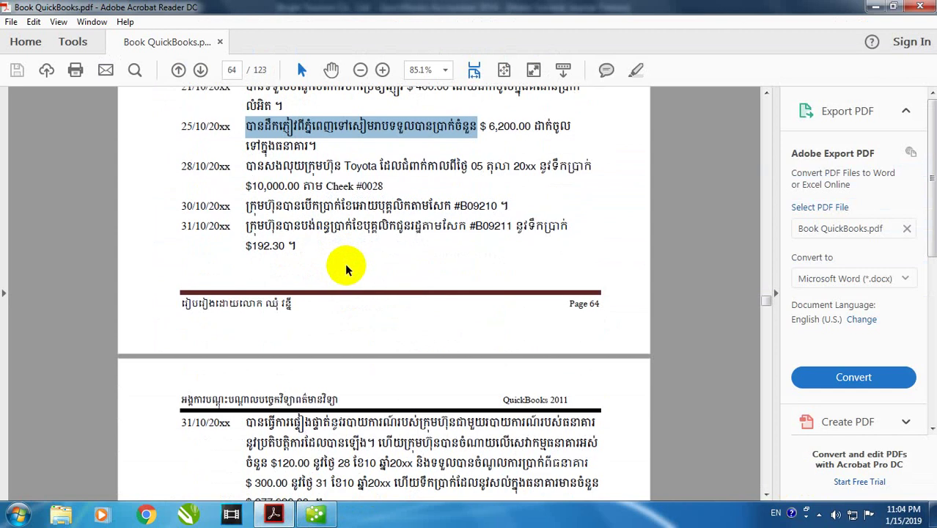
{"action": "scroll", "coordinate": [351, 262], "scroll_direction": "up", "scroll_amount": 2}
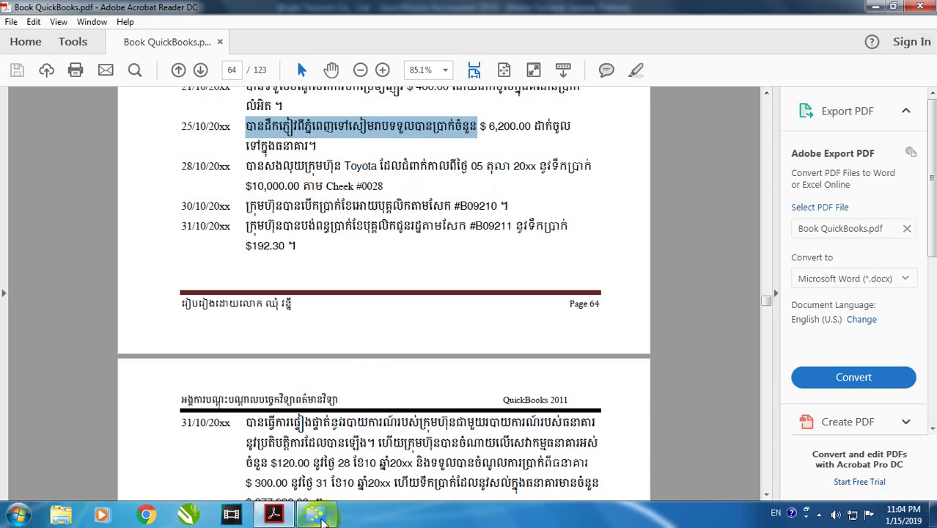
{"action": "left_click", "coordinate": [316, 514]}
{"action": "left_click", "coordinate": [250, 116]}
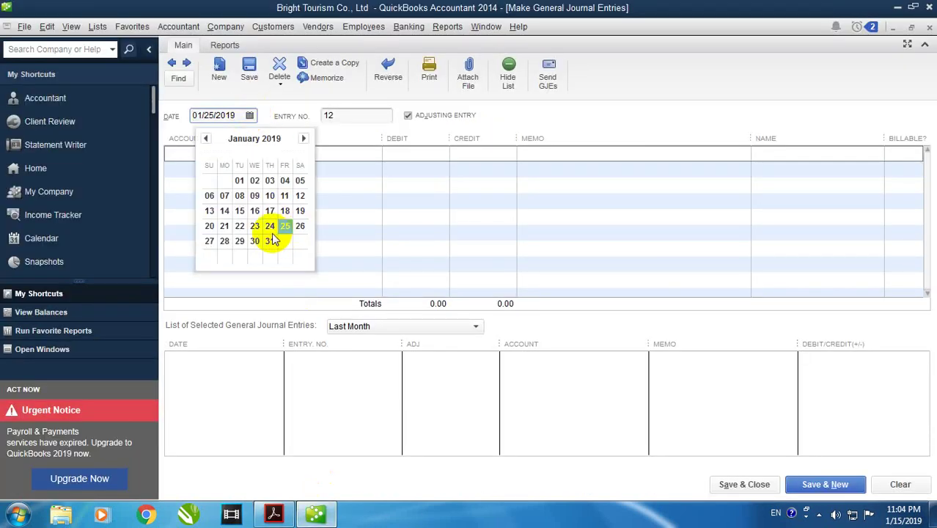
{"action": "left_click", "coordinate": [225, 242]}
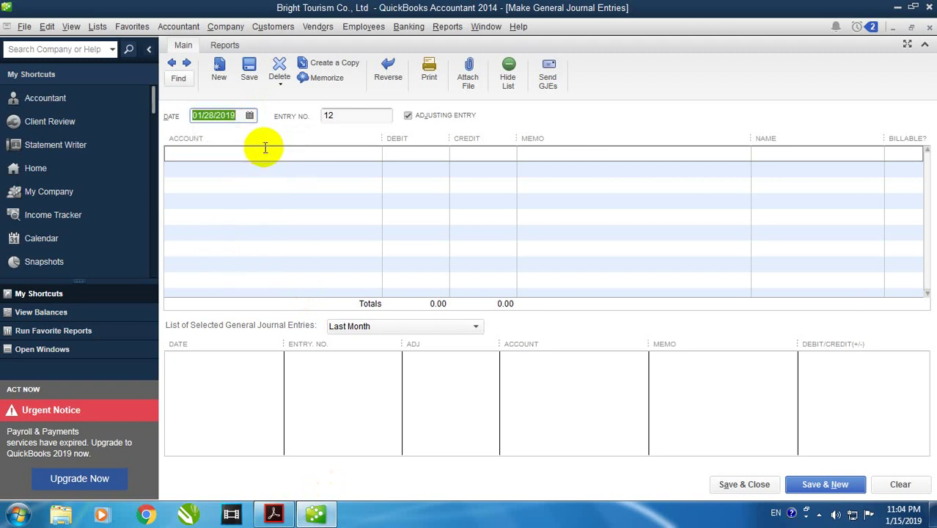
Enter account 1002 Cash in bank with a credit of 10000 on the first line, checking the 28/10 transaction in the PDF book
{"action": "left_click", "coordinate": [371, 158]}
{"action": "left_click", "coordinate": [372, 156]}
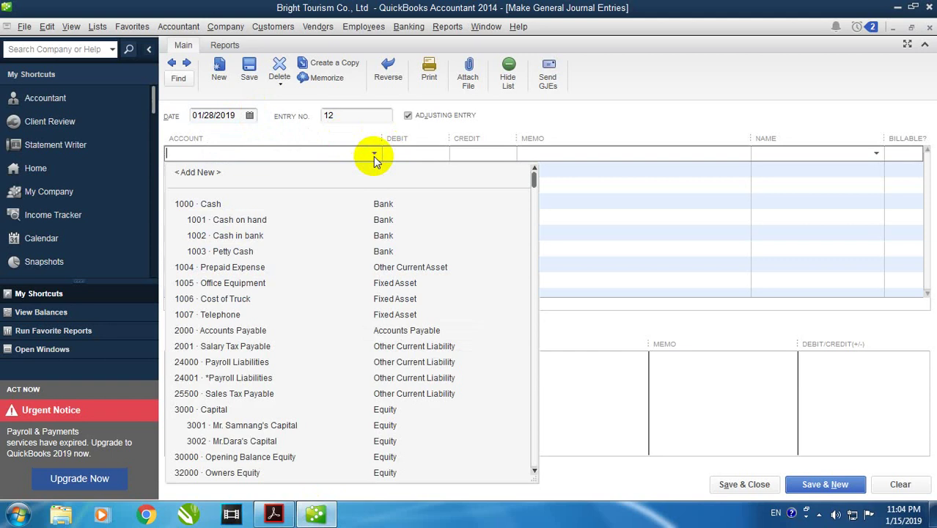
{"action": "left_click", "coordinate": [277, 513]}
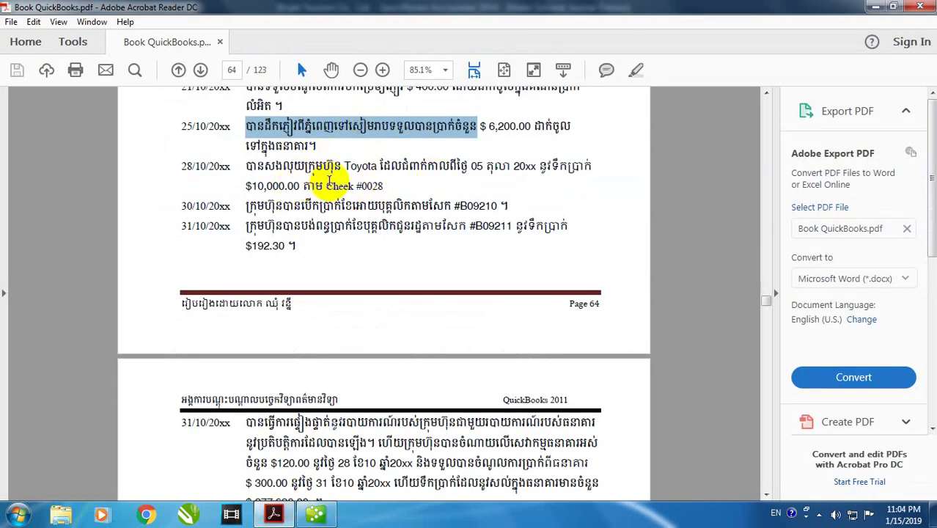
{"action": "left_click", "coordinate": [316, 513]}
{"action": "left_click", "coordinate": [374, 155]}
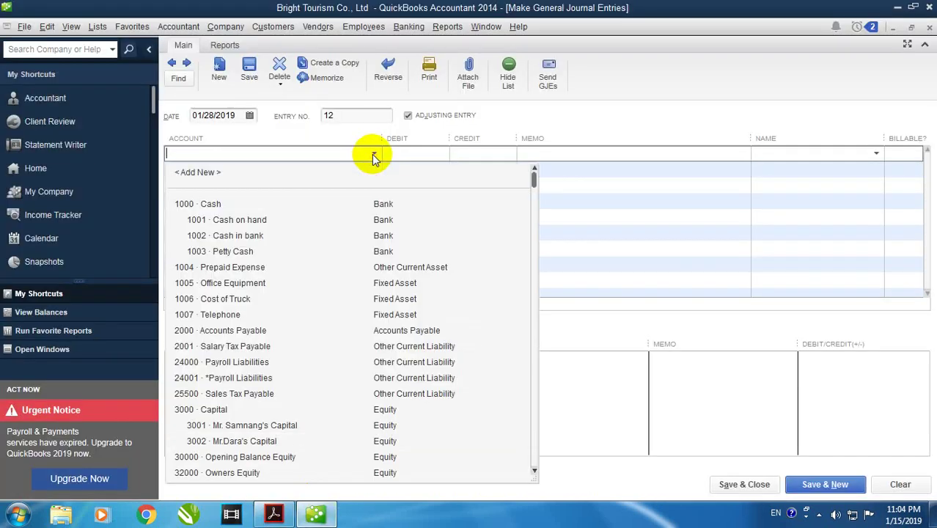
{"action": "left_click", "coordinate": [272, 236]}
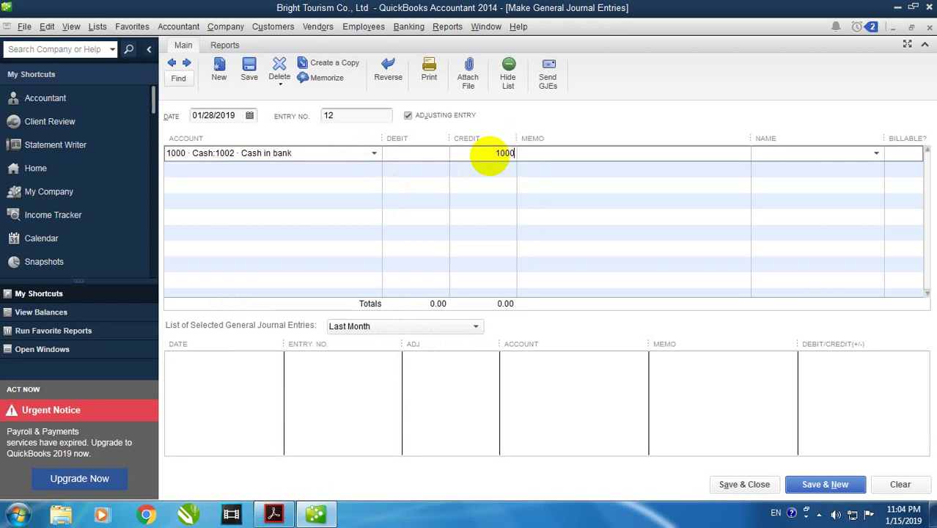
{"action": "left_click", "coordinate": [490, 156]}
{"action": "type", "text": "10000"}
Assign the second line to account 2000 Accounts Payable with Toyota as the vendor name
{"action": "left_click", "coordinate": [449, 169]}
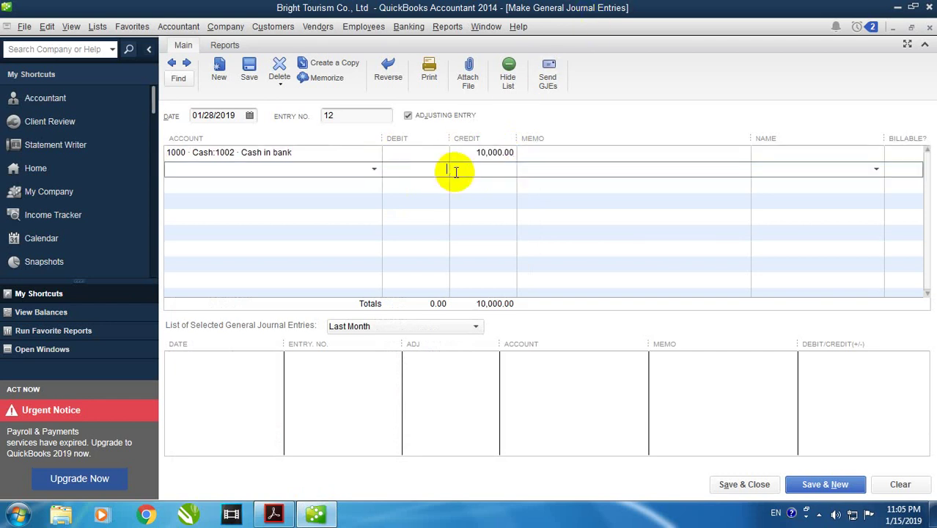
{"action": "left_click", "coordinate": [374, 170]}
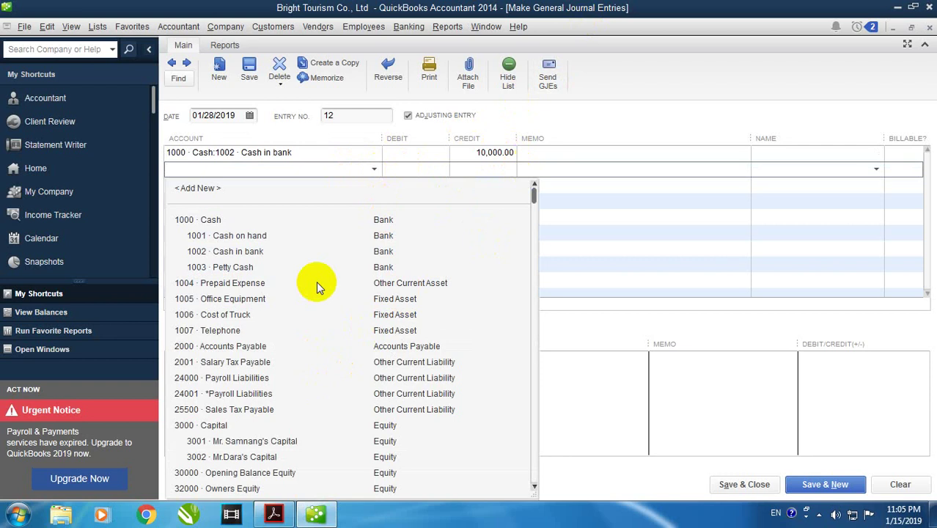
{"action": "left_click", "coordinate": [240, 346]}
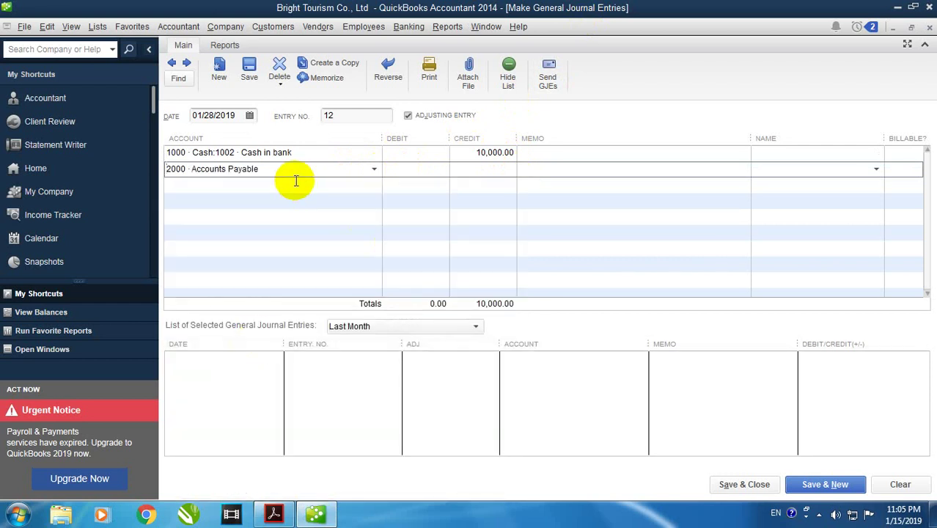
{"action": "left_click", "coordinate": [876, 170]}
{"action": "left_click_drag", "start_coordinate": [279, 170], "coordinate": [119, 172]}
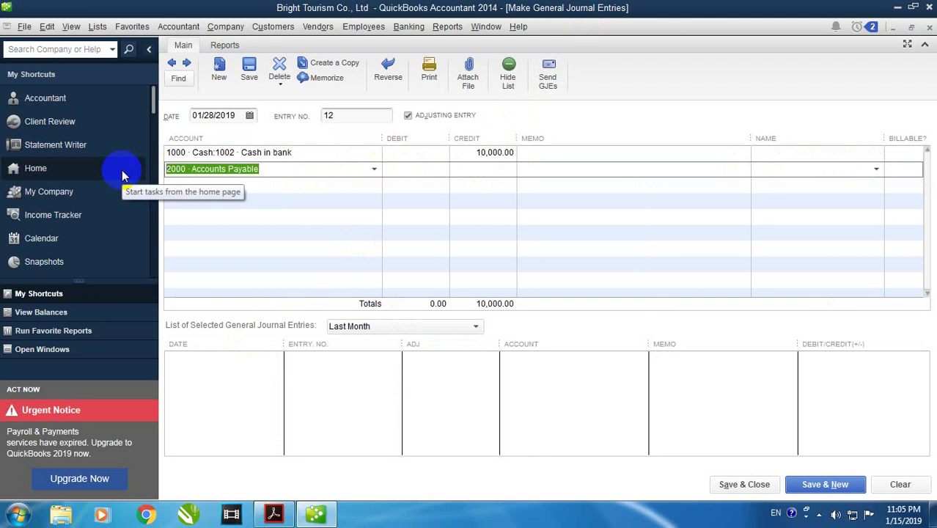
{"action": "left_click", "coordinate": [875, 172]}
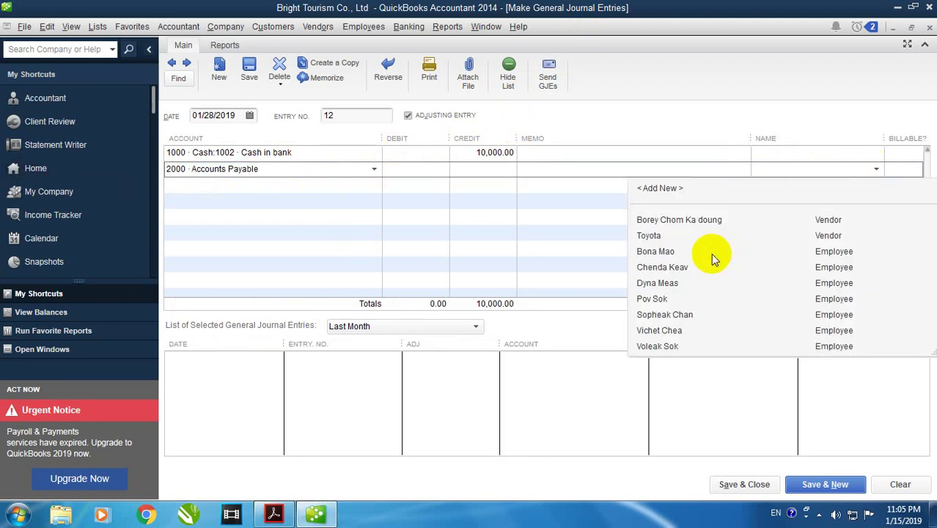
{"action": "left_click", "coordinate": [648, 235]}
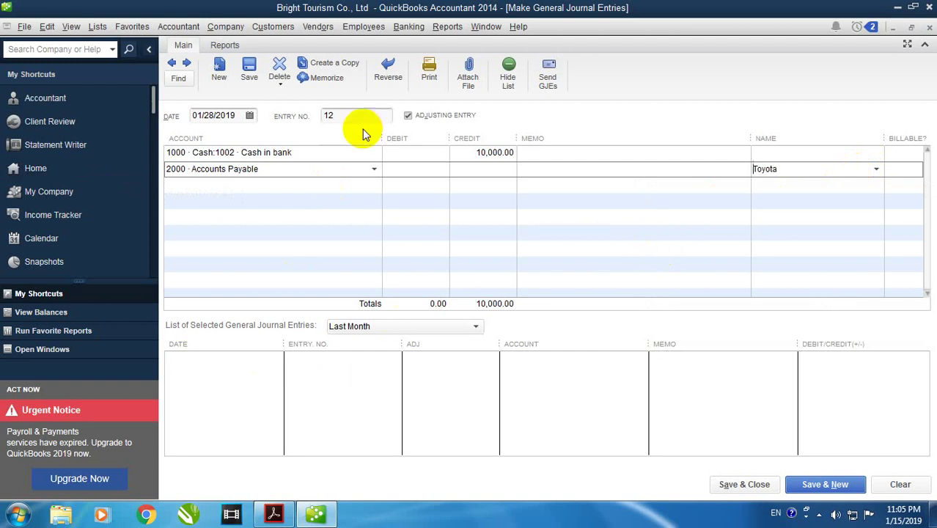
Enter a debit of 10000 on the Accounts Payable line, and save the entry to start a new one
{"action": "left_click", "coordinate": [814, 484]}
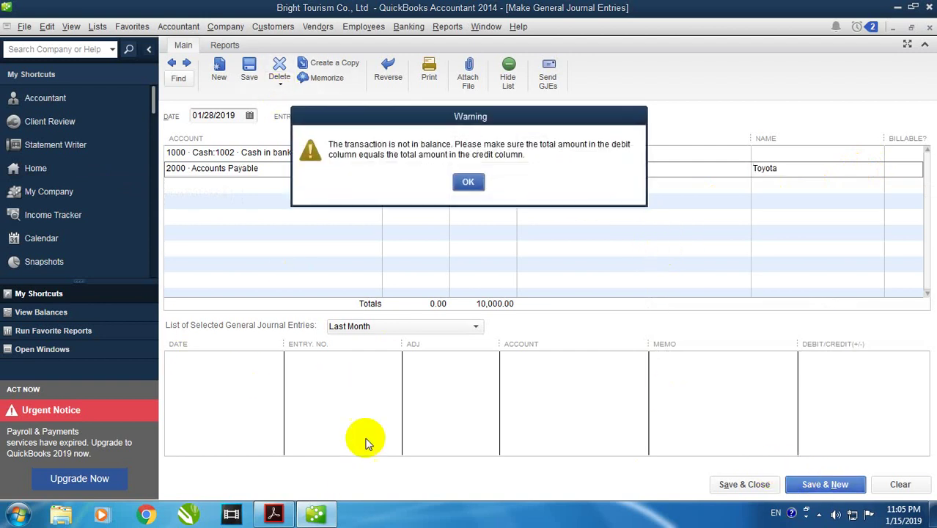
{"action": "left_click", "coordinate": [469, 183]}
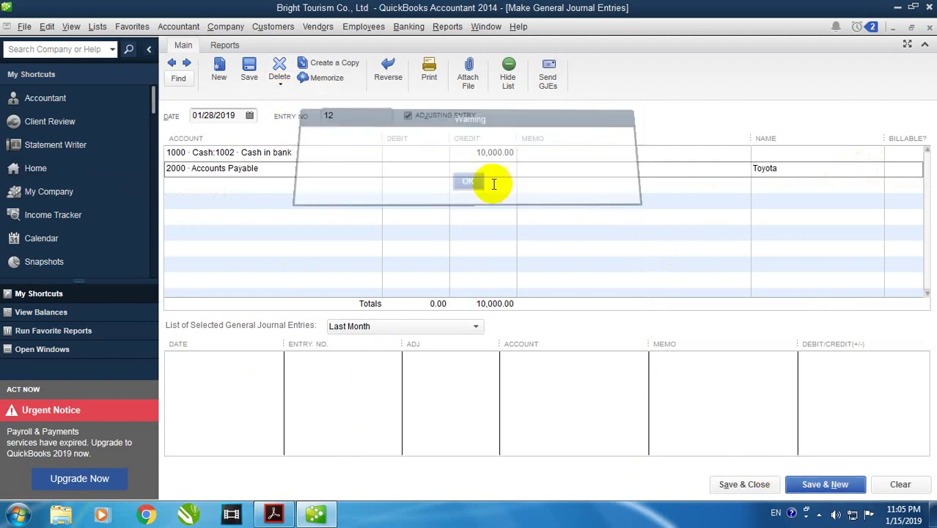
{"action": "left_click", "coordinate": [786, 175]}
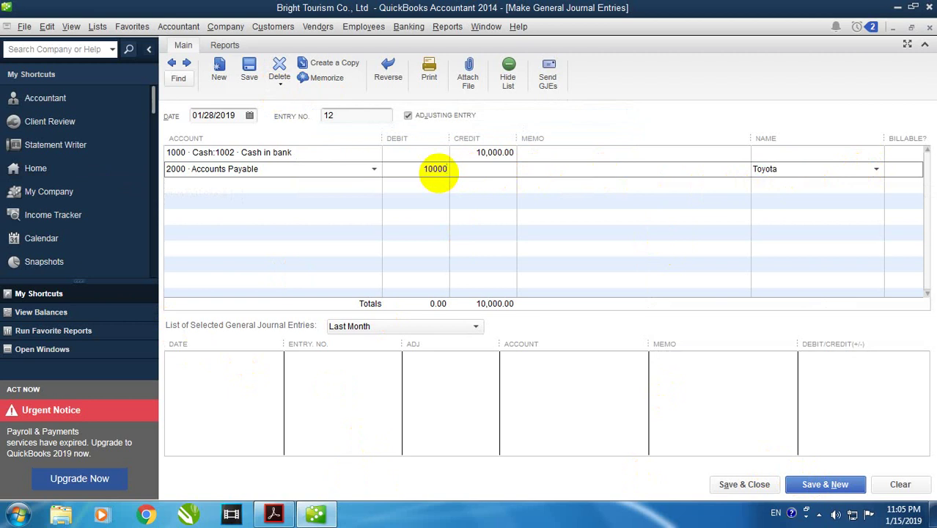
{"action": "left_click", "coordinate": [821, 484]}
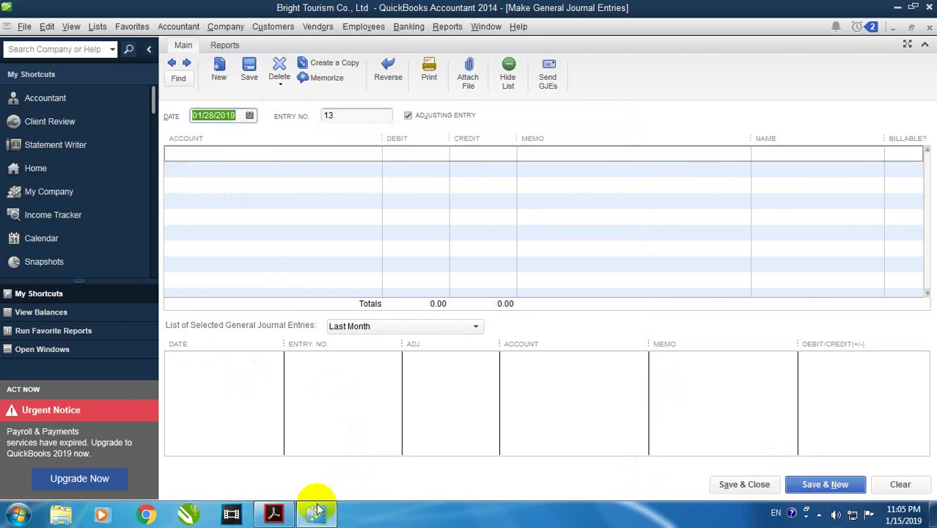
Switch to the PDF book in Acrobat Reader, and highlight the 30/10 transaction while reading it
{"action": "left_click", "coordinate": [278, 516]}
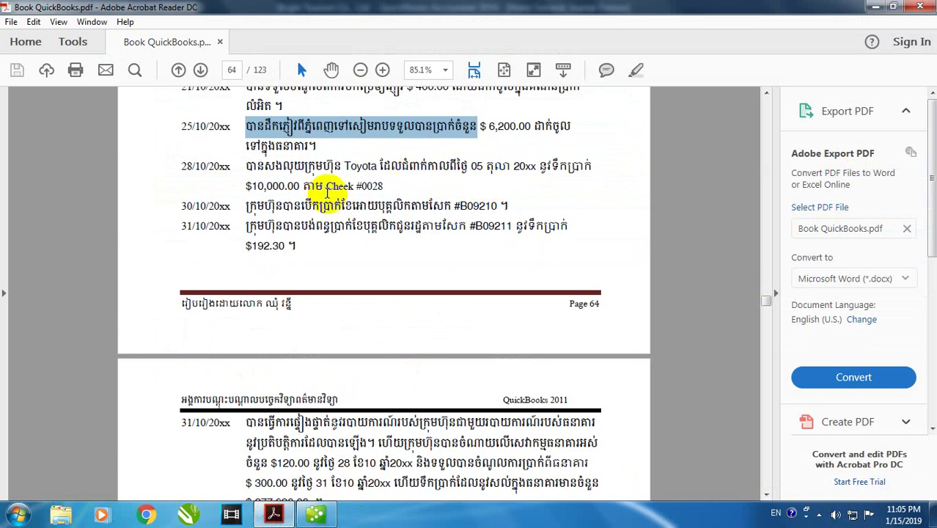
{"action": "left_click", "coordinate": [317, 204]}
{"action": "scroll", "coordinate": [317, 204], "scroll_direction": "down", "scroll_amount": 2}
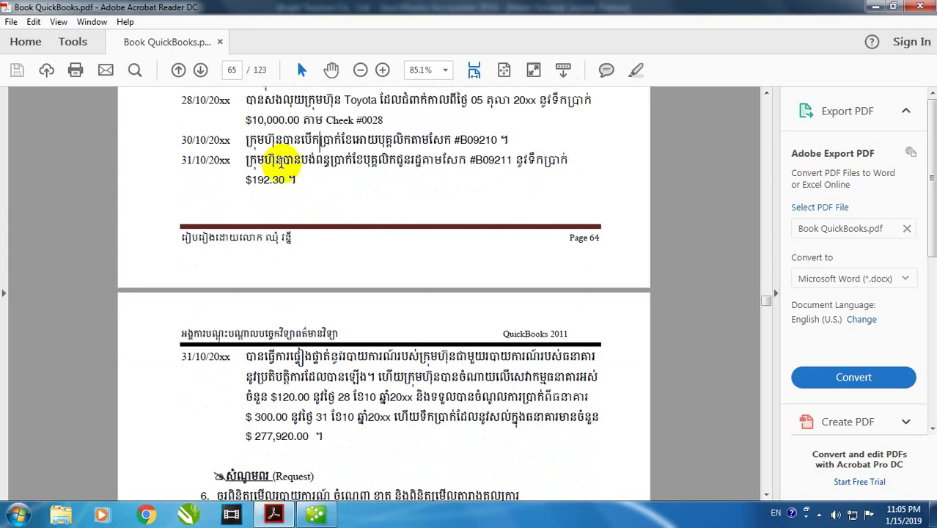
{"action": "left_click_drag", "start_coordinate": [245, 140], "coordinate": [503, 140]}
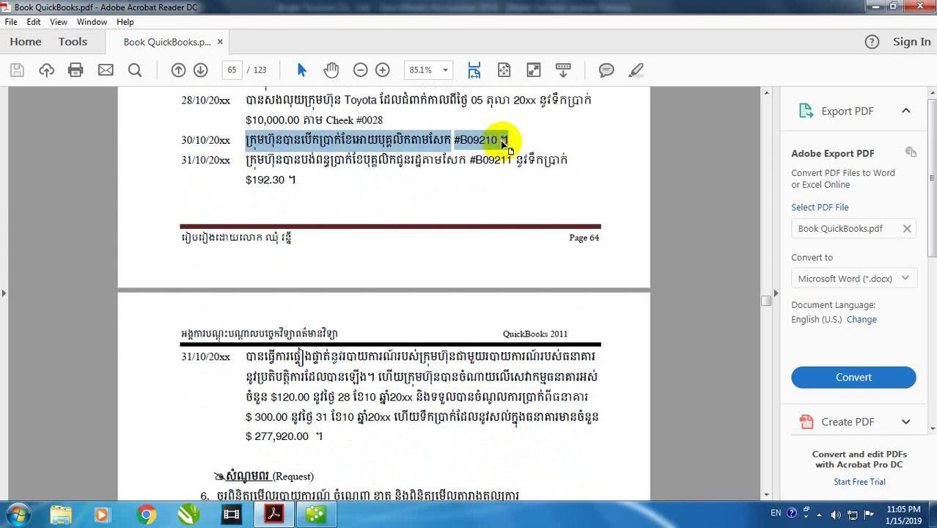